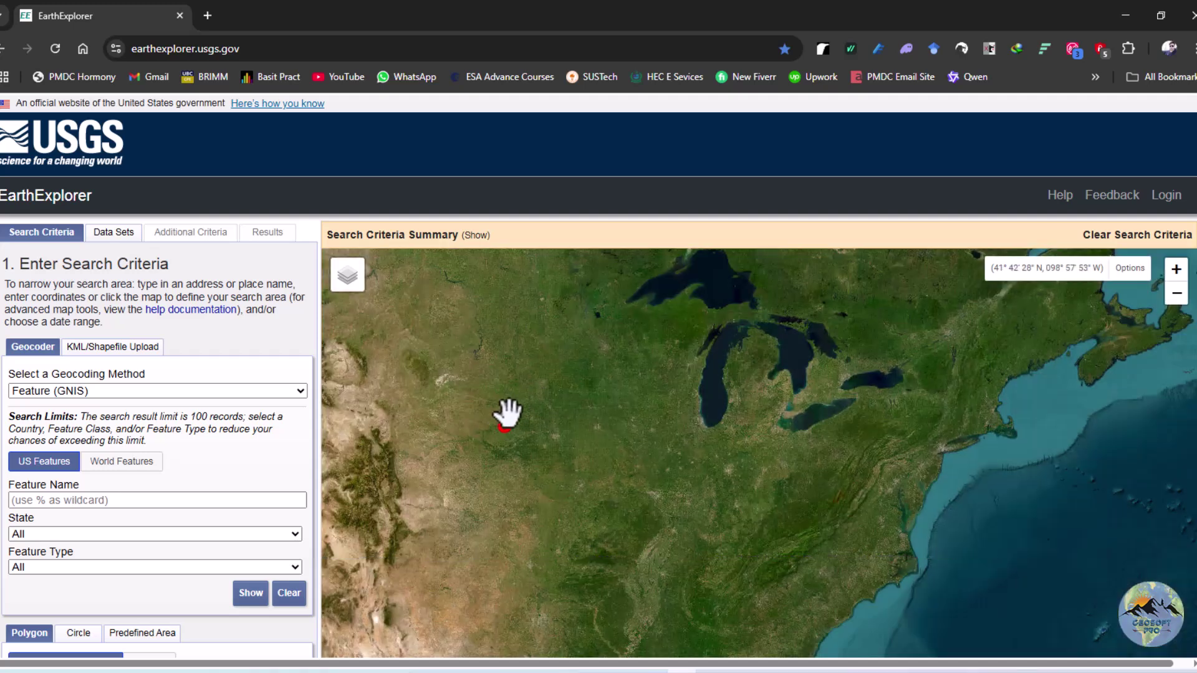
Pan the map east from the Great Lakes across the Atlantic to the Mediterranean and North Africa
click(503, 423)
drag(757, 476, 586, 452)
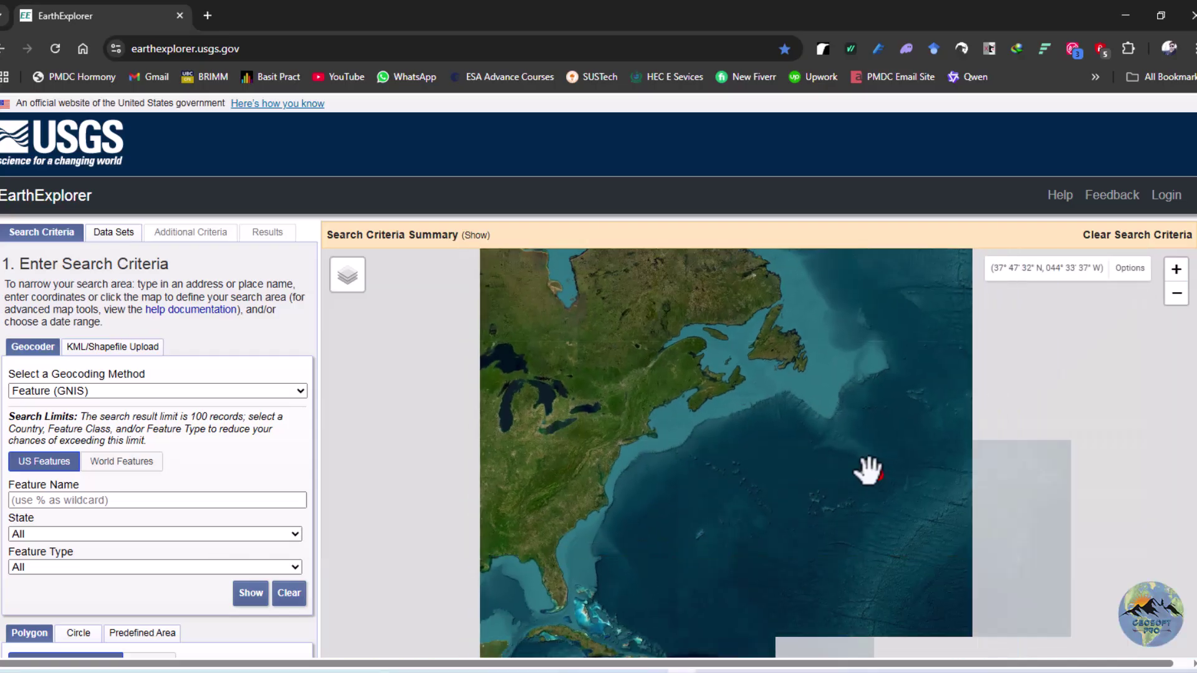
drag(877, 474, 683, 457)
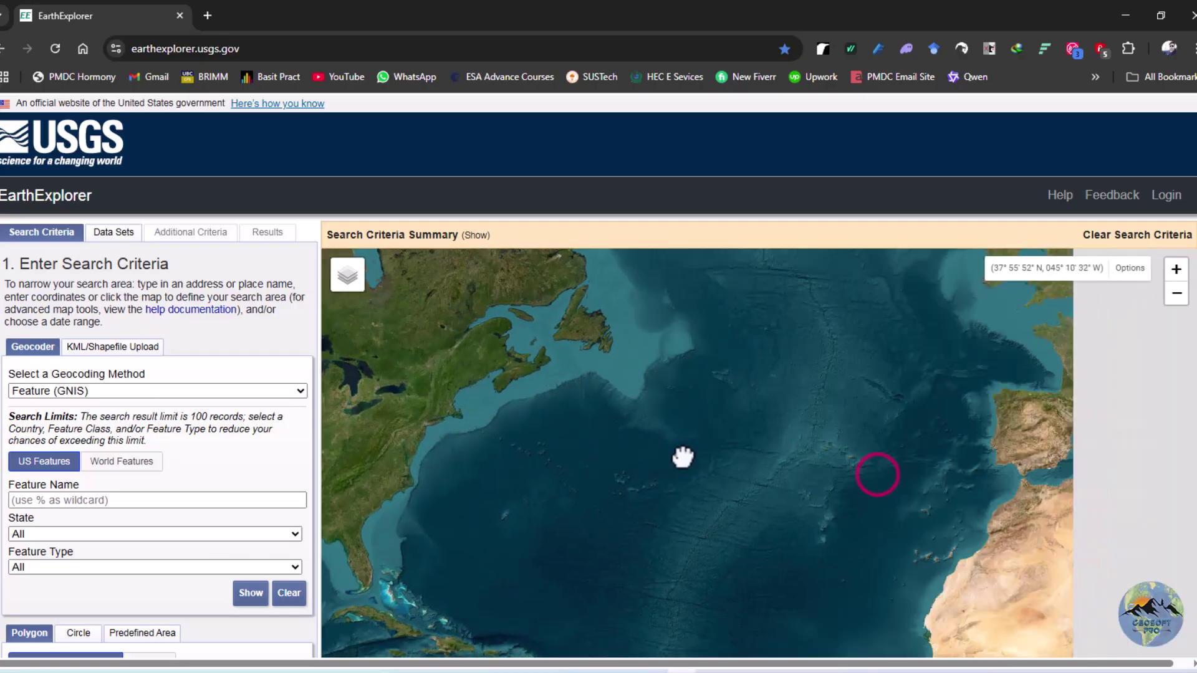
drag(868, 459, 716, 433)
drag(970, 479, 791, 436)
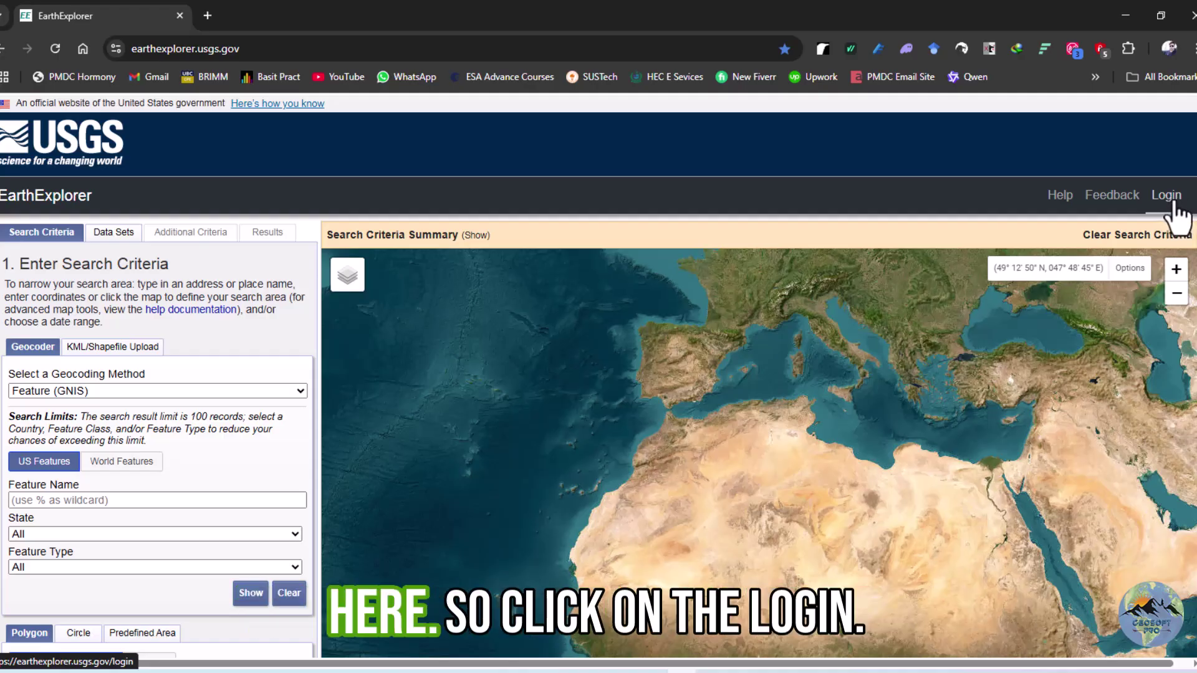
Go to the USGS EROS login page and look over its sign-in and account options
click(1172, 196)
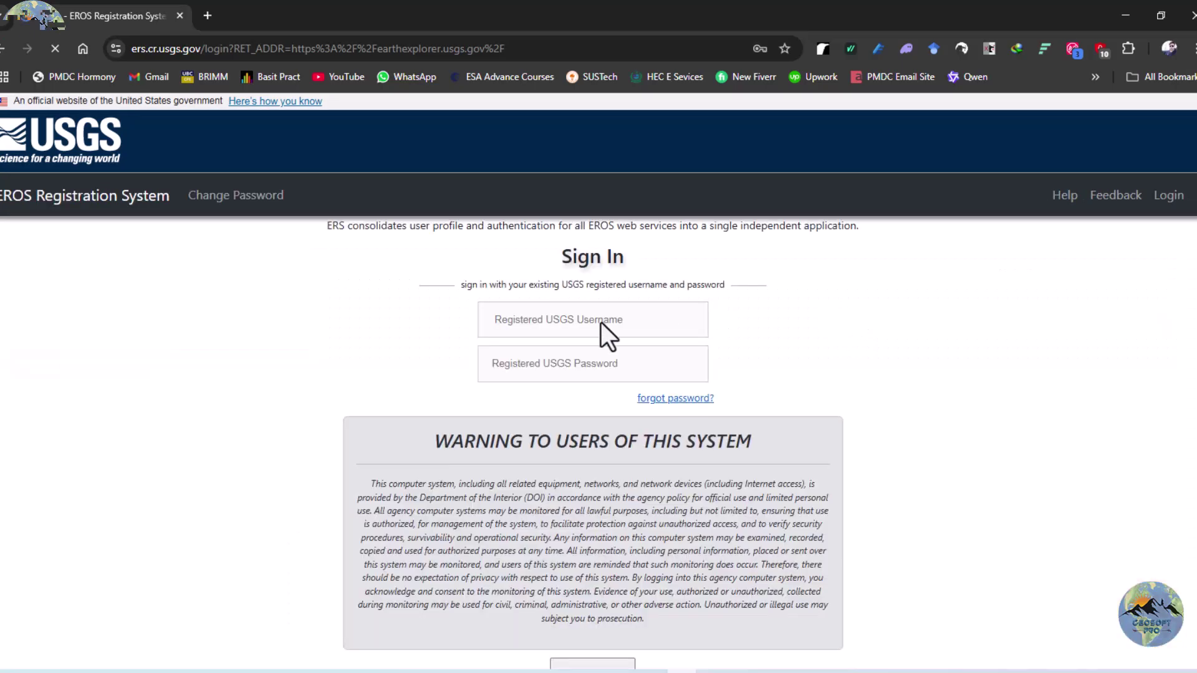
scroll(443, 335, down, 3)
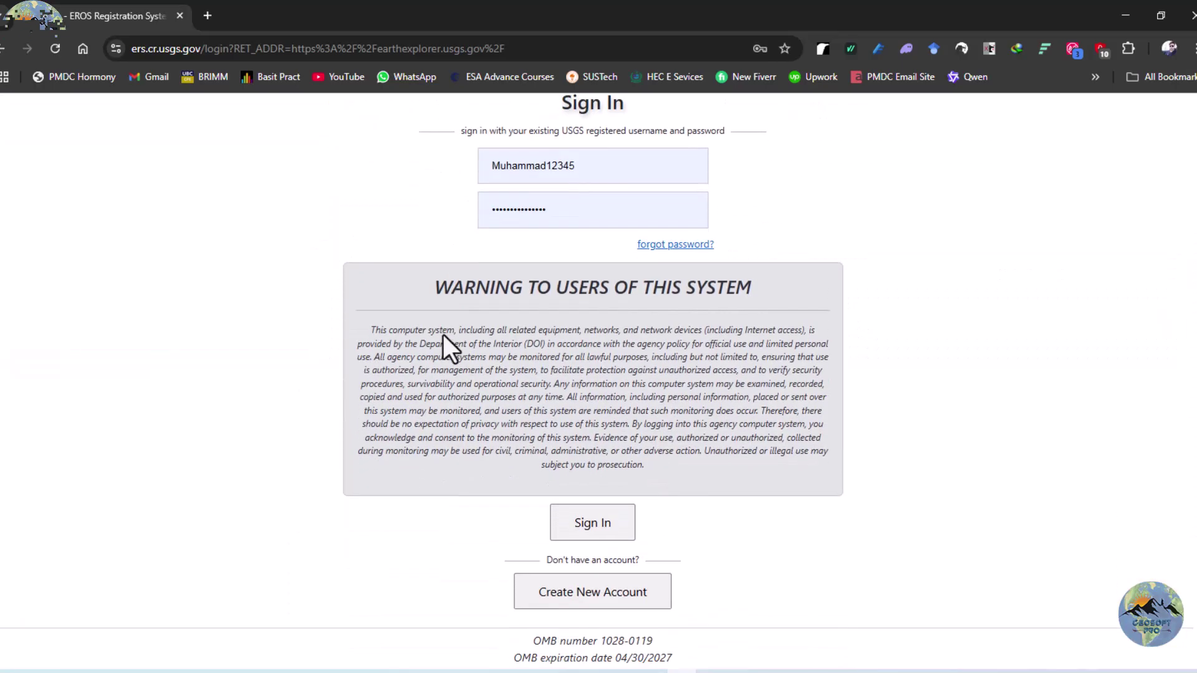
scroll(443, 335, up, 1)
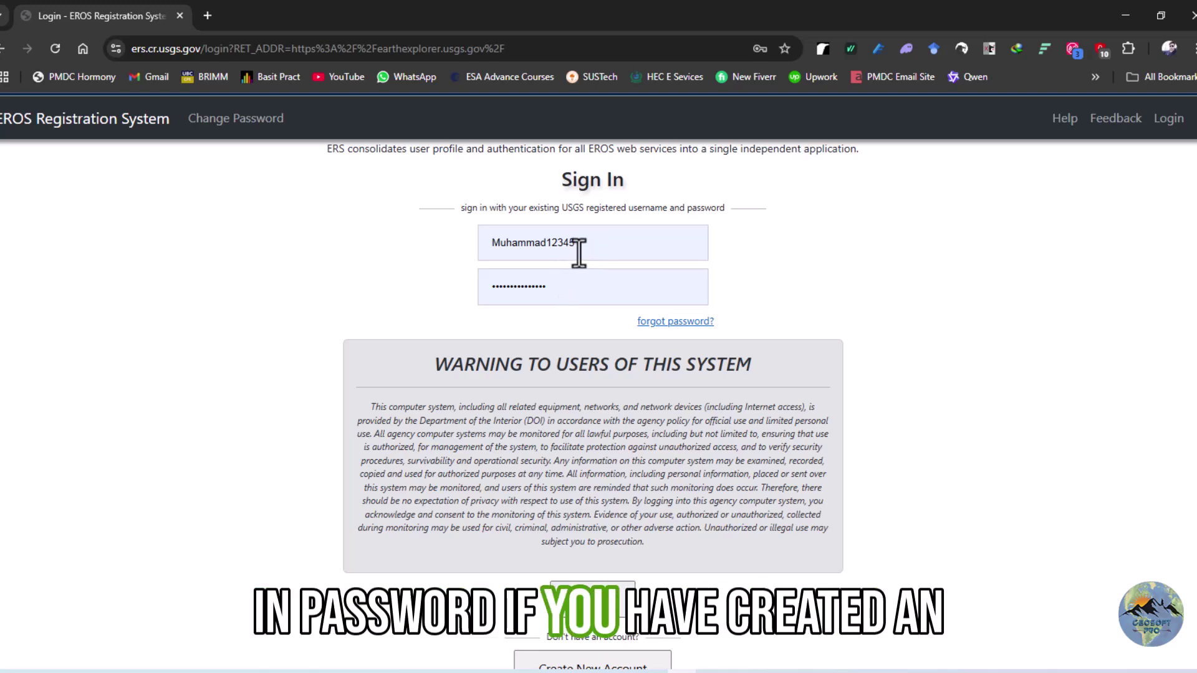
scroll(567, 283, down, 4)
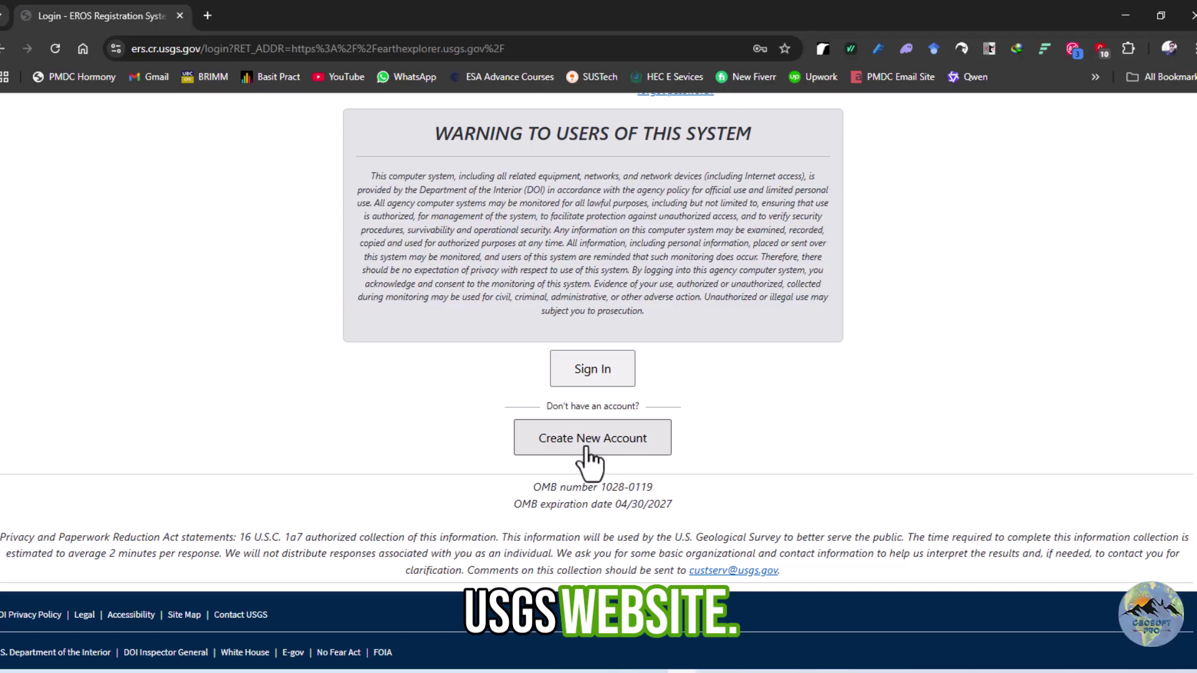
Start a new account and review the registration form's username and password requirements
click(586, 446)
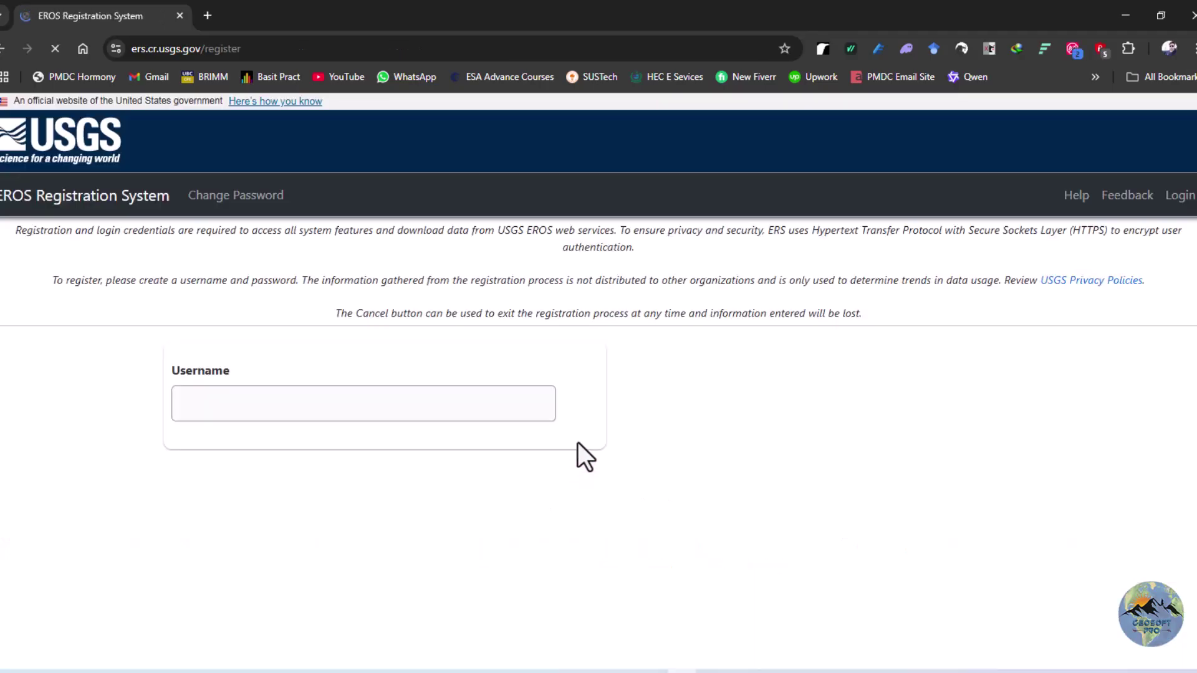
scroll(455, 373, down, 3)
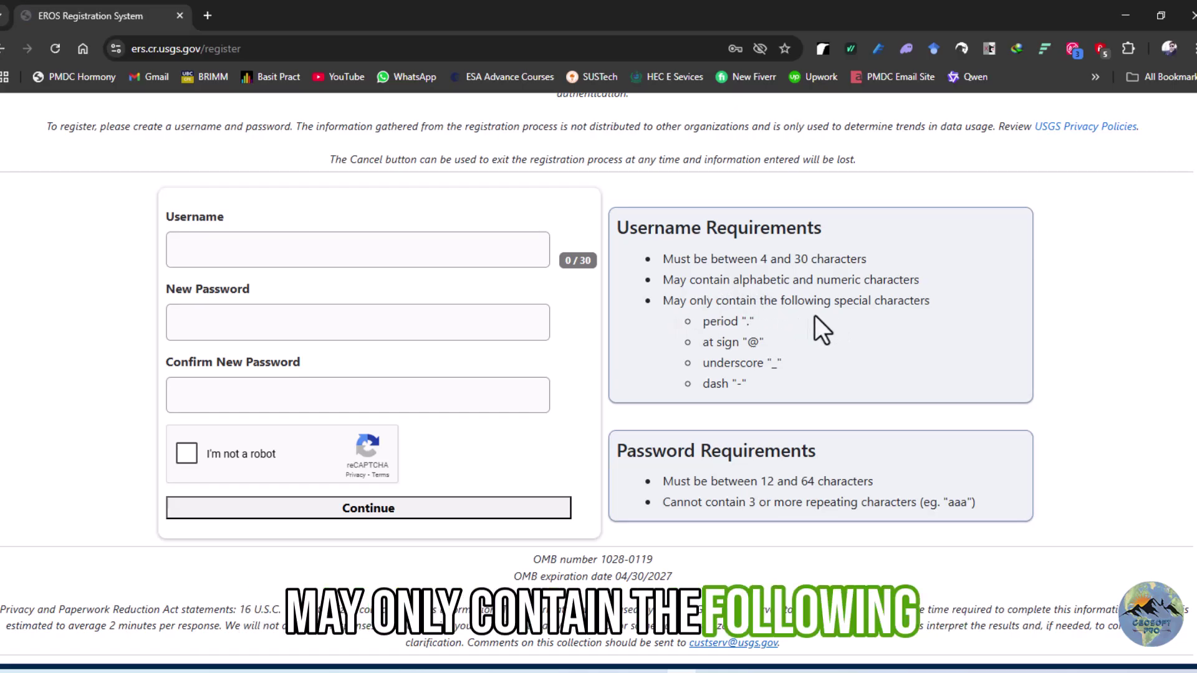
scroll(725, 331, down, 1)
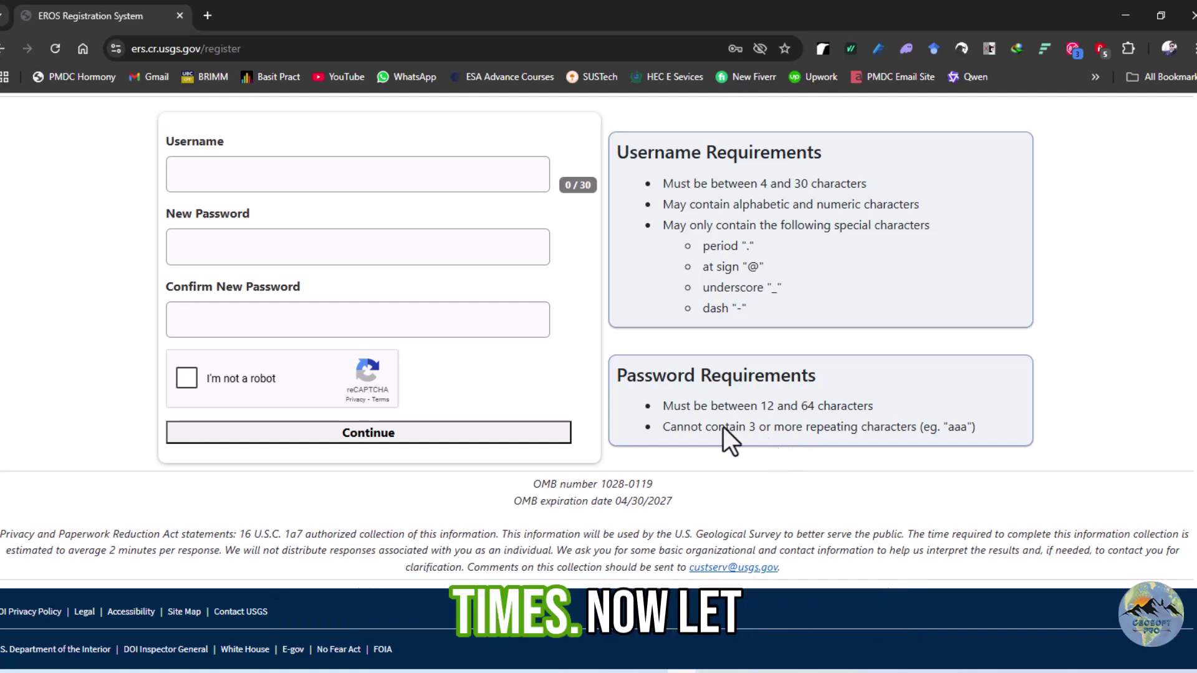
scroll(437, 371, up, 2)
Fill the username from a saved suggestion and type the new password
click(270, 321)
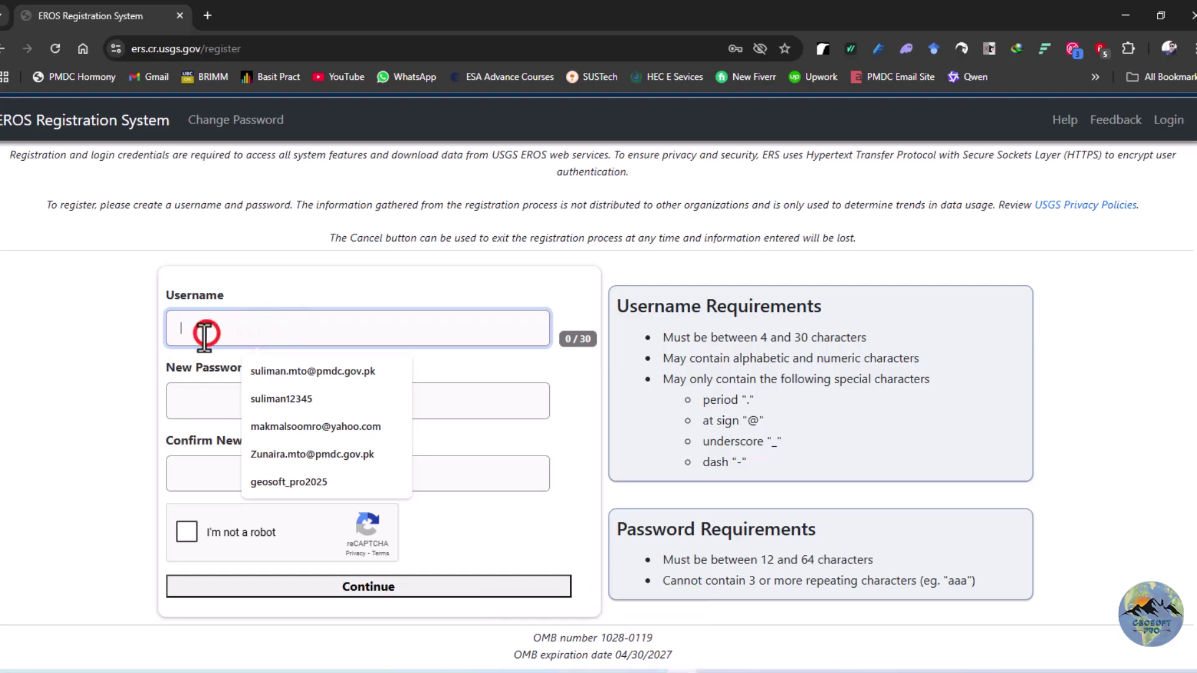
click(281, 482)
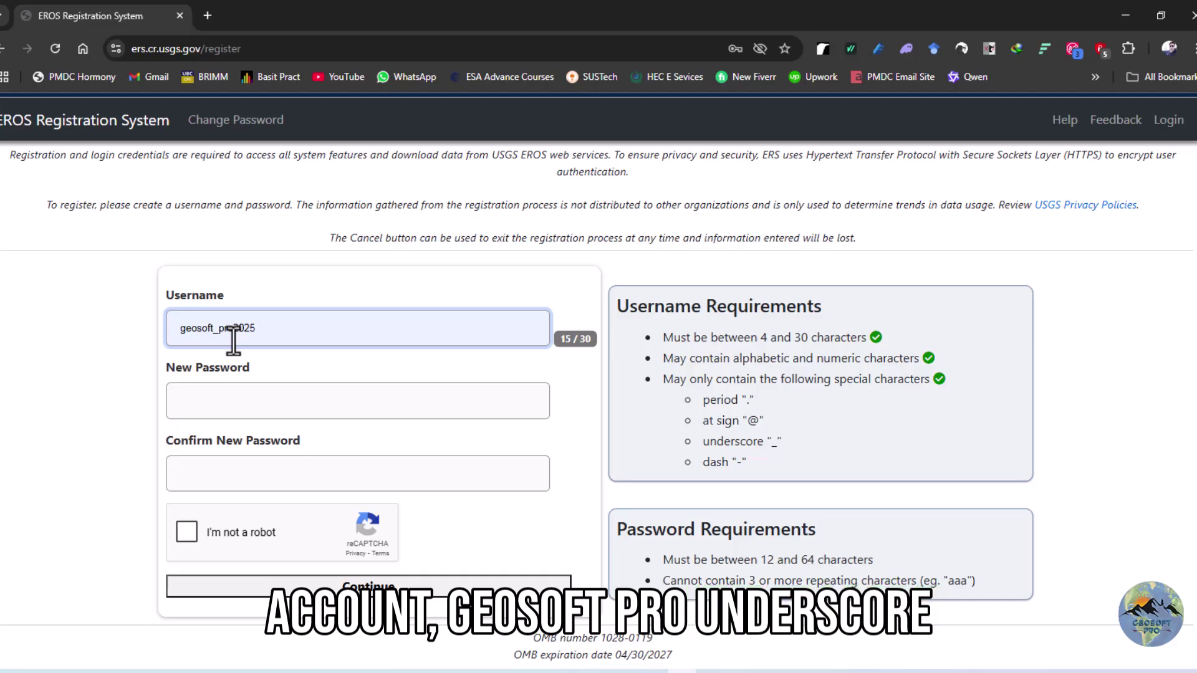
click(273, 399)
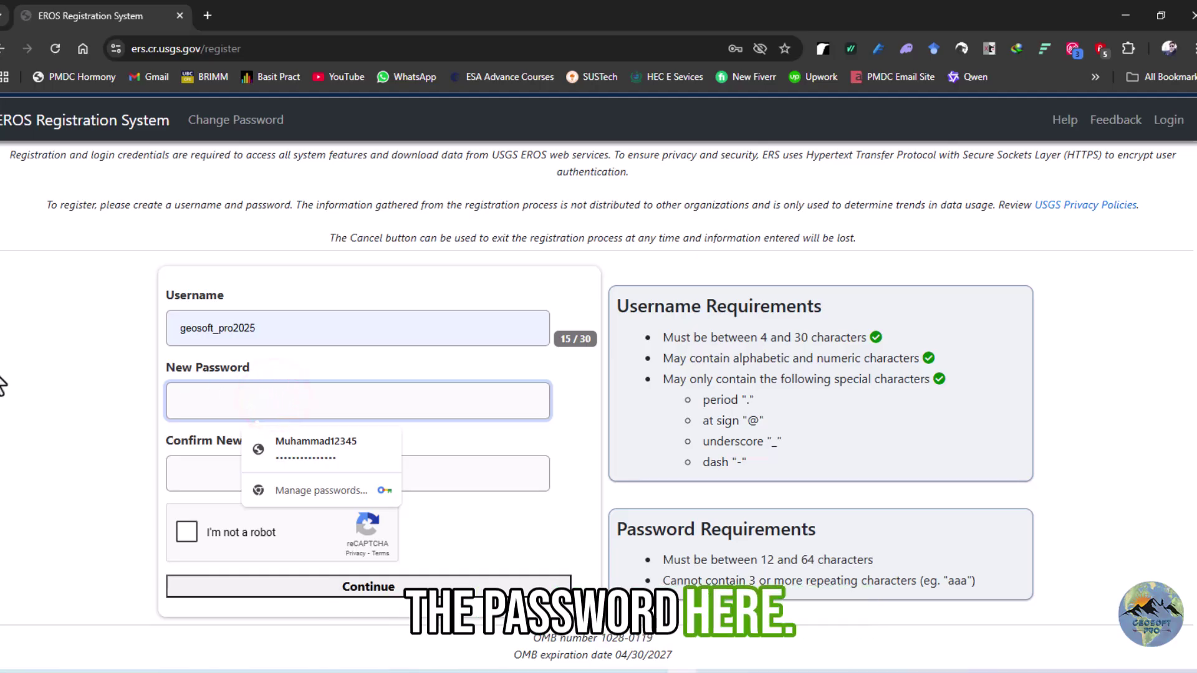
text(•)
key(BackSpace)
text(•••)
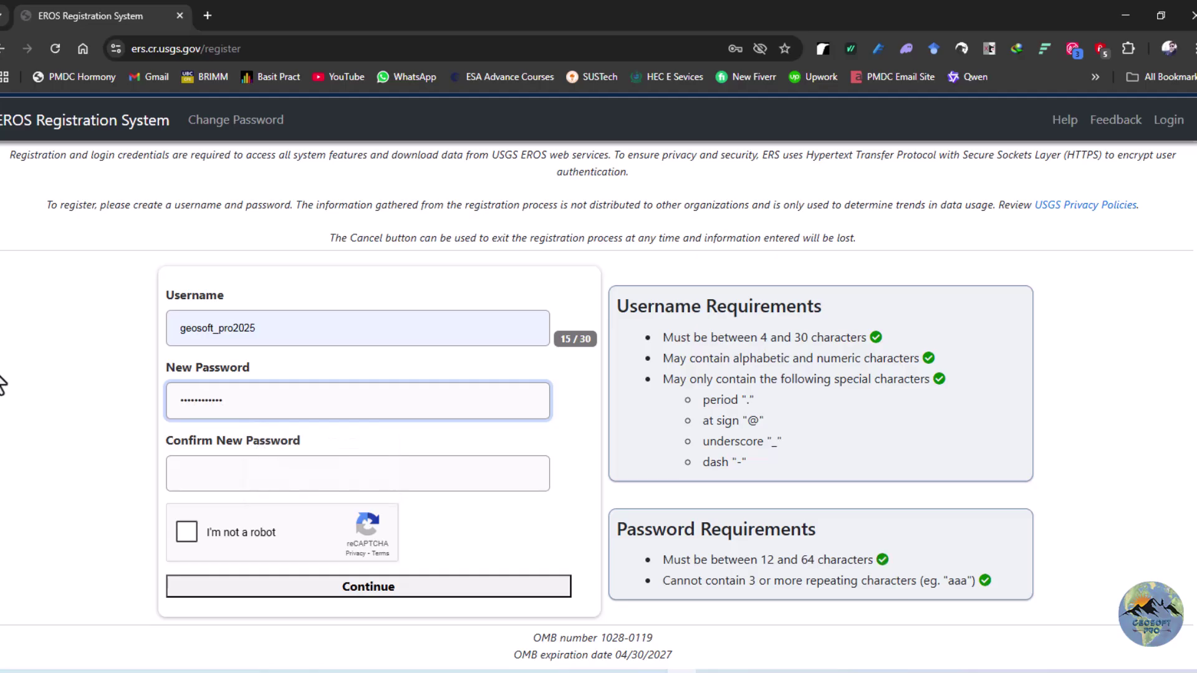
Retype the password to confirm it and tick the I'm not a robot check
click(315, 472)
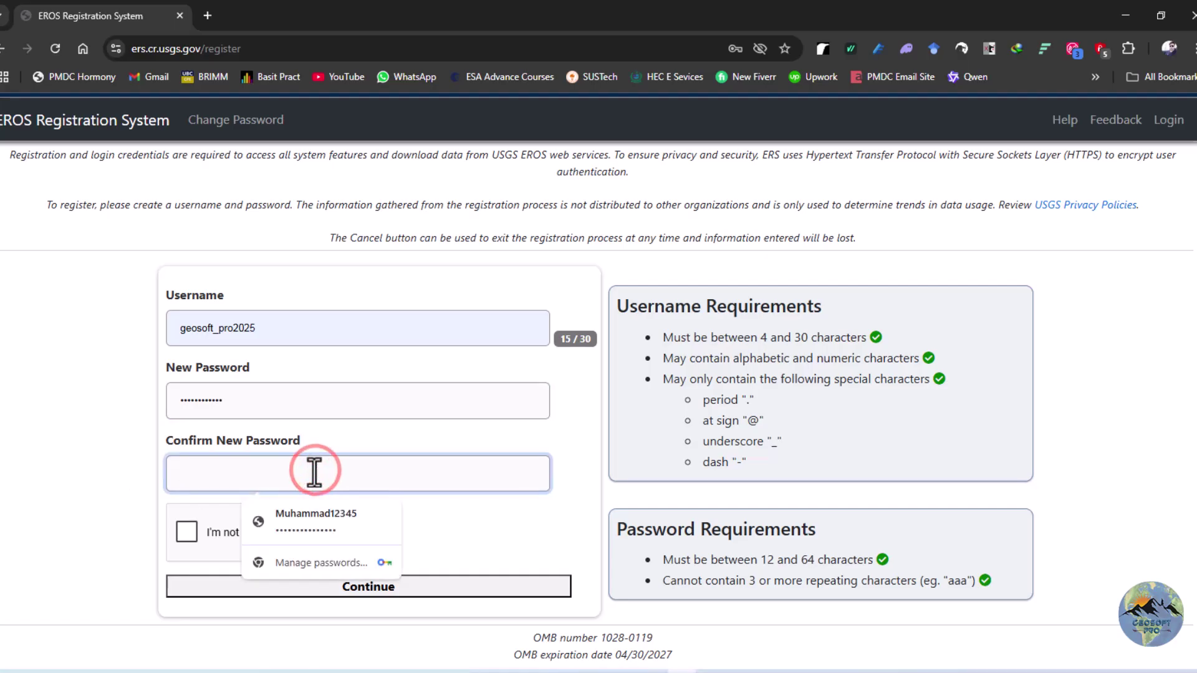
text(•)
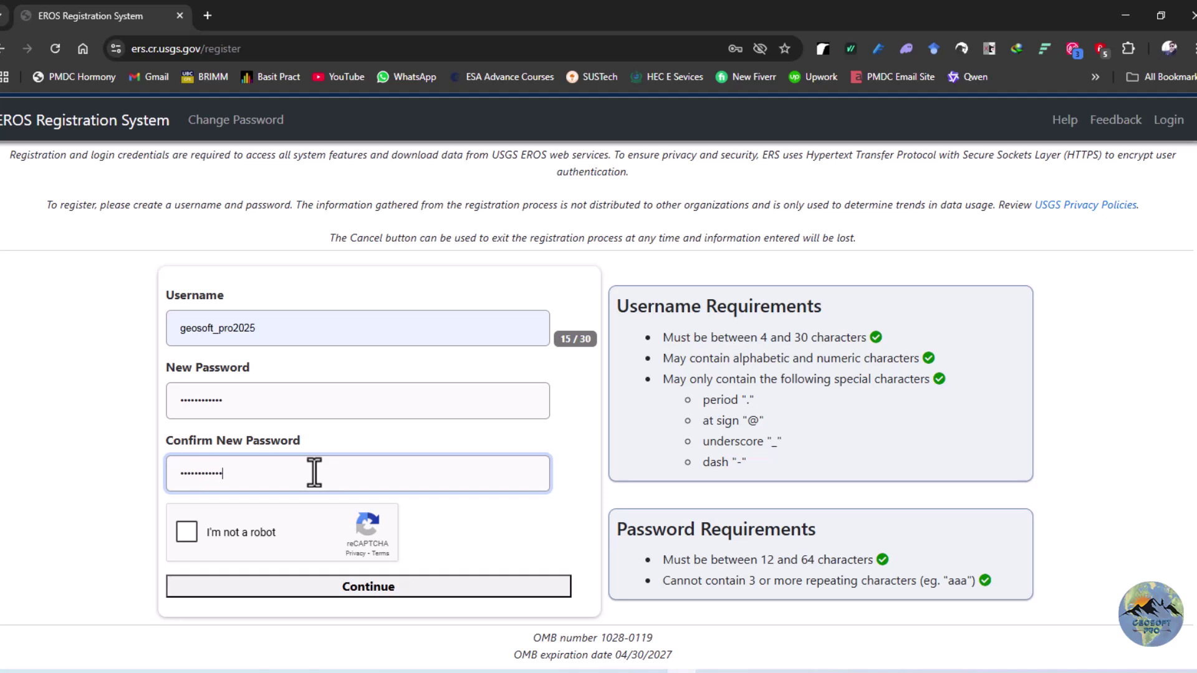
click(241, 428)
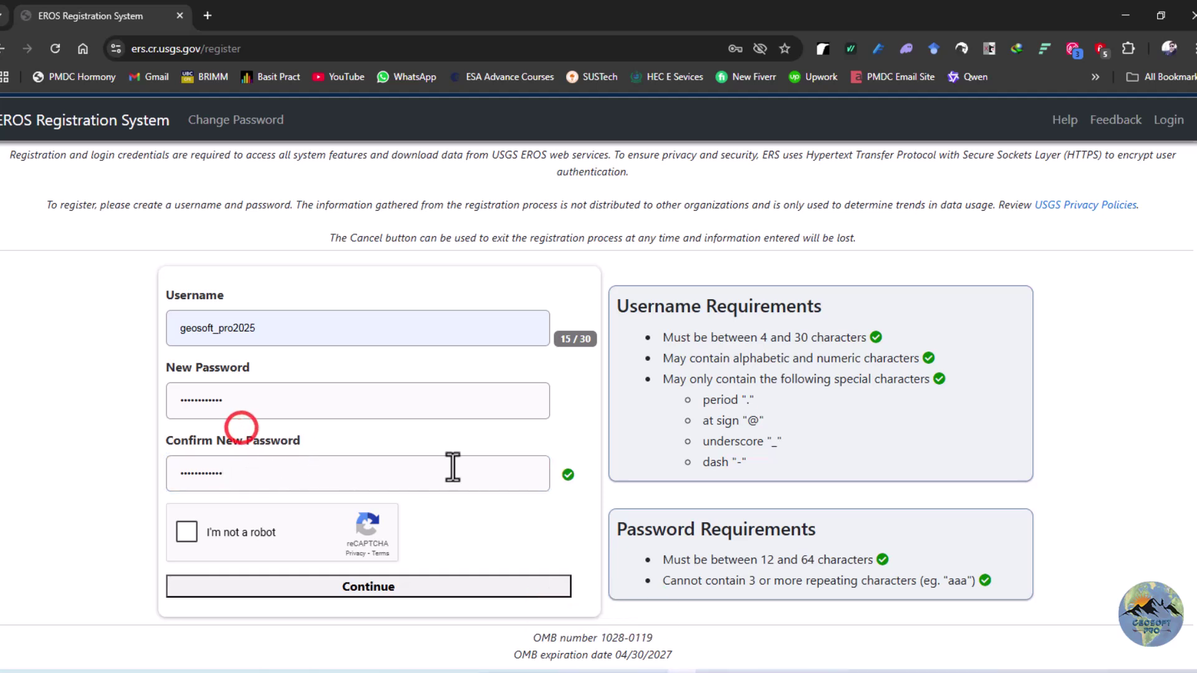
mouse_move(569, 480)
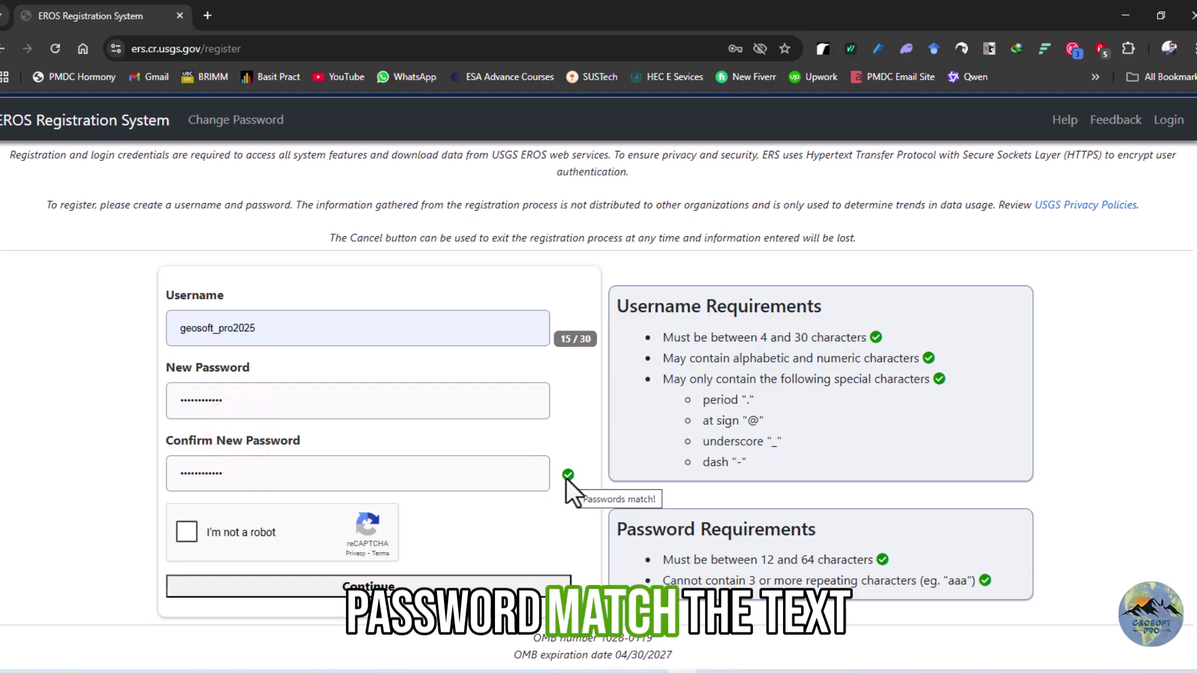
scroll(566, 477, down, 1)
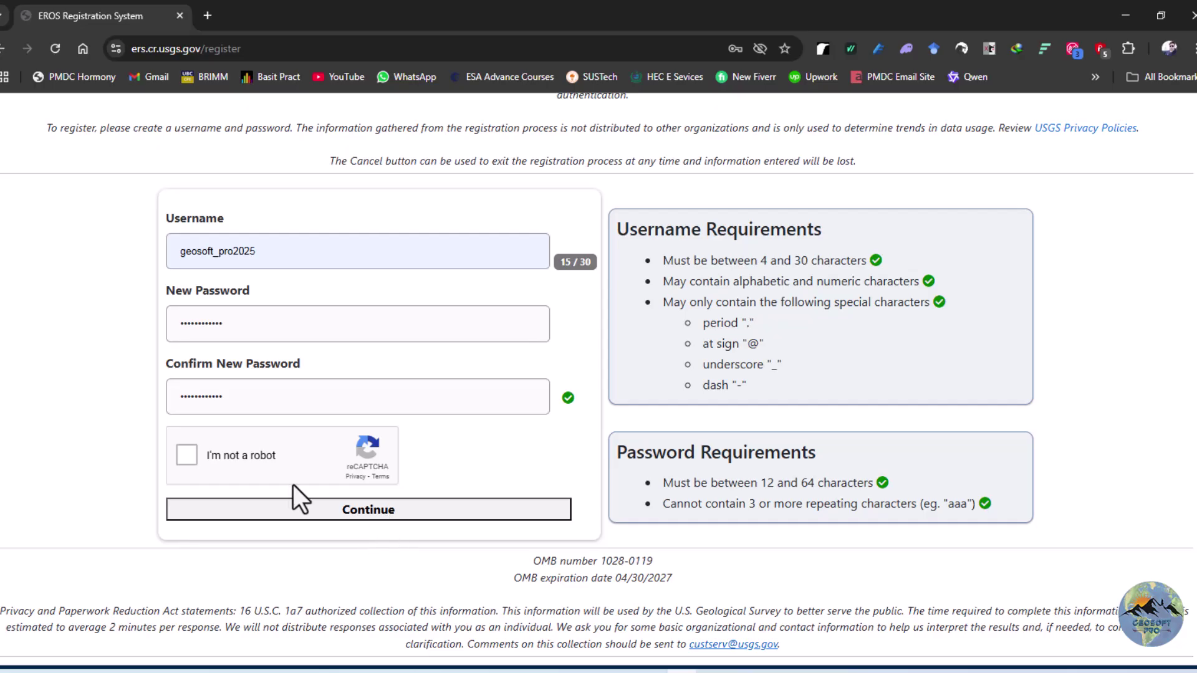
click(186, 456)
Continue past the account details, choose Academic Institution as work sector, and check End user
click(401, 508)
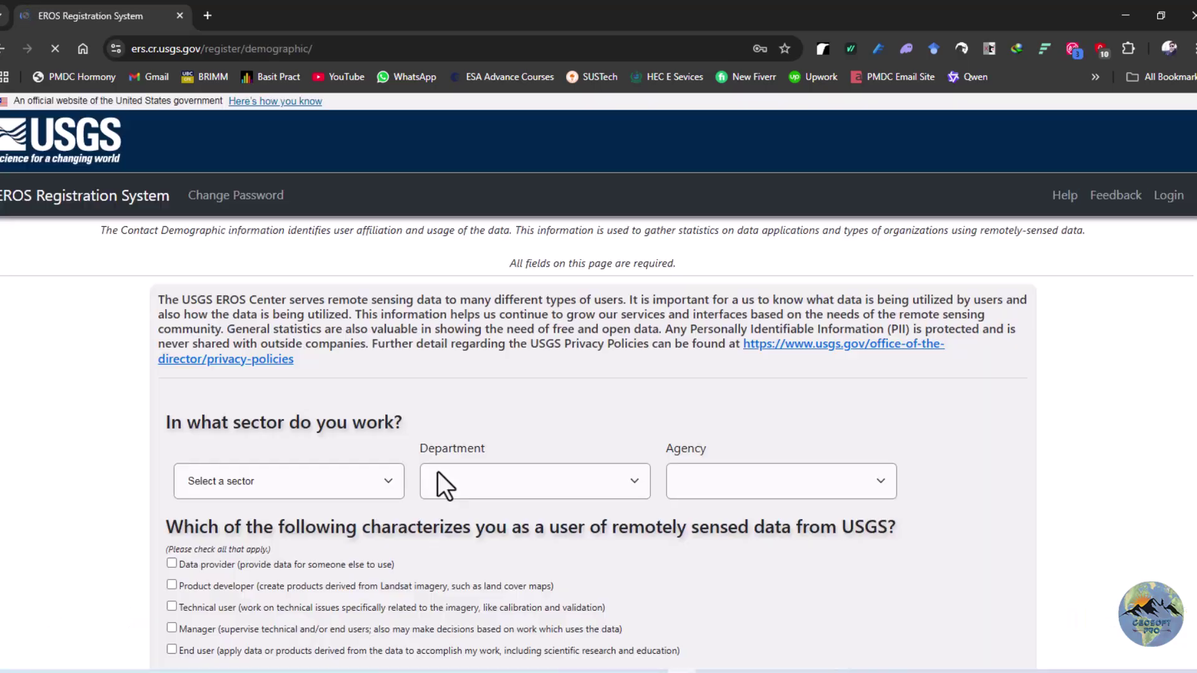
scroll(435, 416, down, 2)
scroll(436, 365, down, 1)
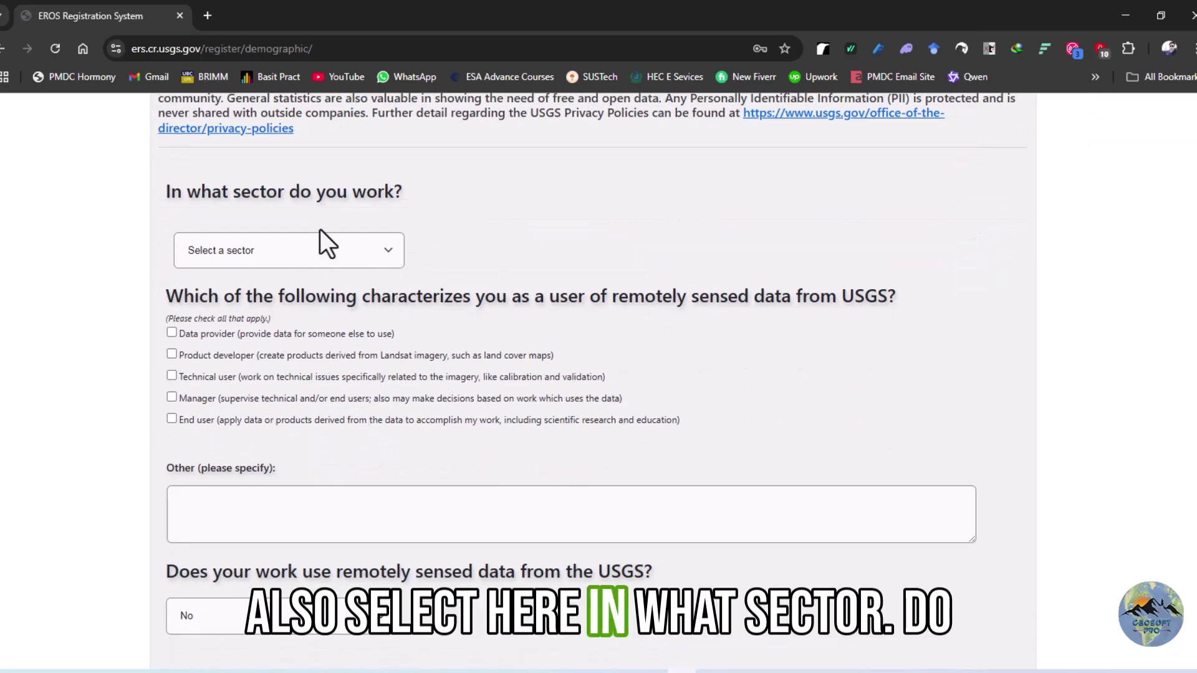
click(387, 253)
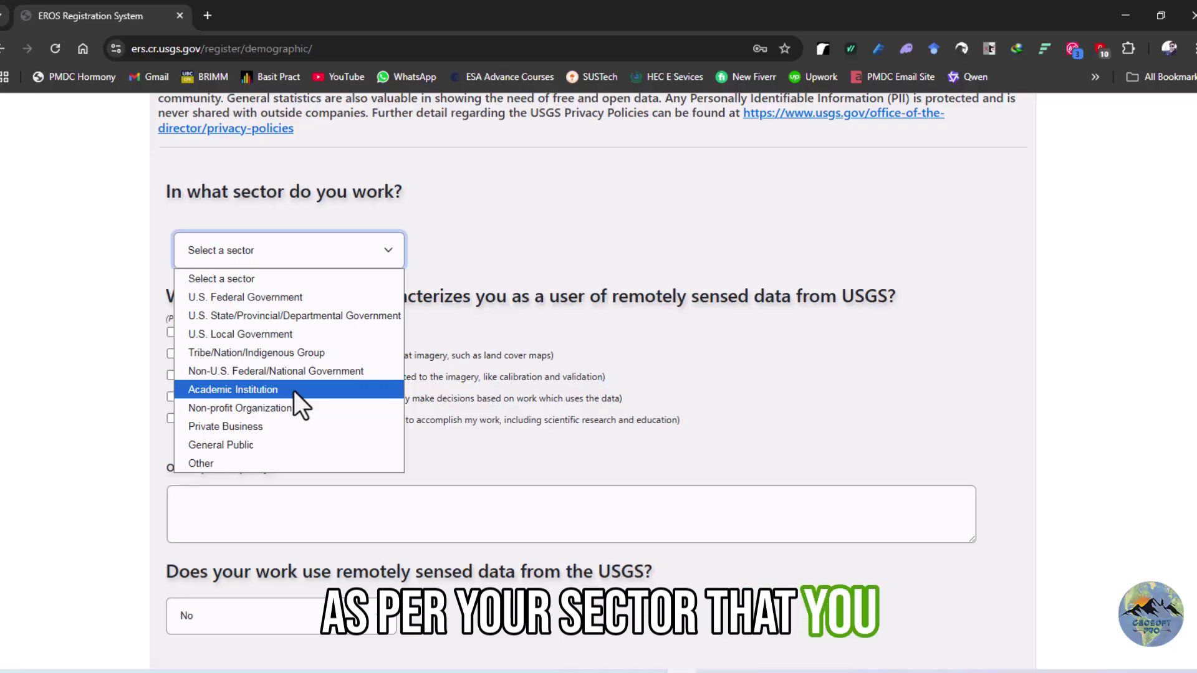
click(293, 390)
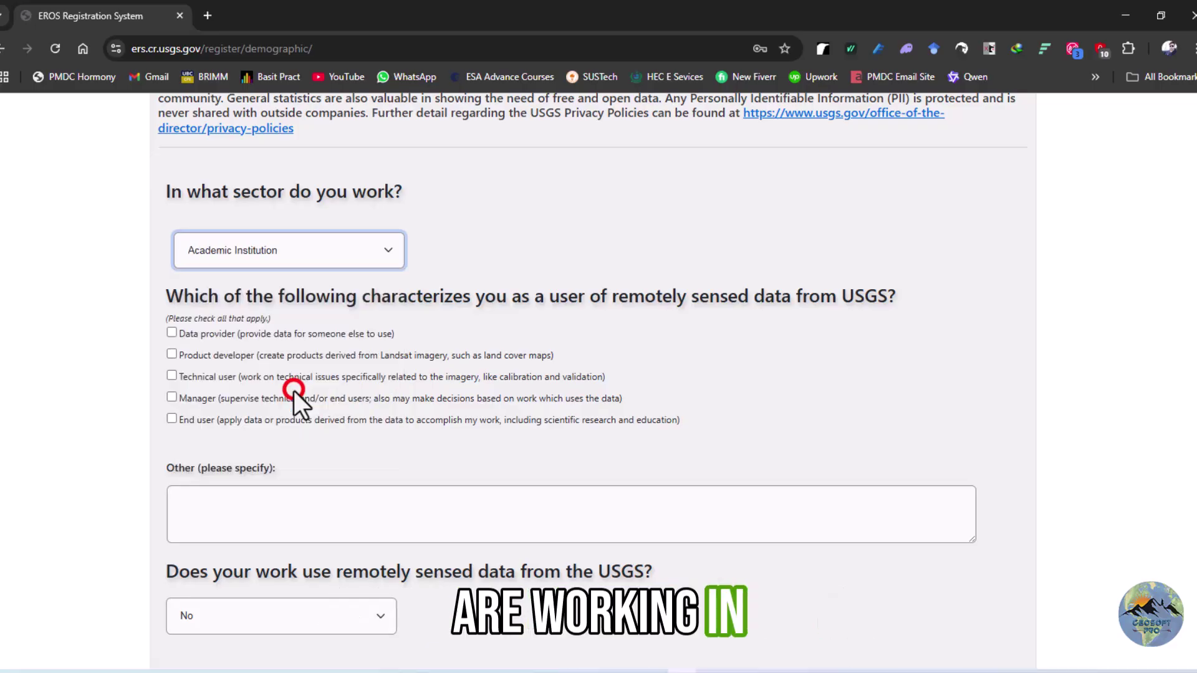
scroll(336, 343, down, 2)
scroll(331, 342, up, 1)
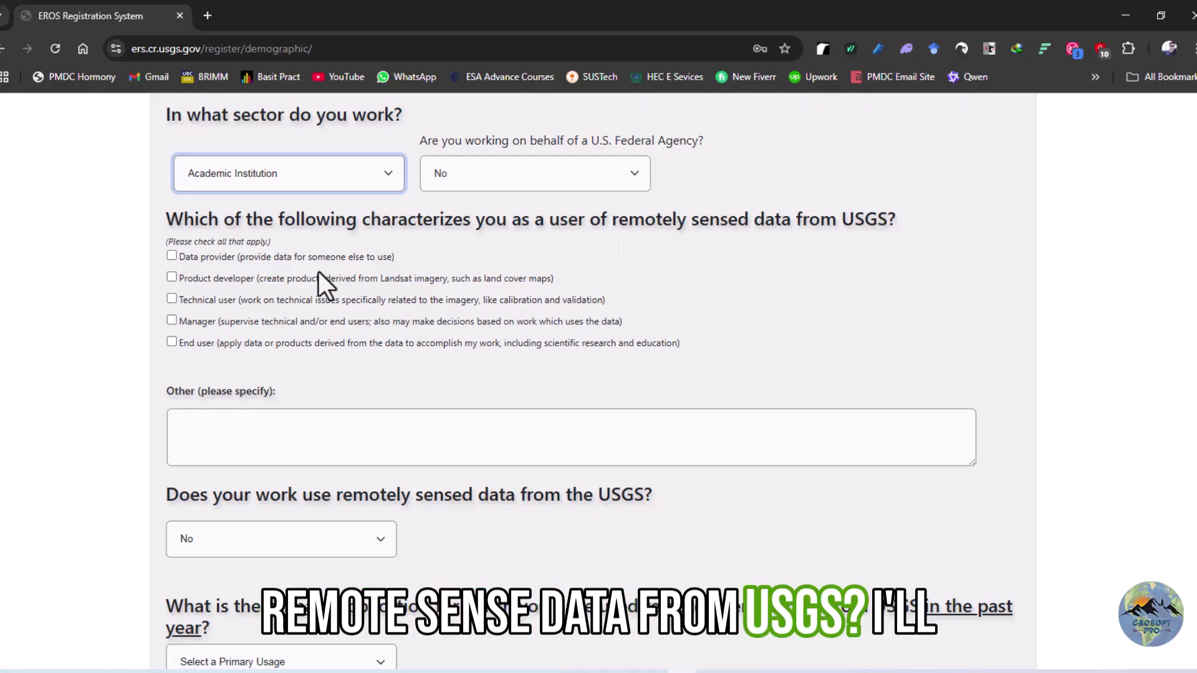
click(171, 342)
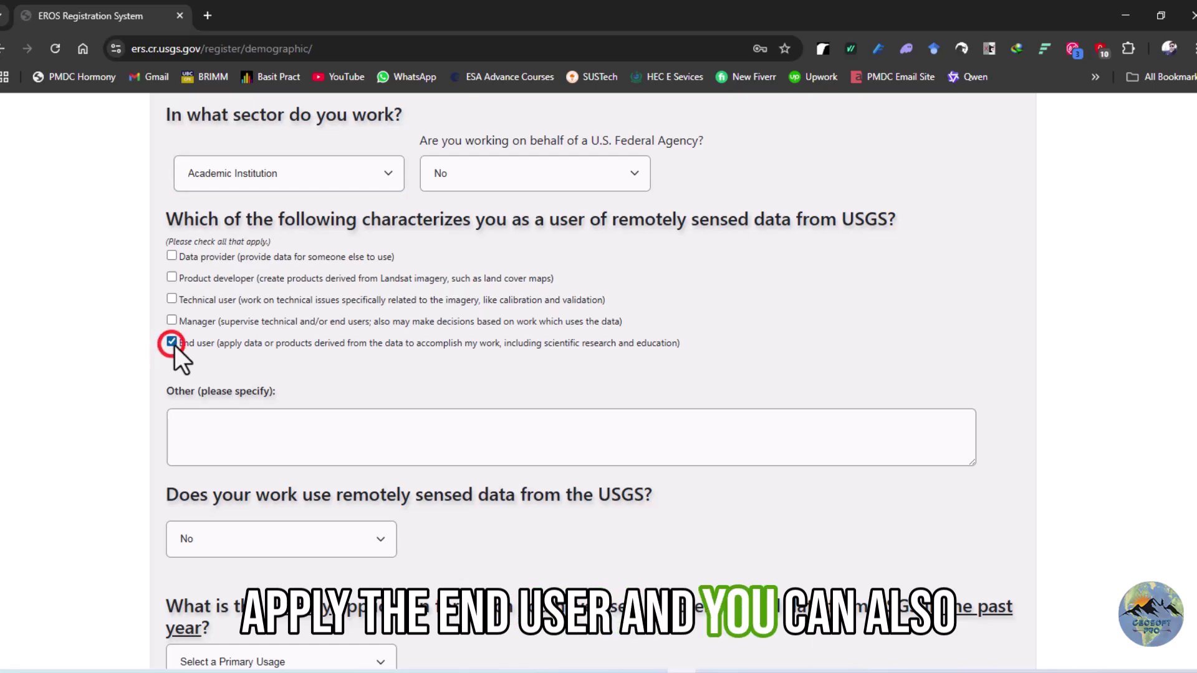
scroll(224, 280, down, 1)
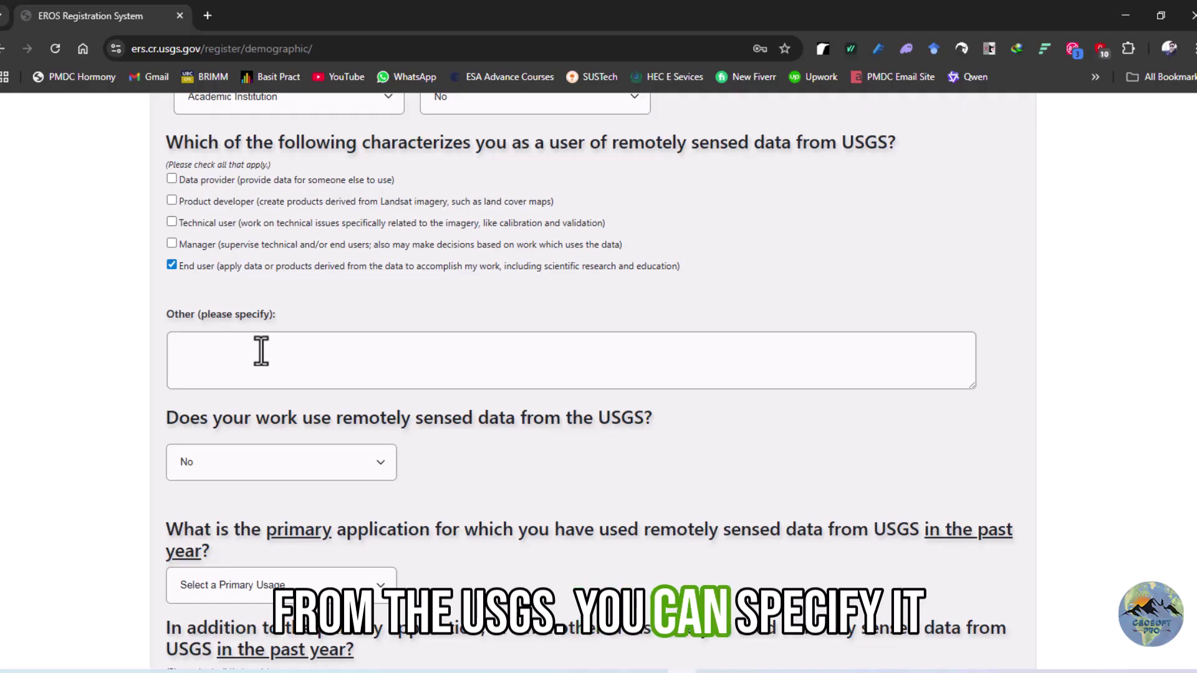
Answer Yes to using USGS remotely sensed data and set Operational use to 70%
scroll(293, 358, down, 2)
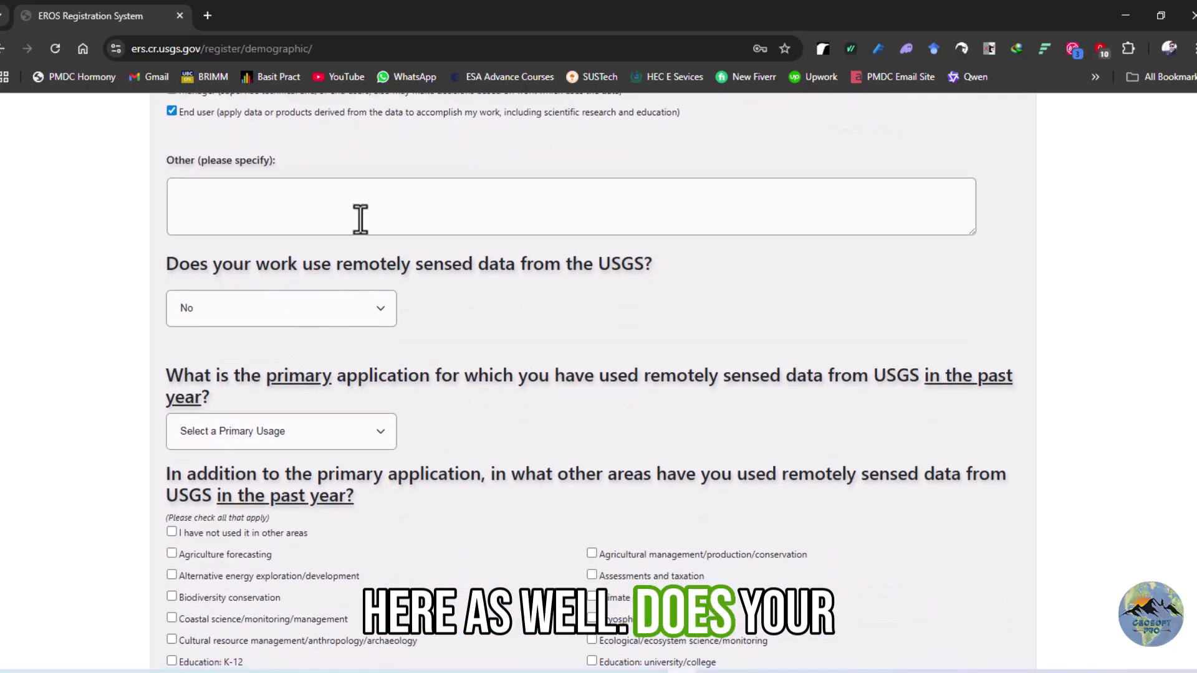
scroll(290, 224, up, 1)
scroll(284, 256, down, 1)
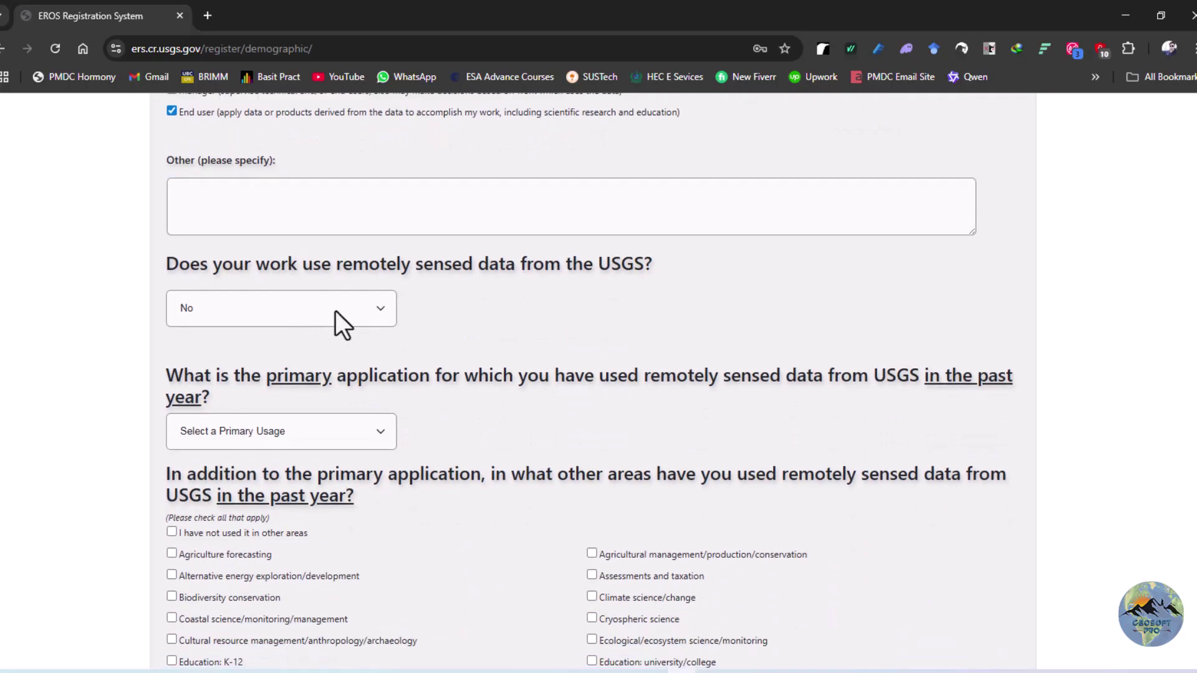
click(379, 306)
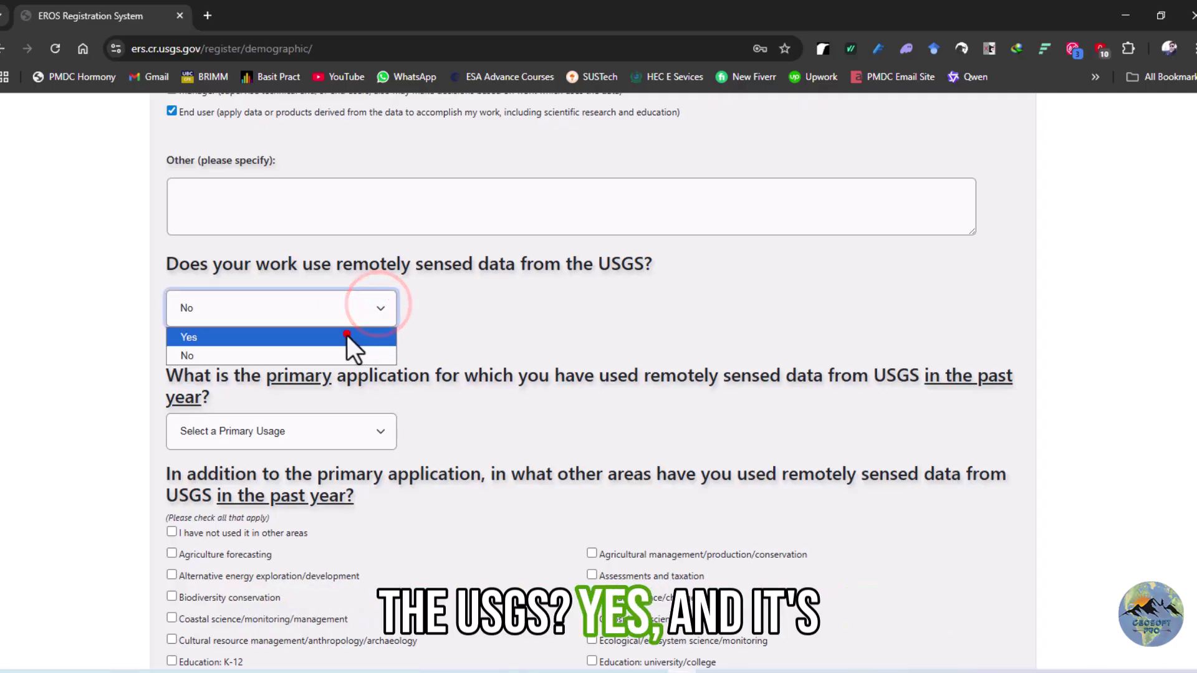
click(347, 336)
scroll(422, 321, down, 2)
drag(313, 316, 375, 322)
Choose Geology as the primary usage
scroll(399, 268, down, 4)
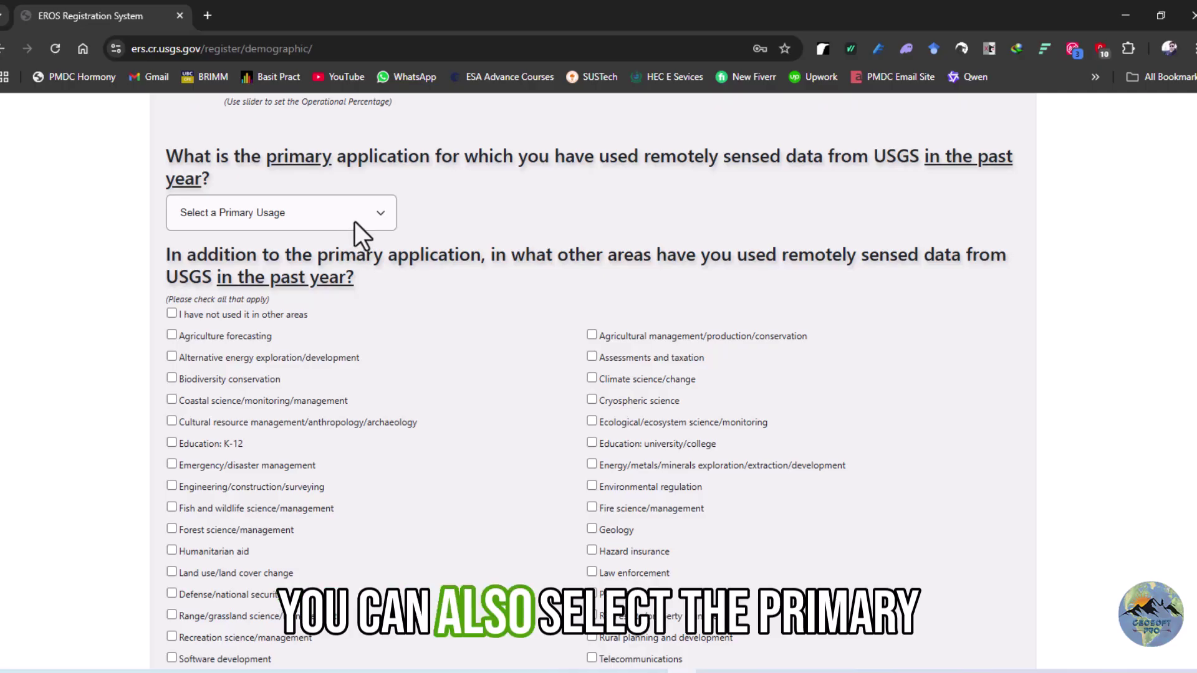
click(387, 218)
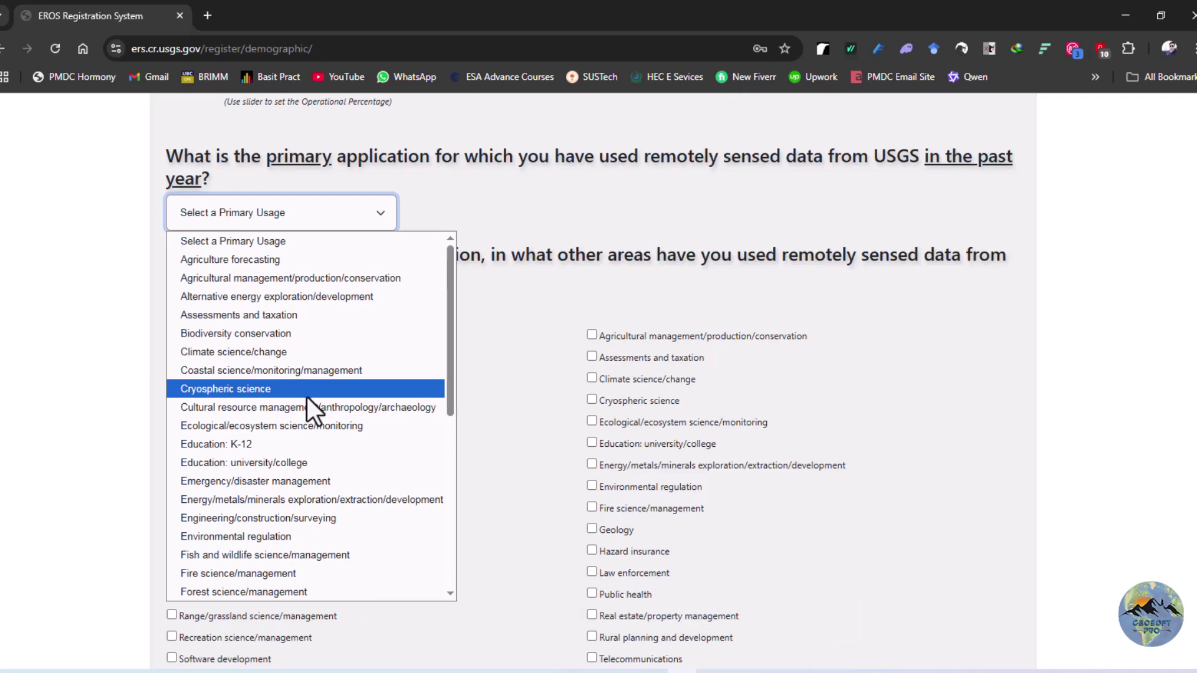
key(g)
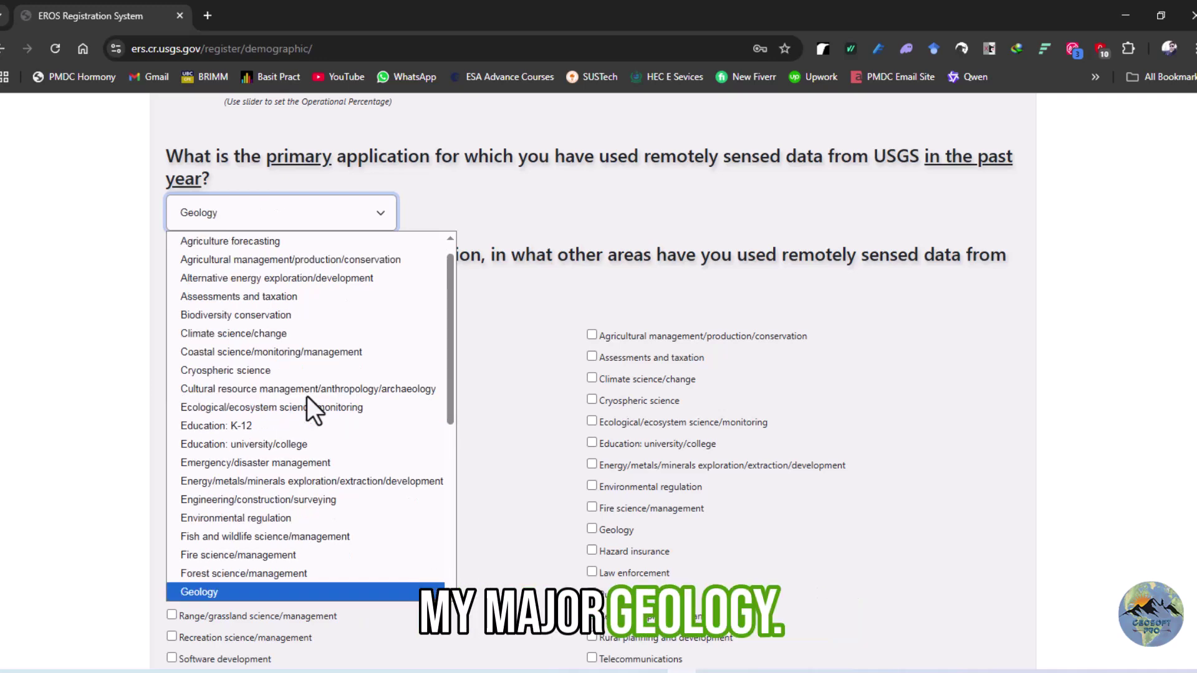
click(247, 589)
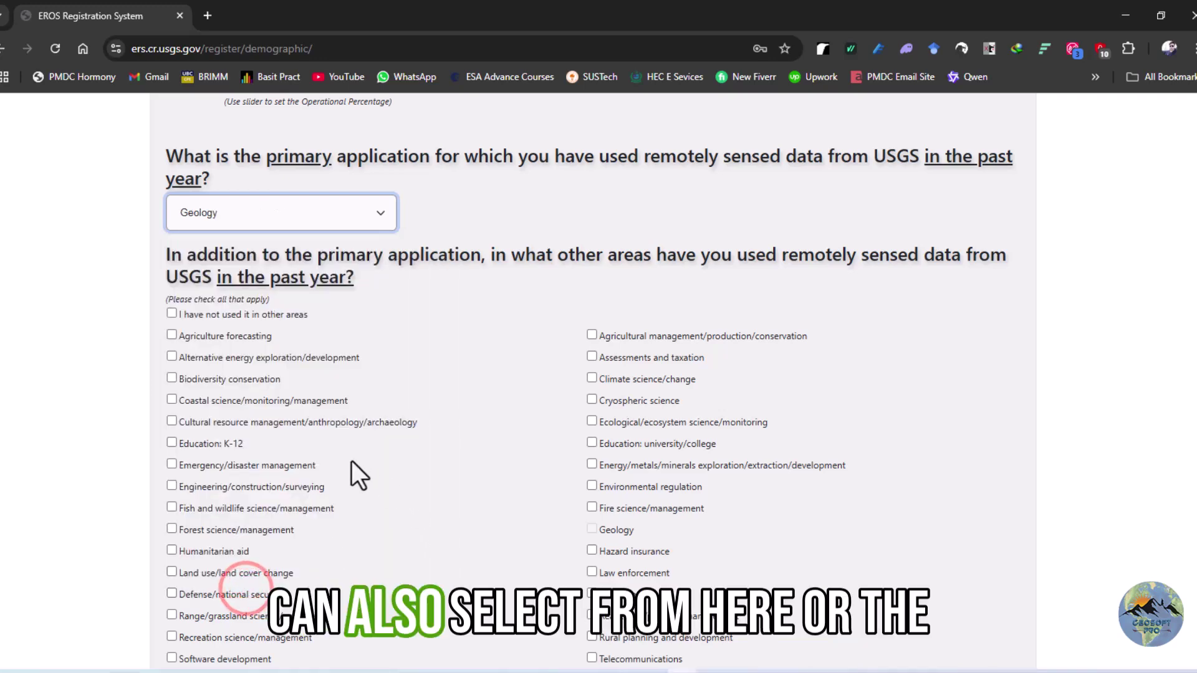
Tick Agriculture forecasting, Hazard insurance, Environmental regulation and Climate science/change as other use areas
scroll(349, 461, down, 1)
click(171, 258)
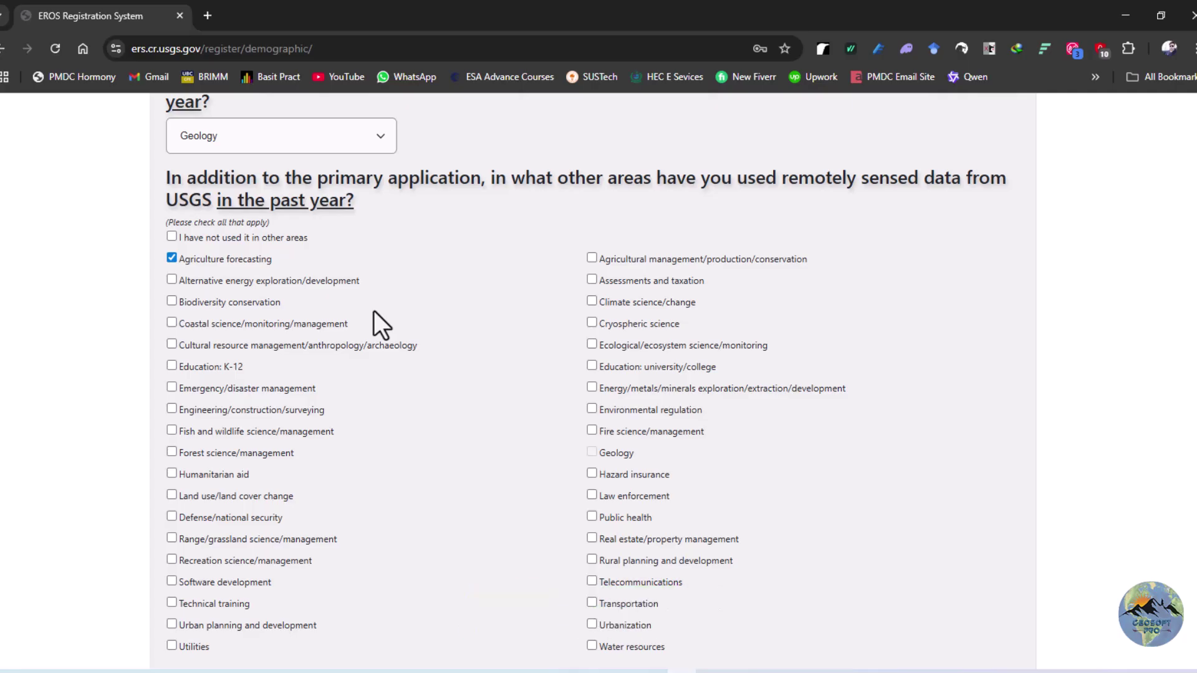
scroll(373, 311, down, 1)
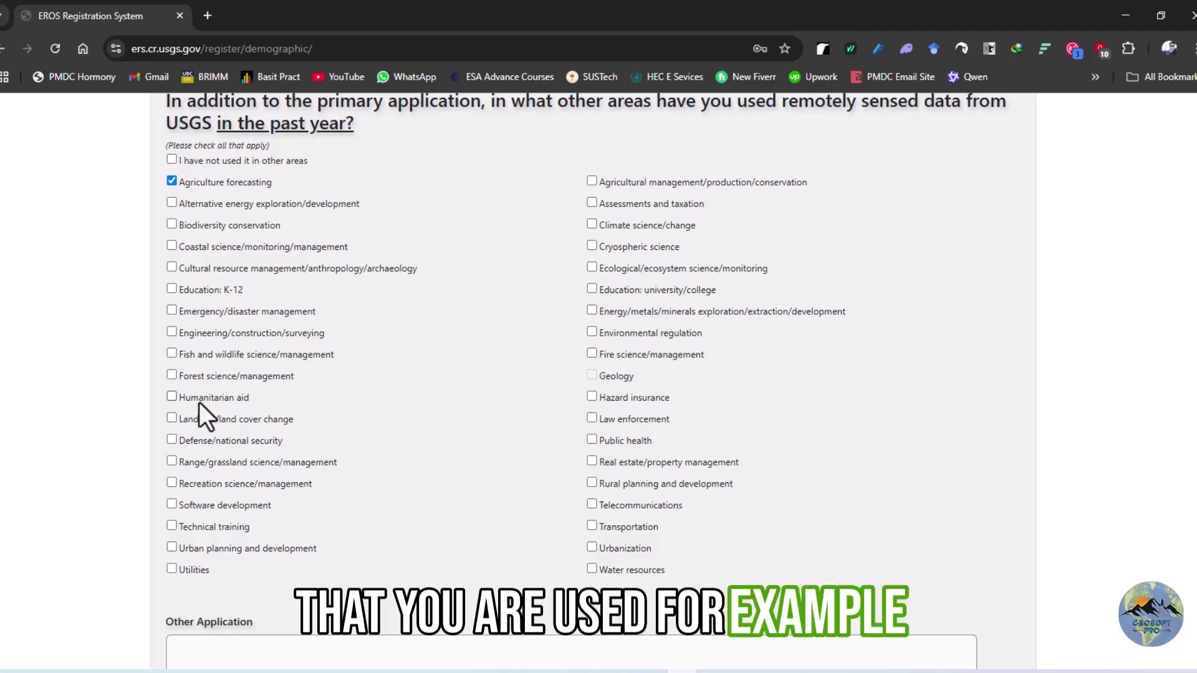
click(592, 397)
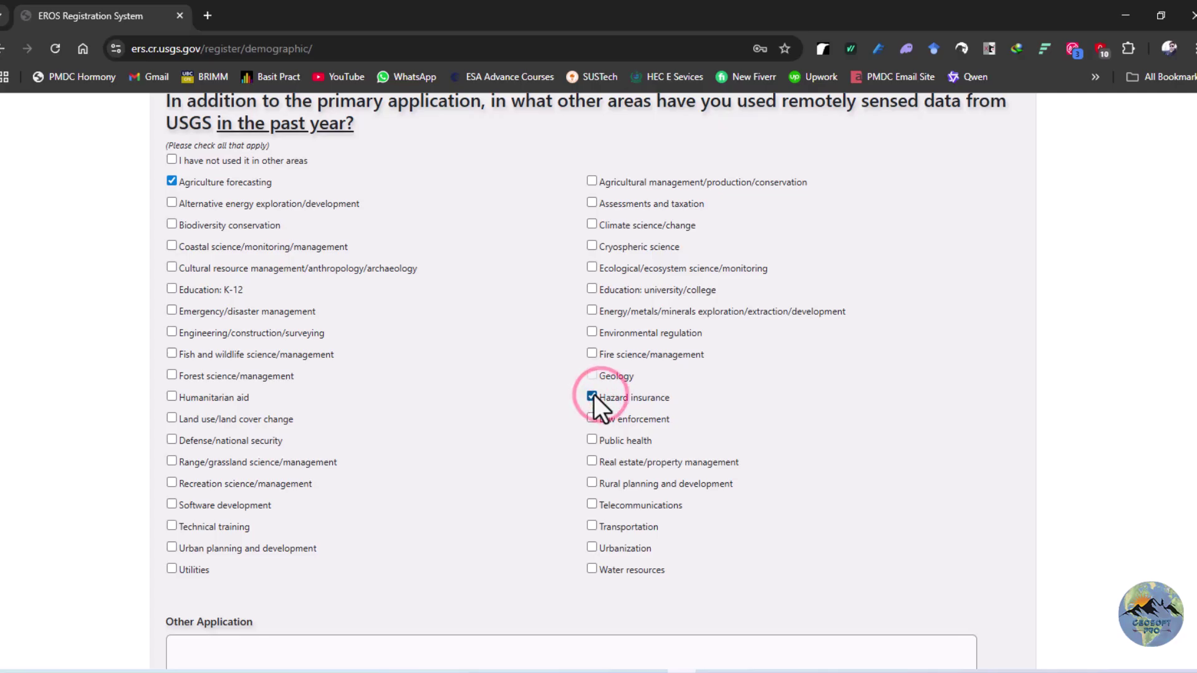
click(592, 332)
click(590, 225)
scroll(514, 305, down, 6)
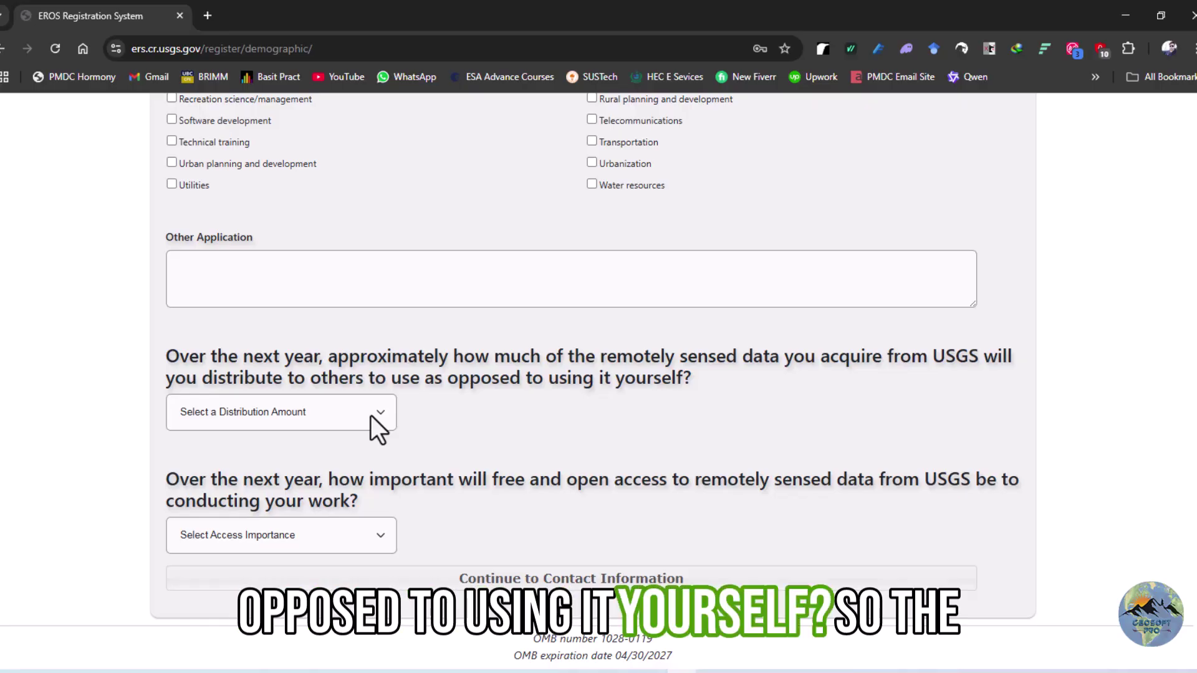
Choose 'Some of the data' for distribution and 'Somewhat Important' for access, then continue
click(371, 416)
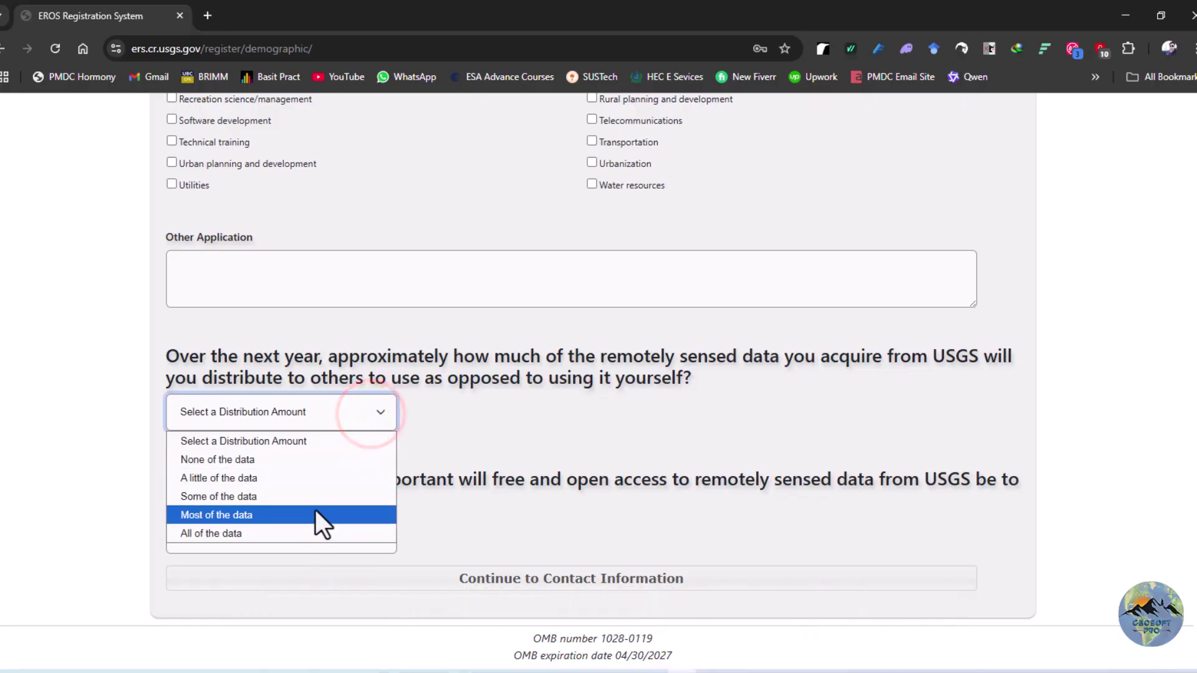
click(316, 499)
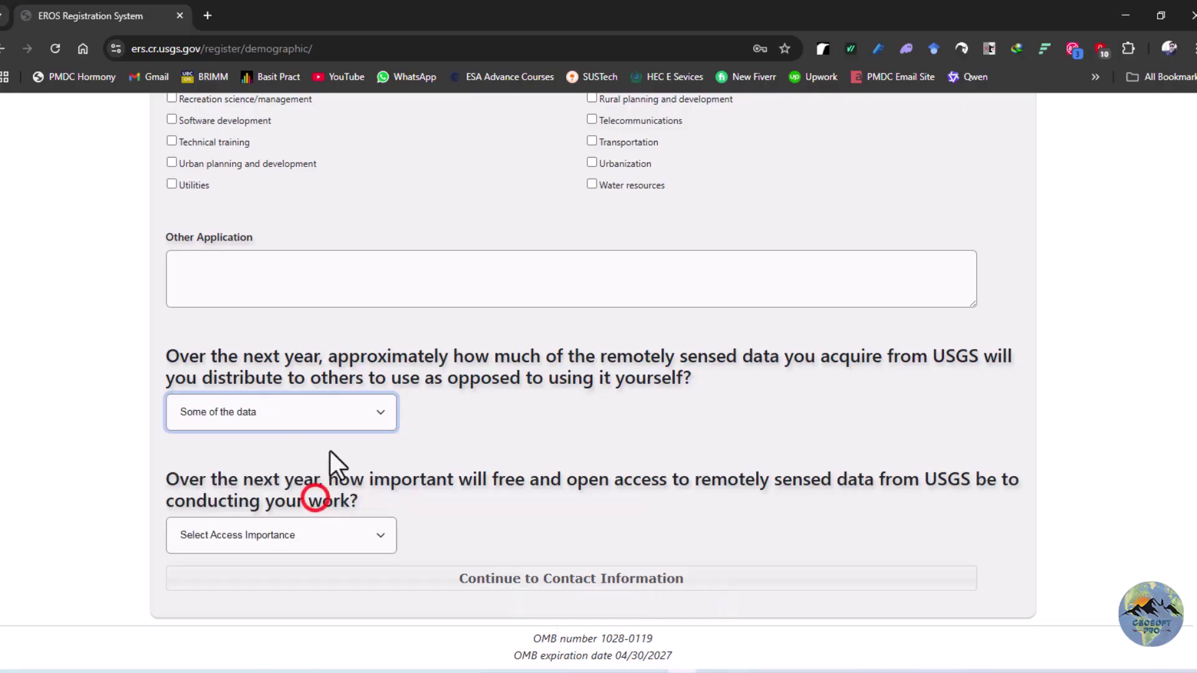
scroll(332, 412, down, 3)
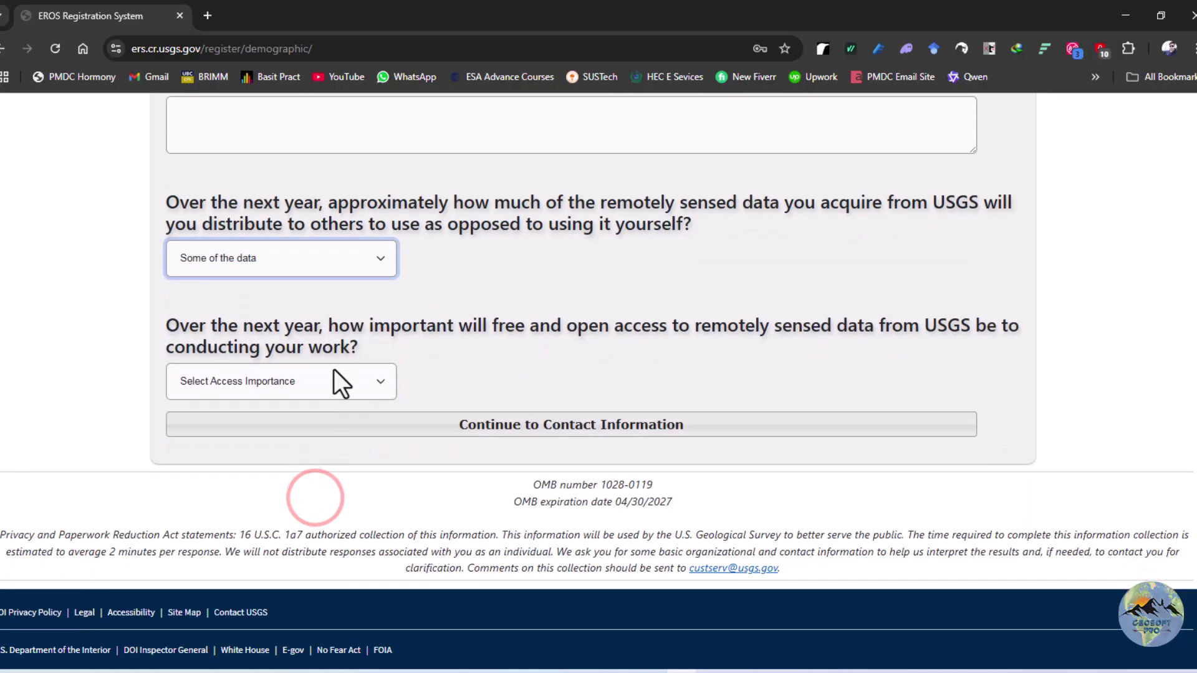
click(379, 379)
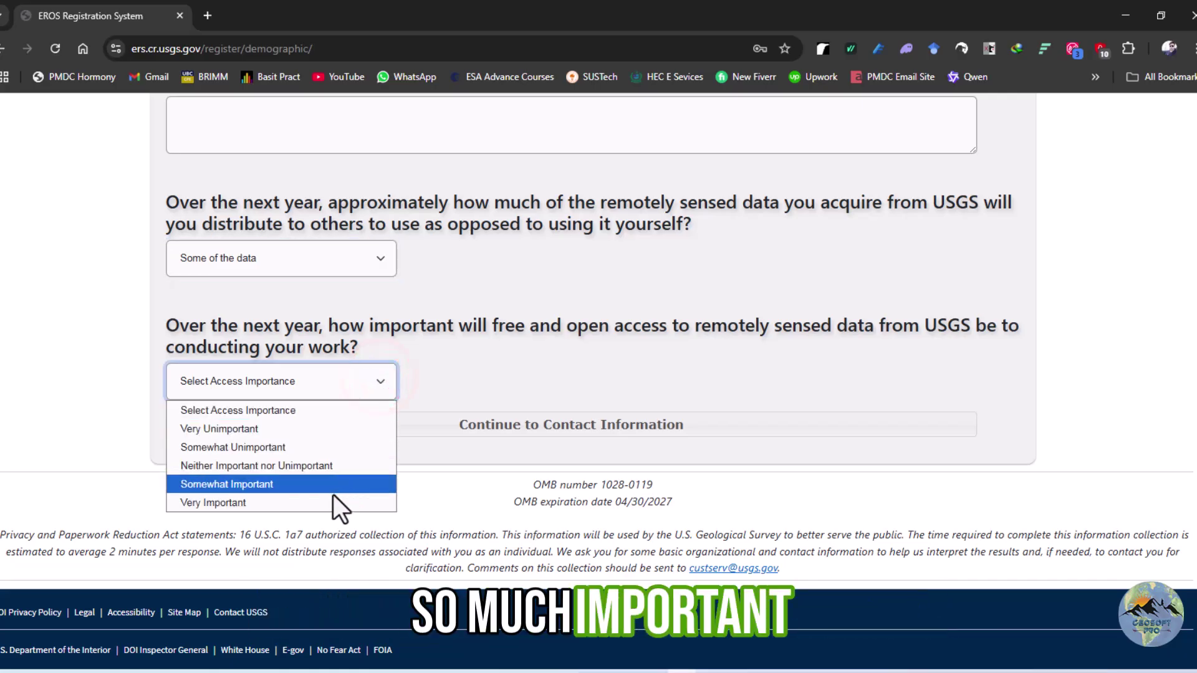
click(315, 486)
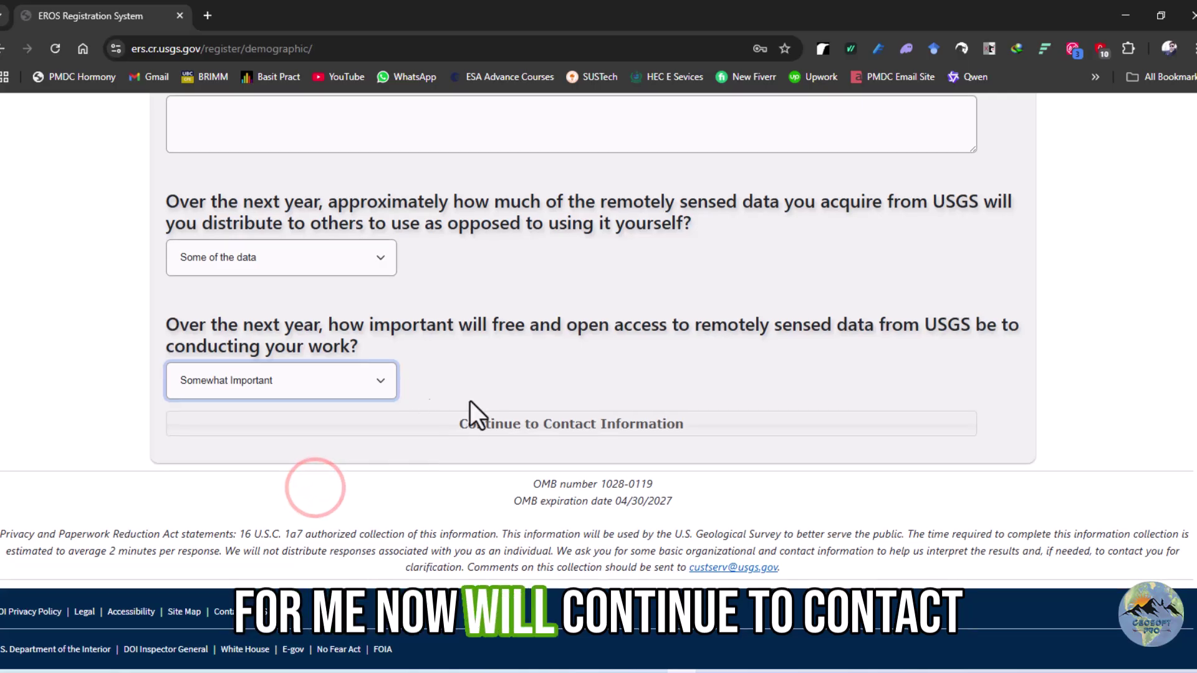
click(525, 429)
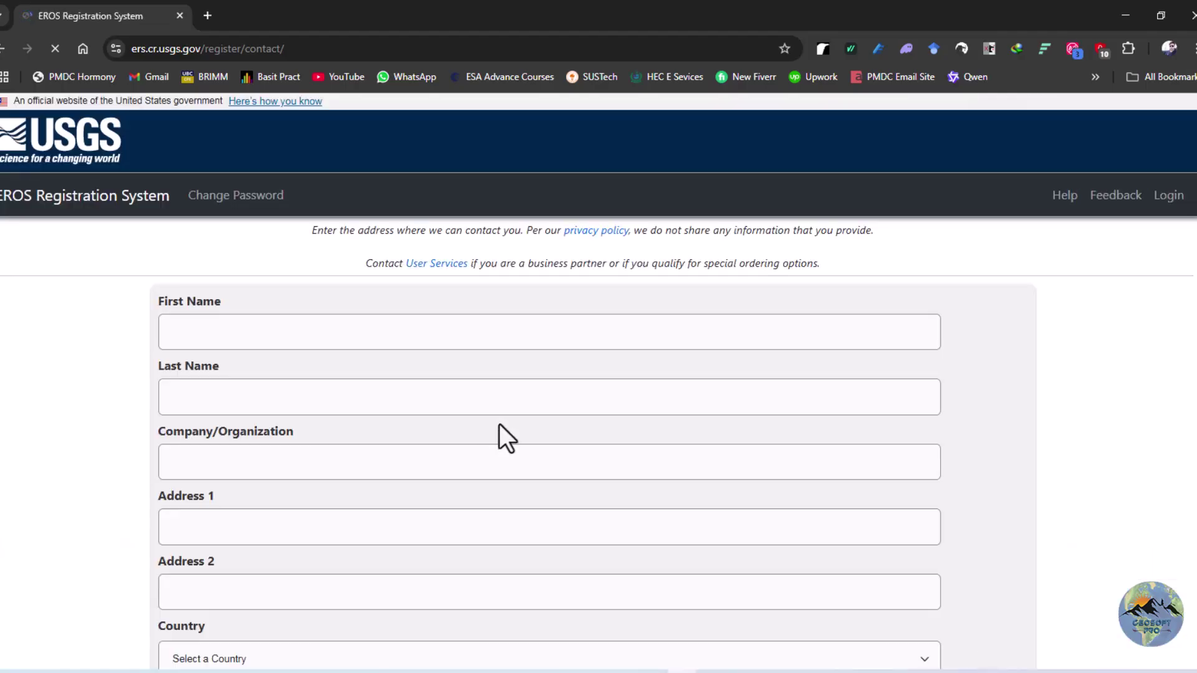
Enter the first and last name and 'Yooutube Channel' as the organization
click(414, 333)
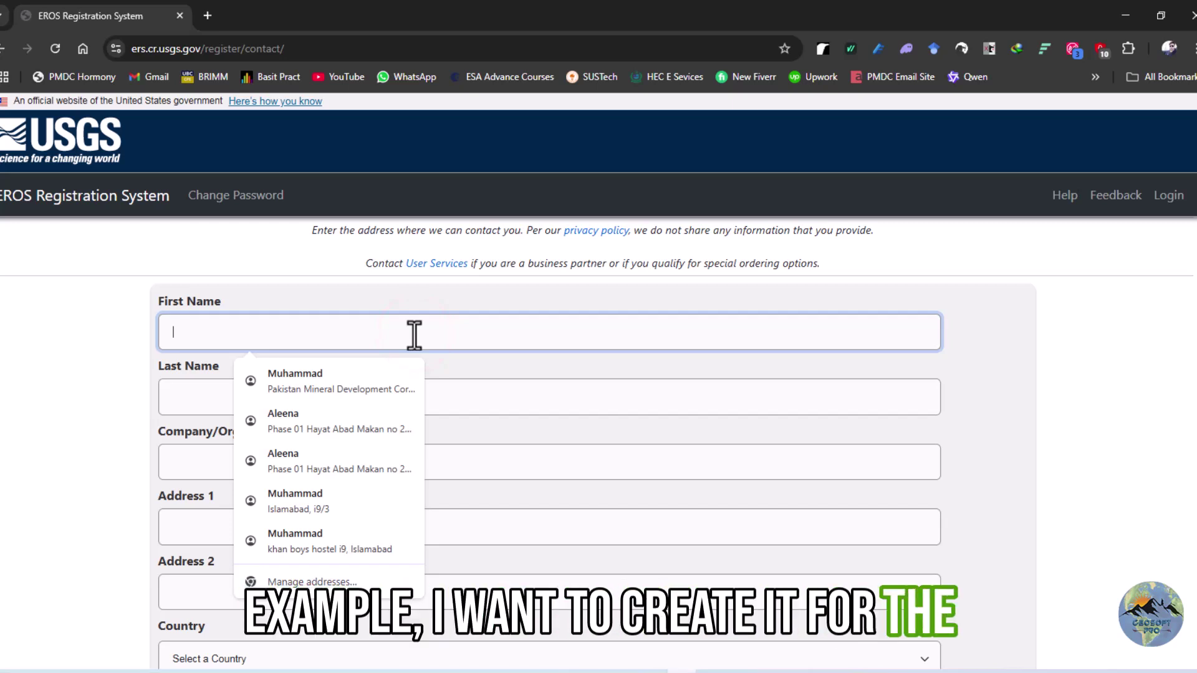
text(geos)
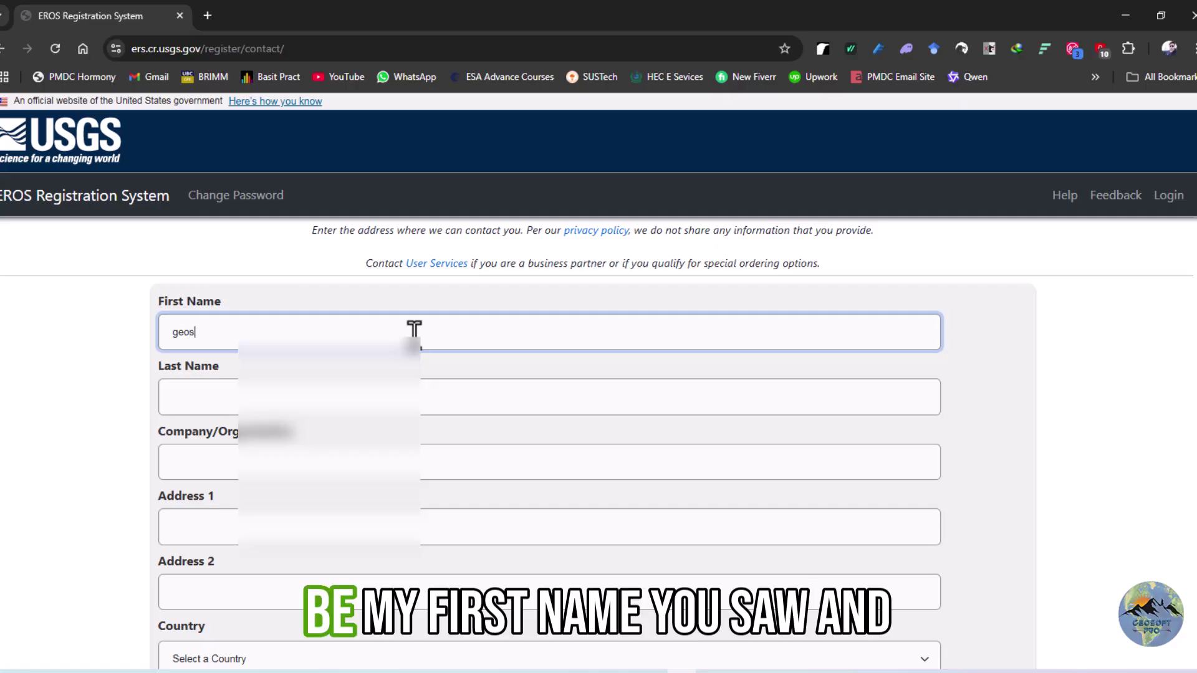
text(oft)
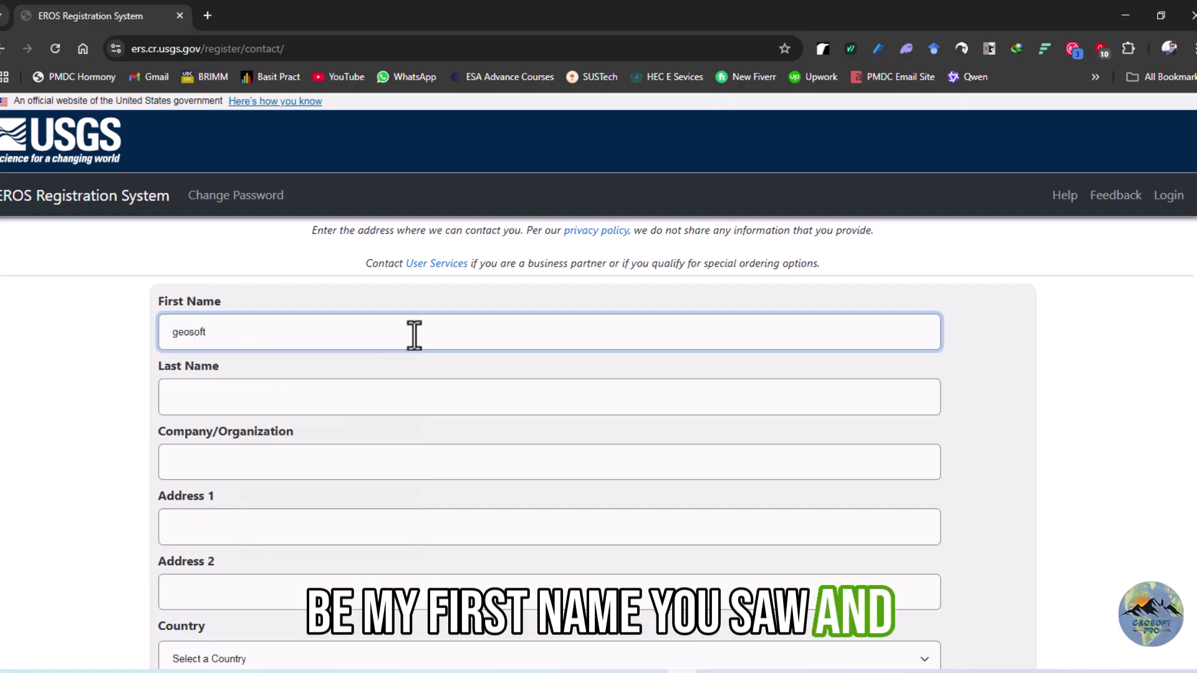
click(362, 410)
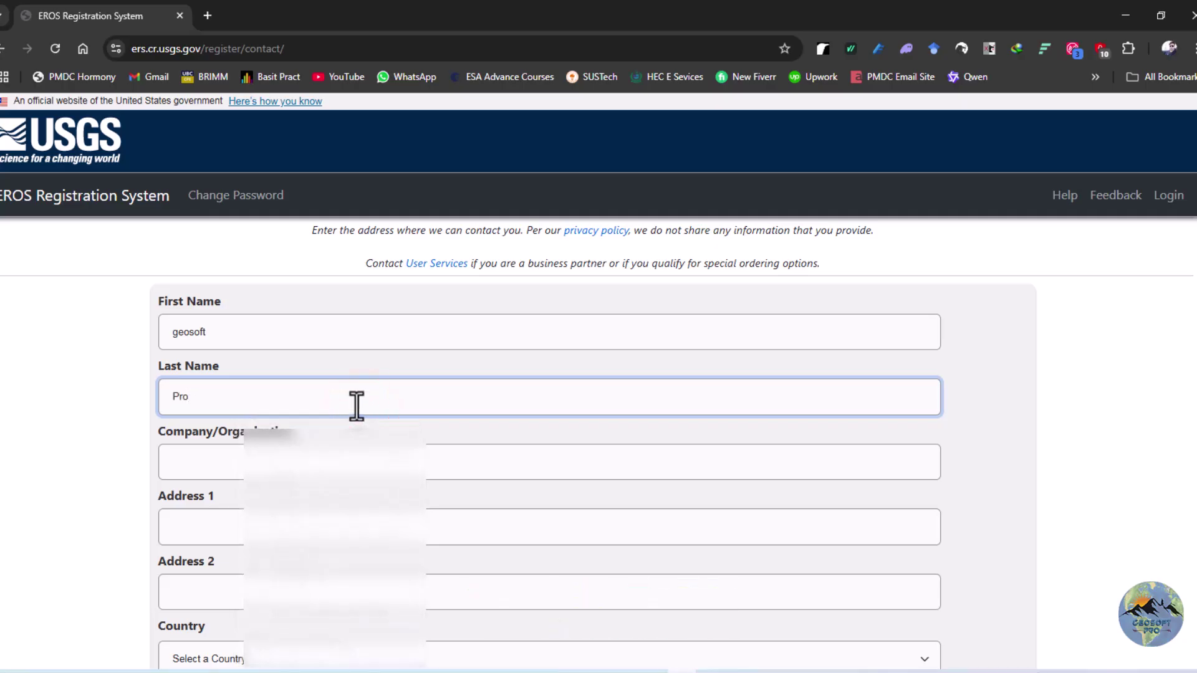
scroll(352, 374, down, 3)
click(333, 240)
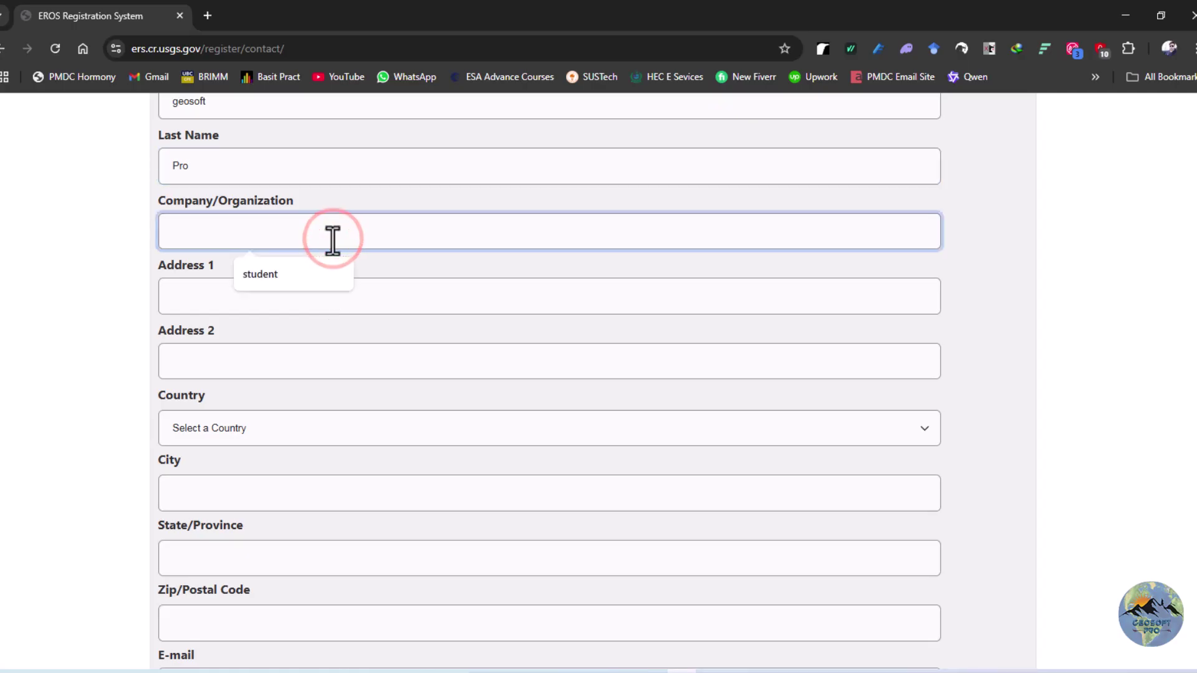
text(Yo)
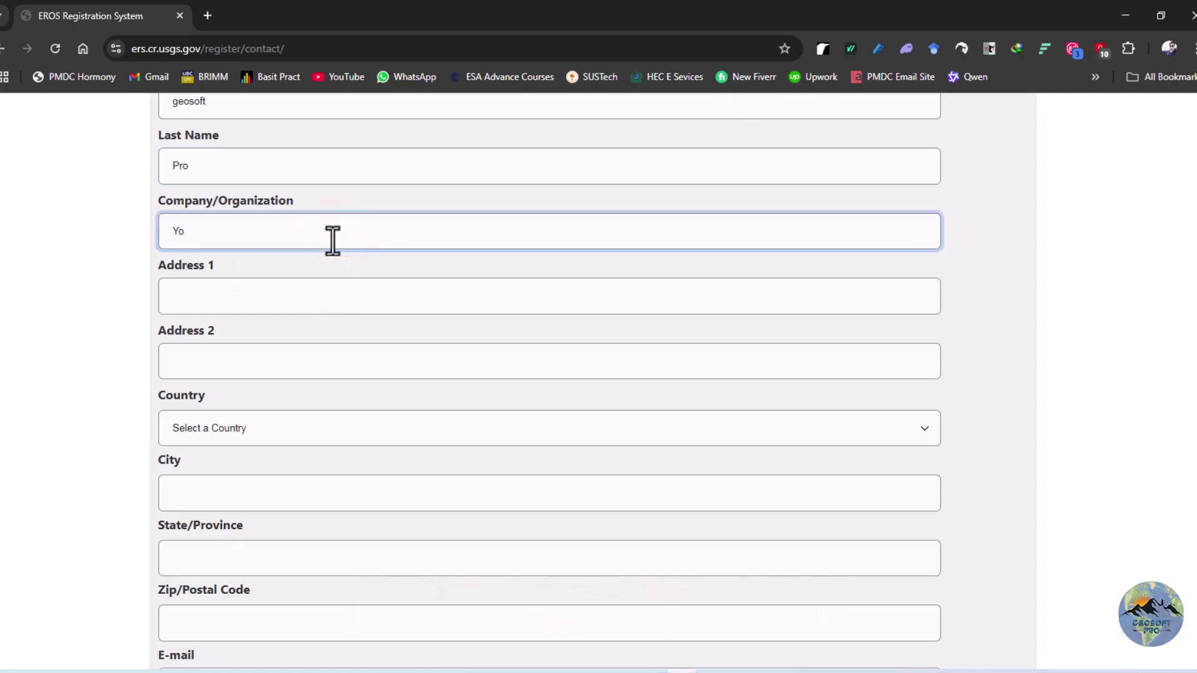
text(outube Channel)
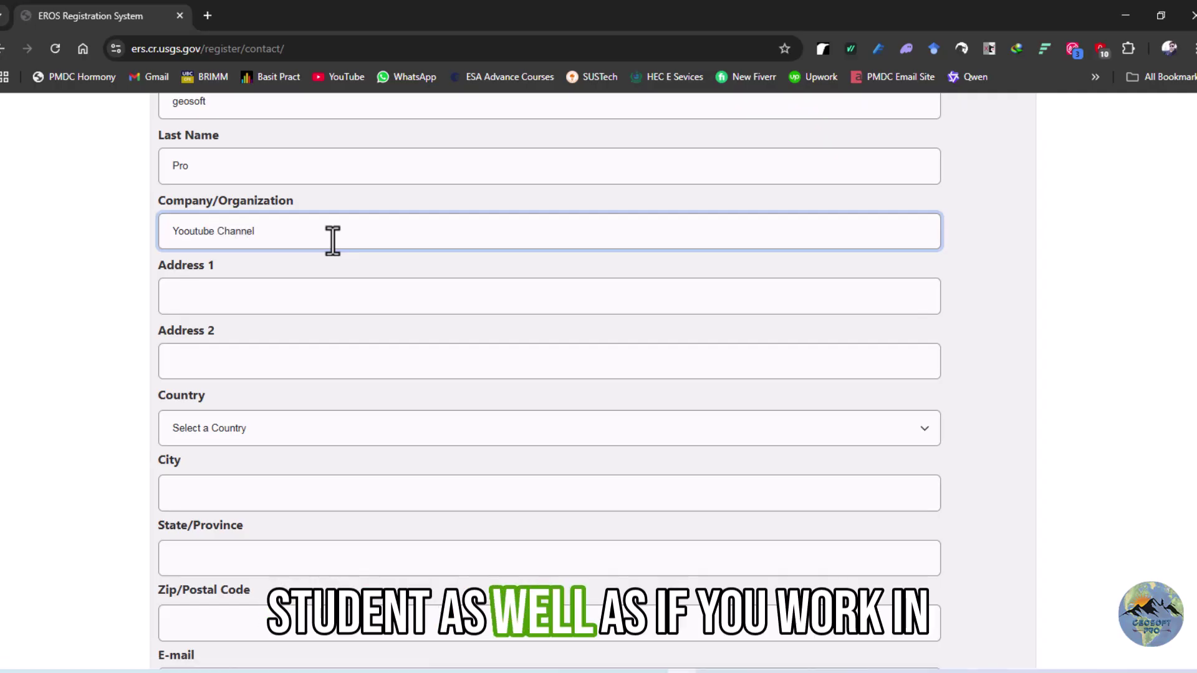
Fill both address lines using the saved address suggestion and the copied town name
click(290, 302)
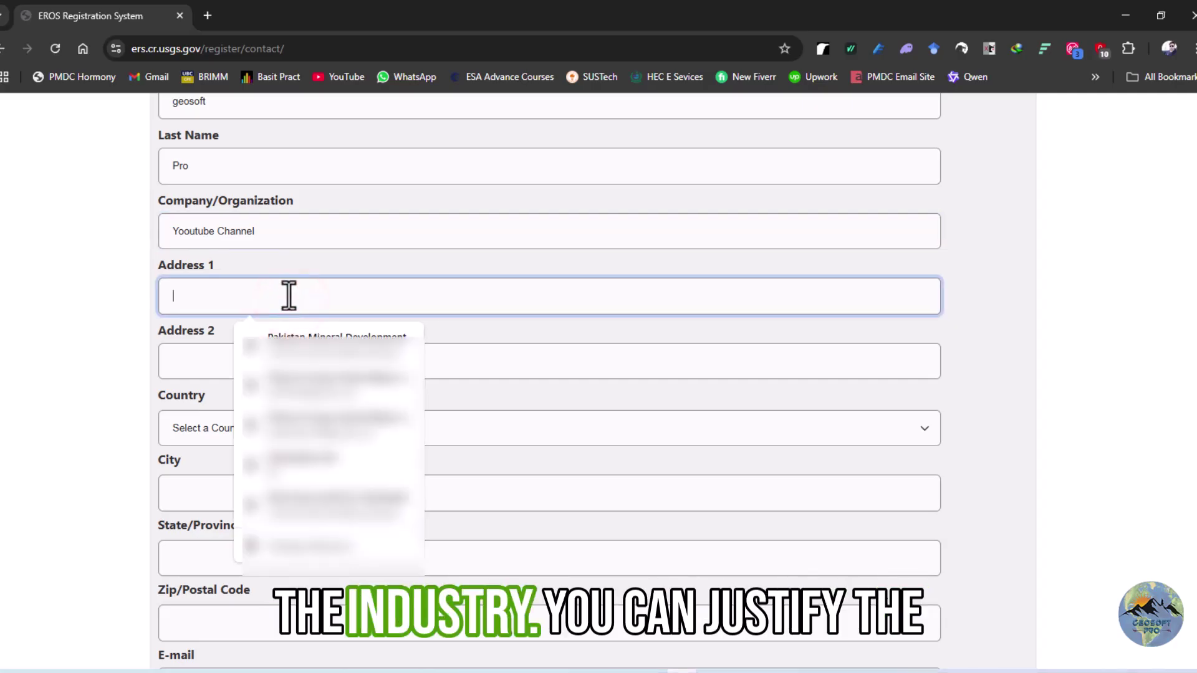
click(327, 260)
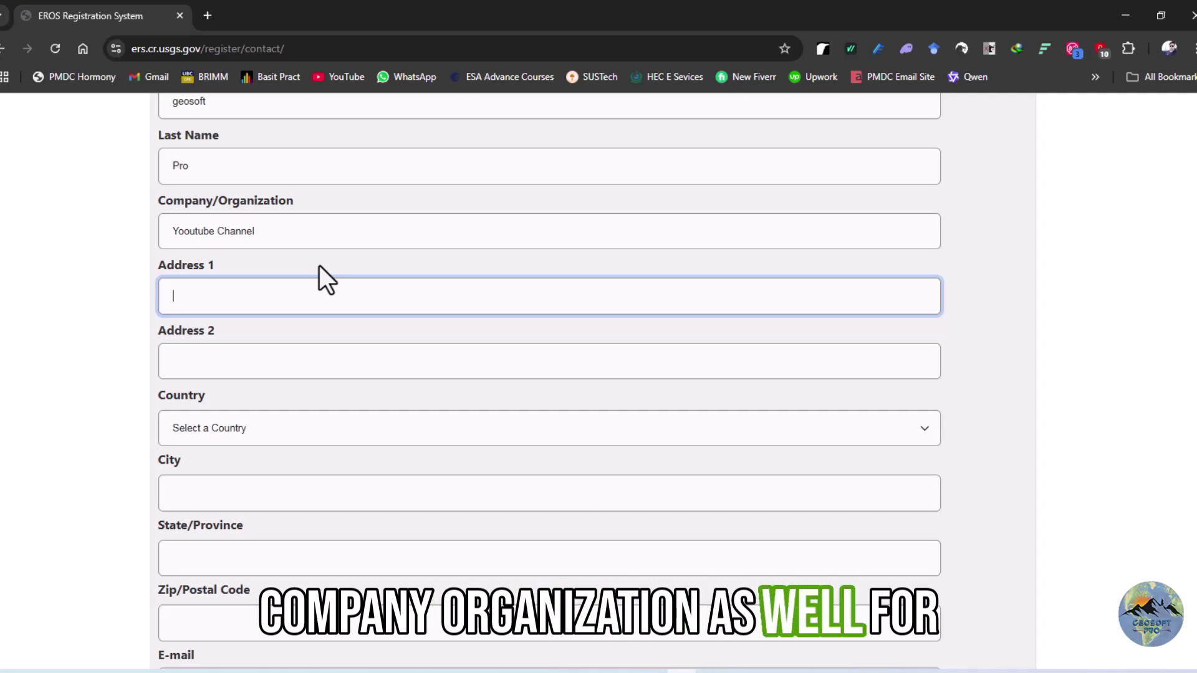
click(289, 299)
click(293, 294)
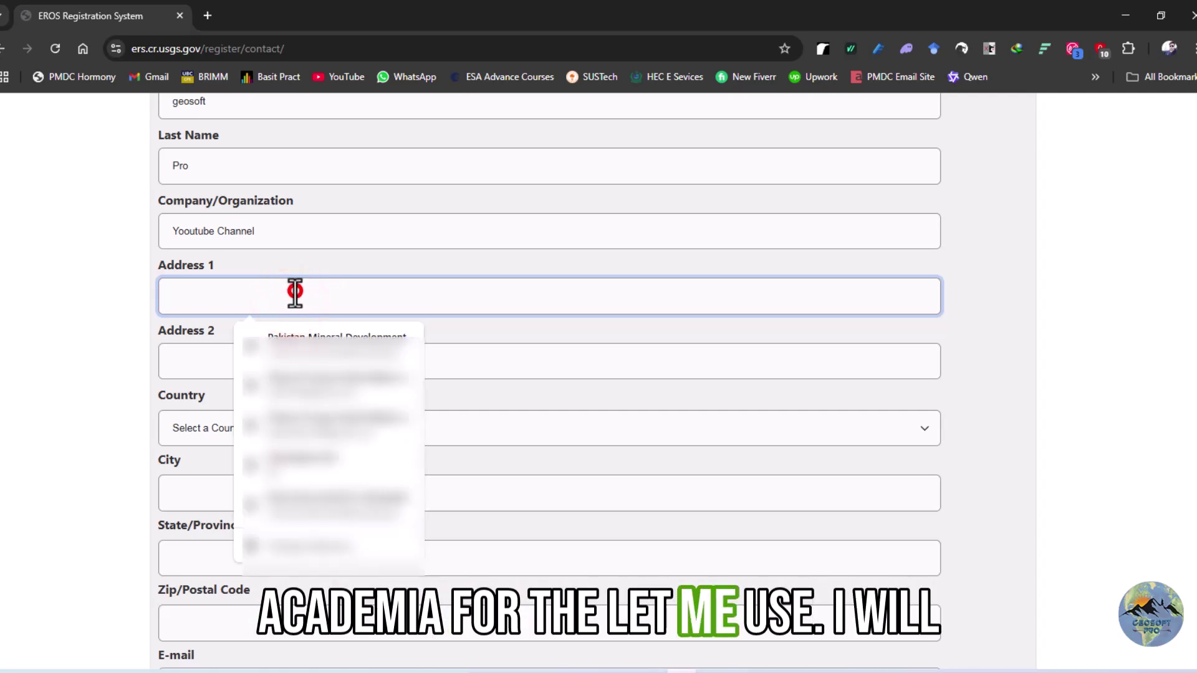
text(isl)
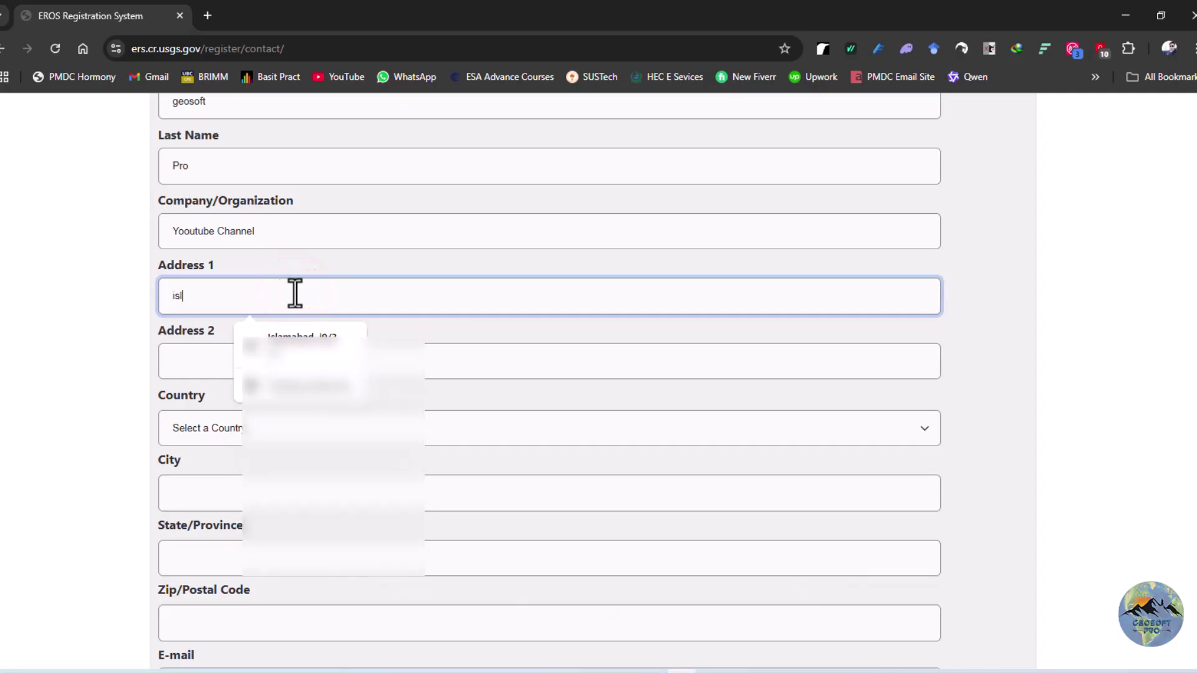
text(amabad)
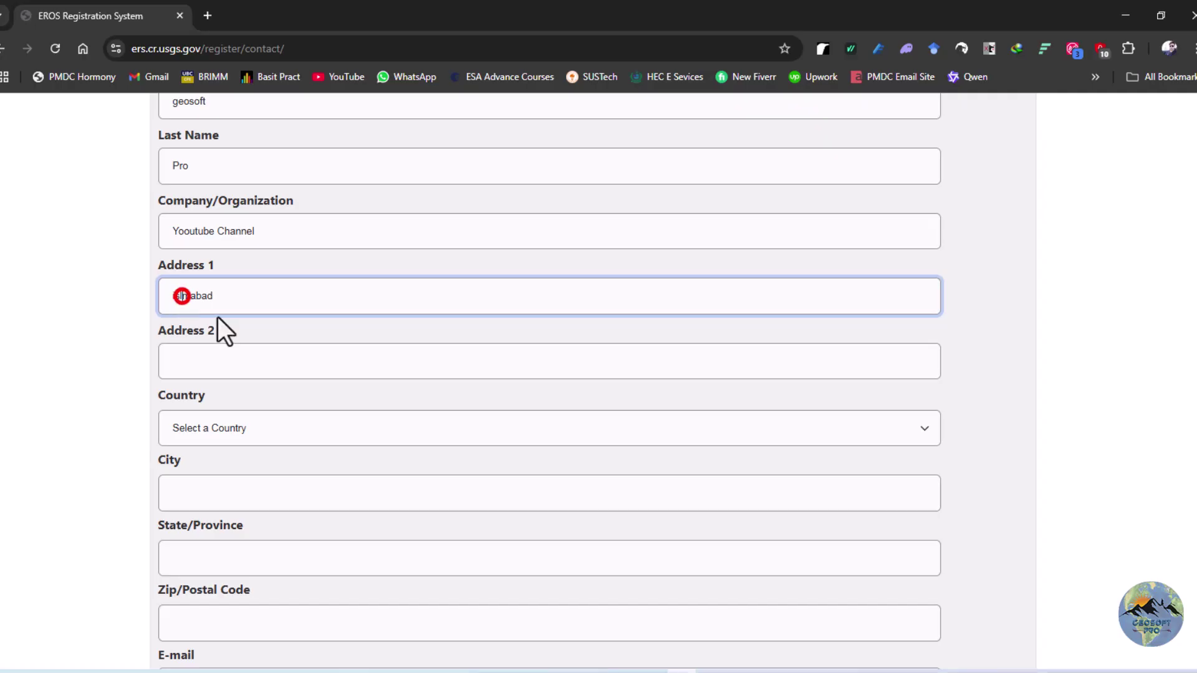
text(a)
click(281, 300)
drag(281, 300, 155, 305)
key(ctrl+c)
click(206, 360)
key(ctrl+v)
Set the country to PAKISTAN, autofill the city and postal code, and enter the province
scroll(280, 379, down, 2)
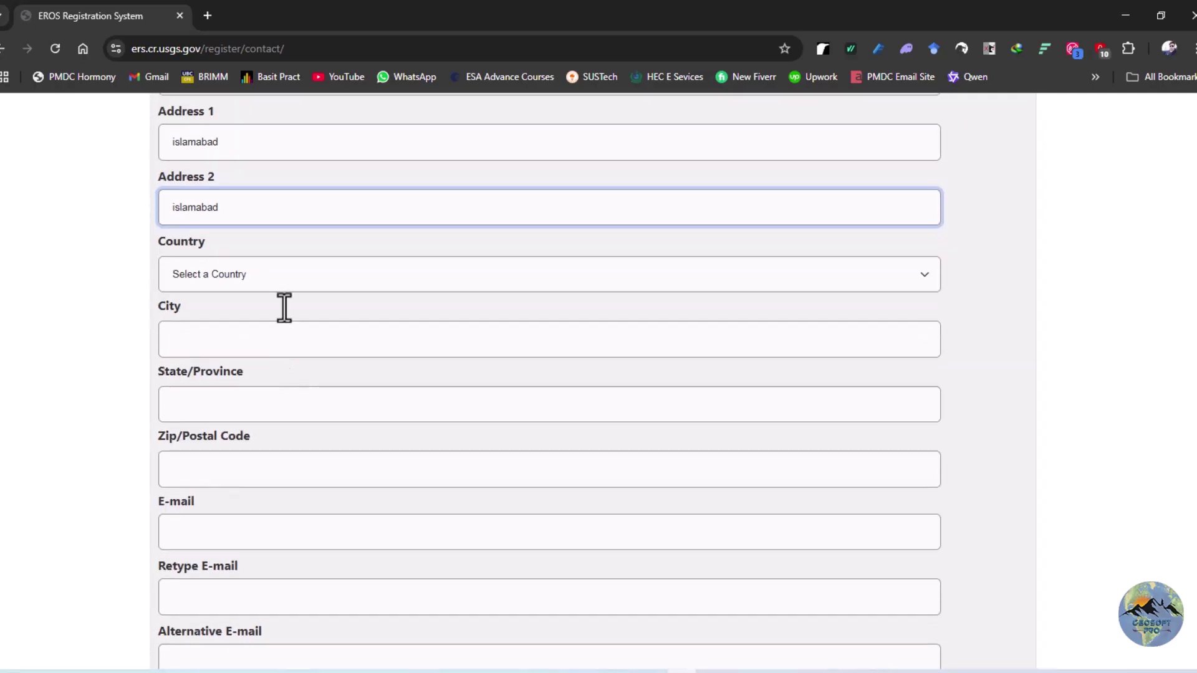
click(297, 276)
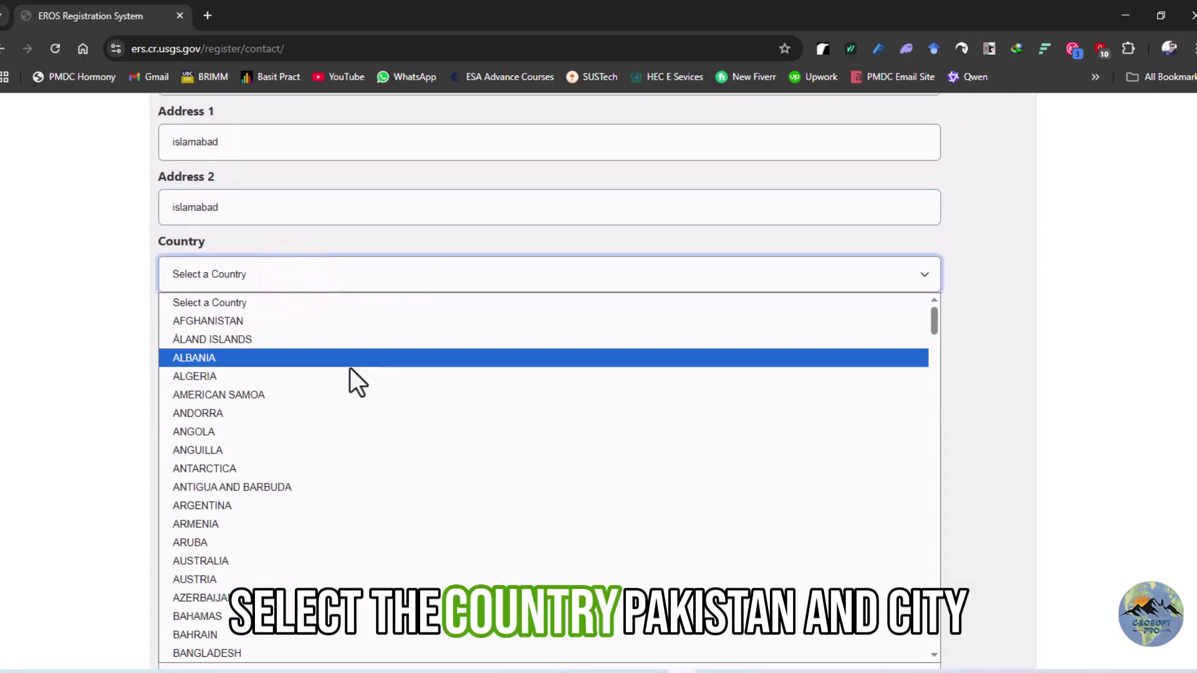
key(p)
click(281, 646)
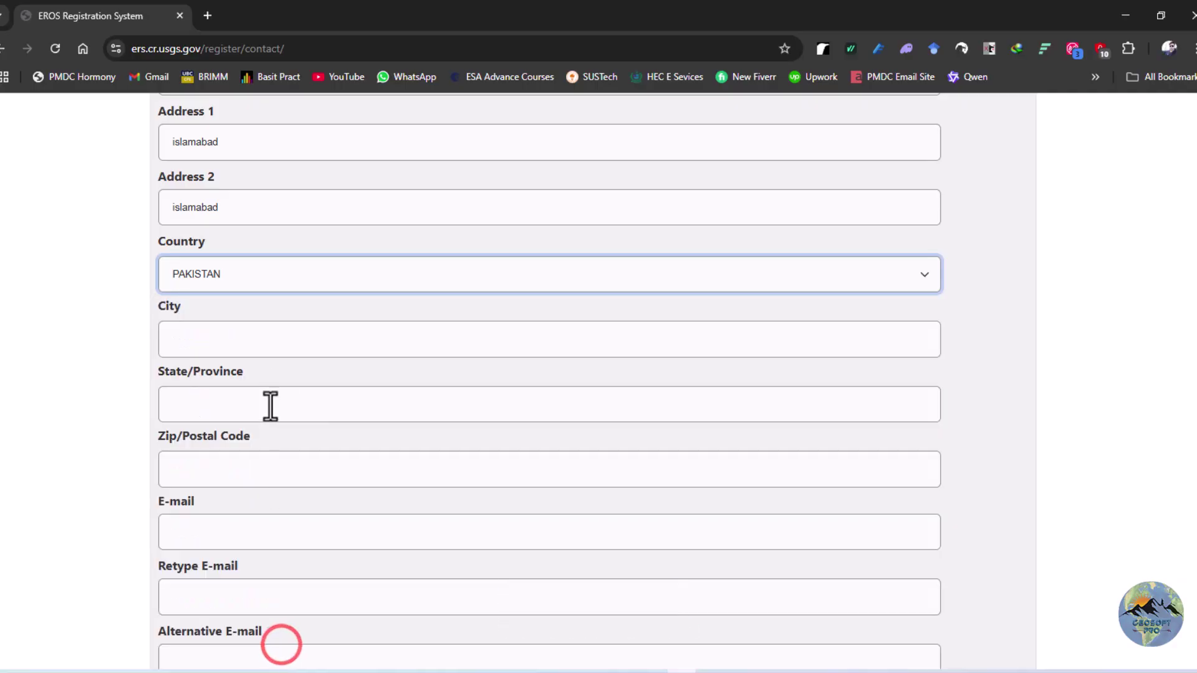
click(278, 326)
click(279, 387)
scroll(292, 331, down, 2)
click(281, 245)
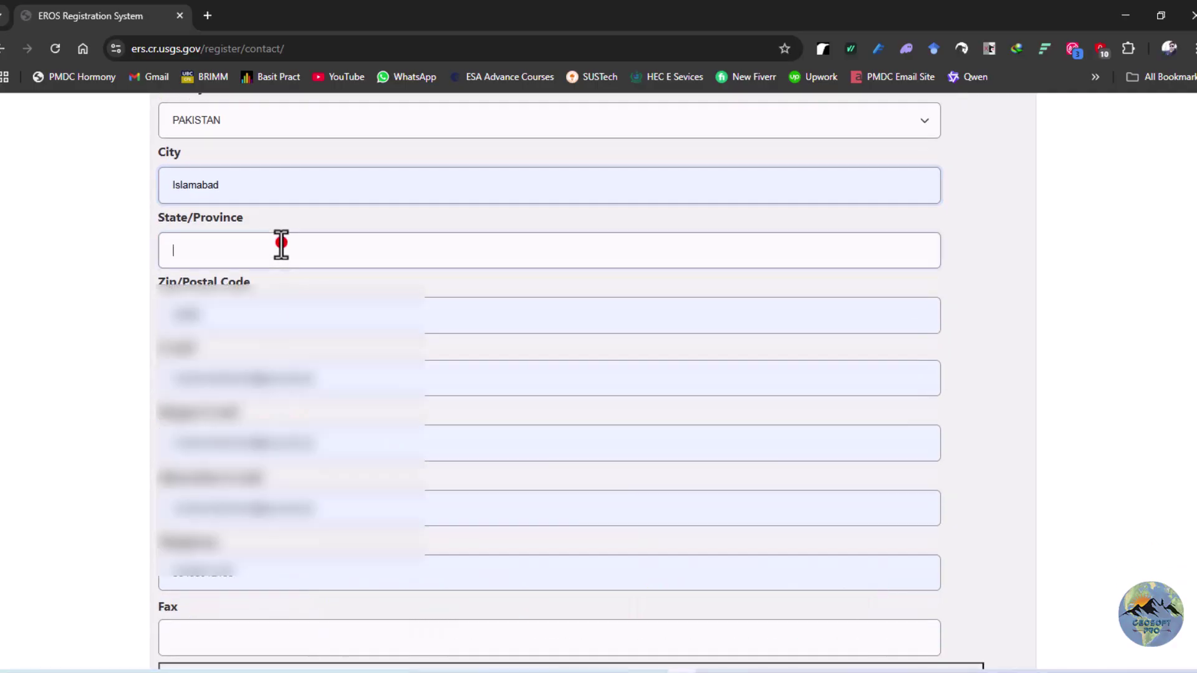
text(punjab)
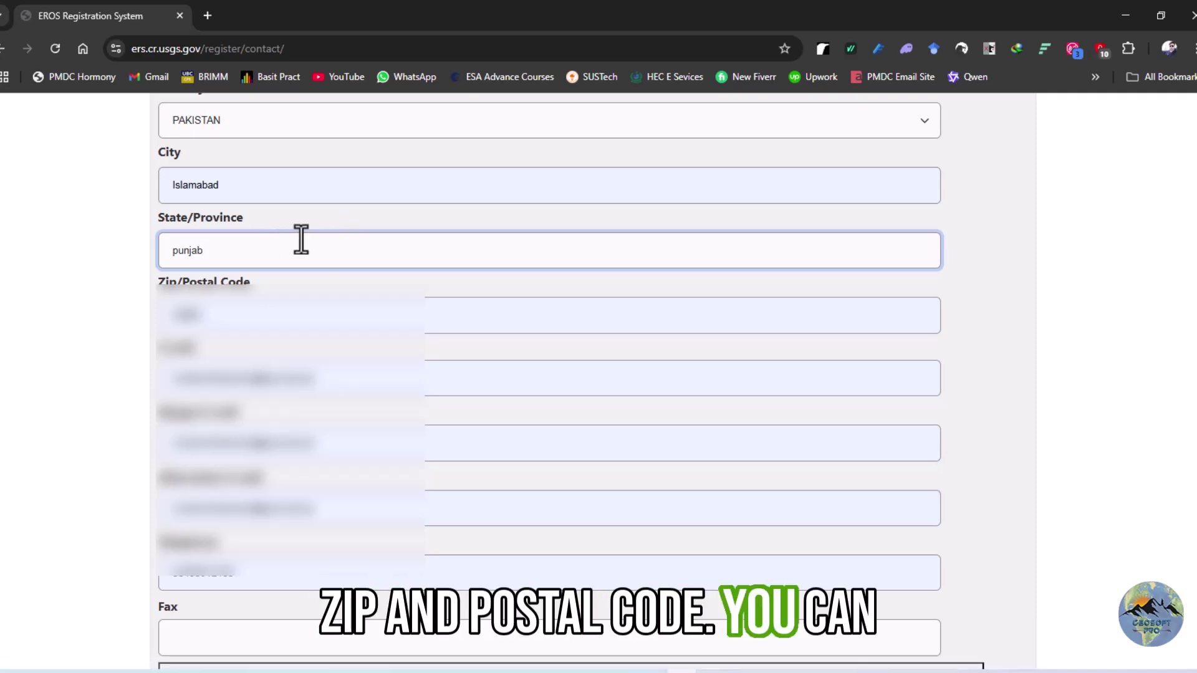
Replace the e-mail address and fill the retype and alternate e-mail fields
scroll(298, 237, down, 3)
triple_click(327, 225)
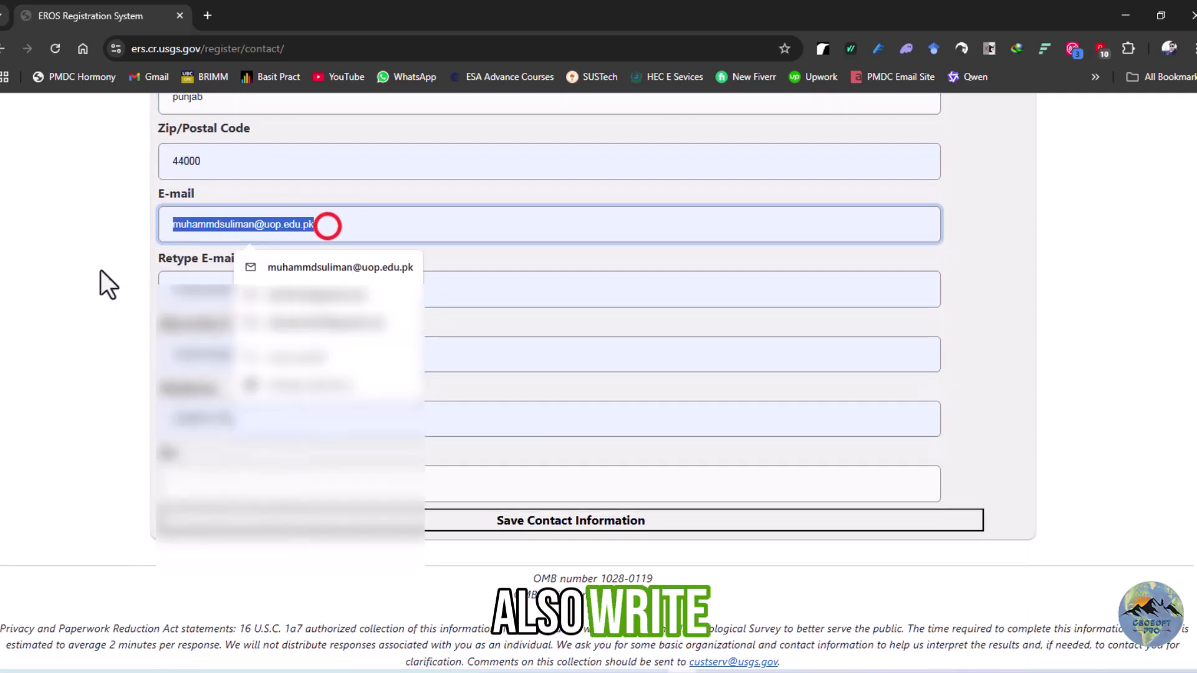
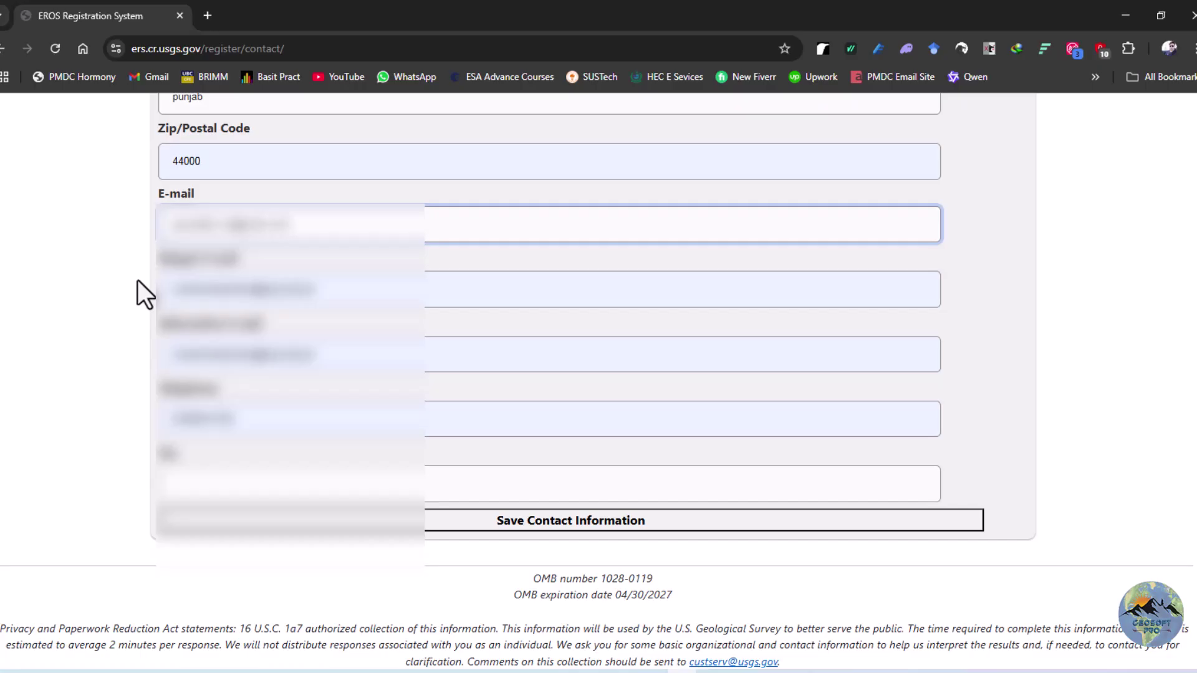
triple_click(332, 223)
click(236, 290)
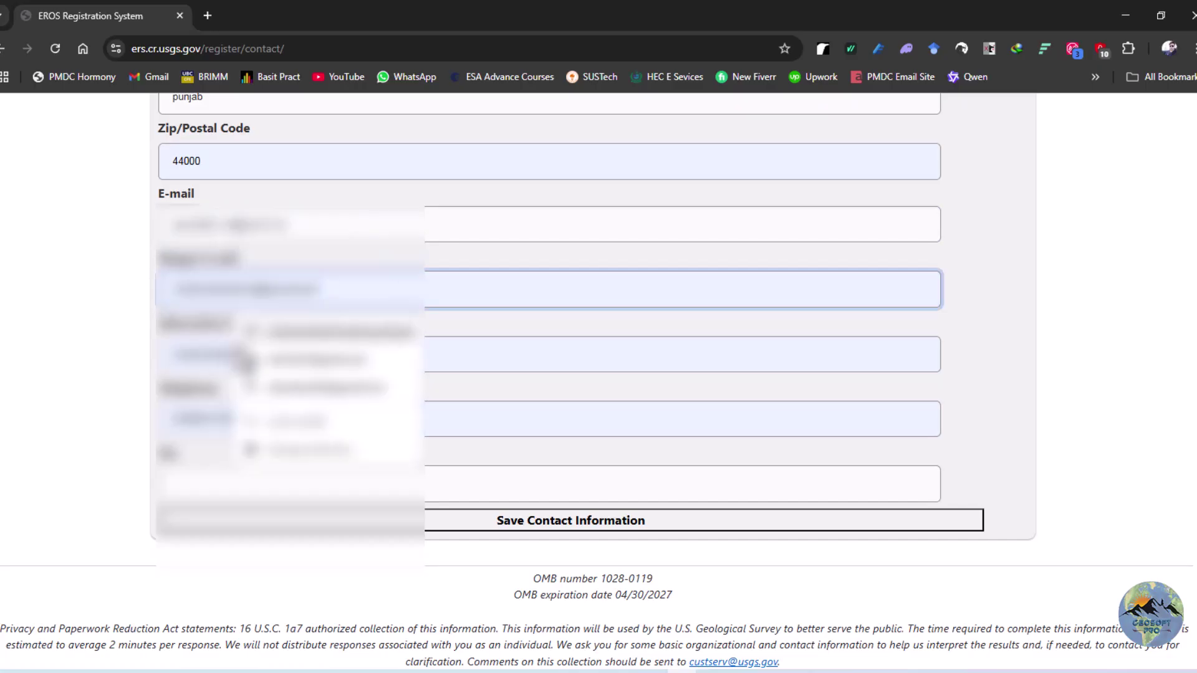
click(244, 356)
drag(331, 357, 126, 366)
click(287, 364)
click(134, 399)
scroll(234, 340, down, 1)
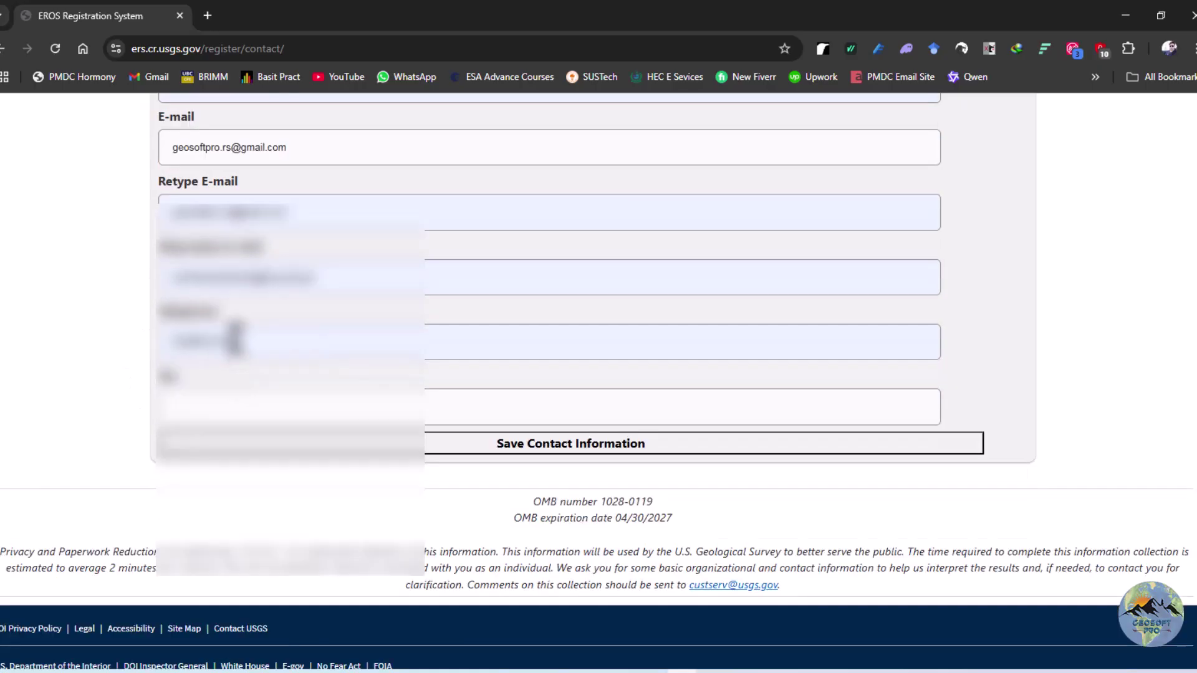
Enter the telephone number and save the contact information
click(234, 339)
text(+9234567)
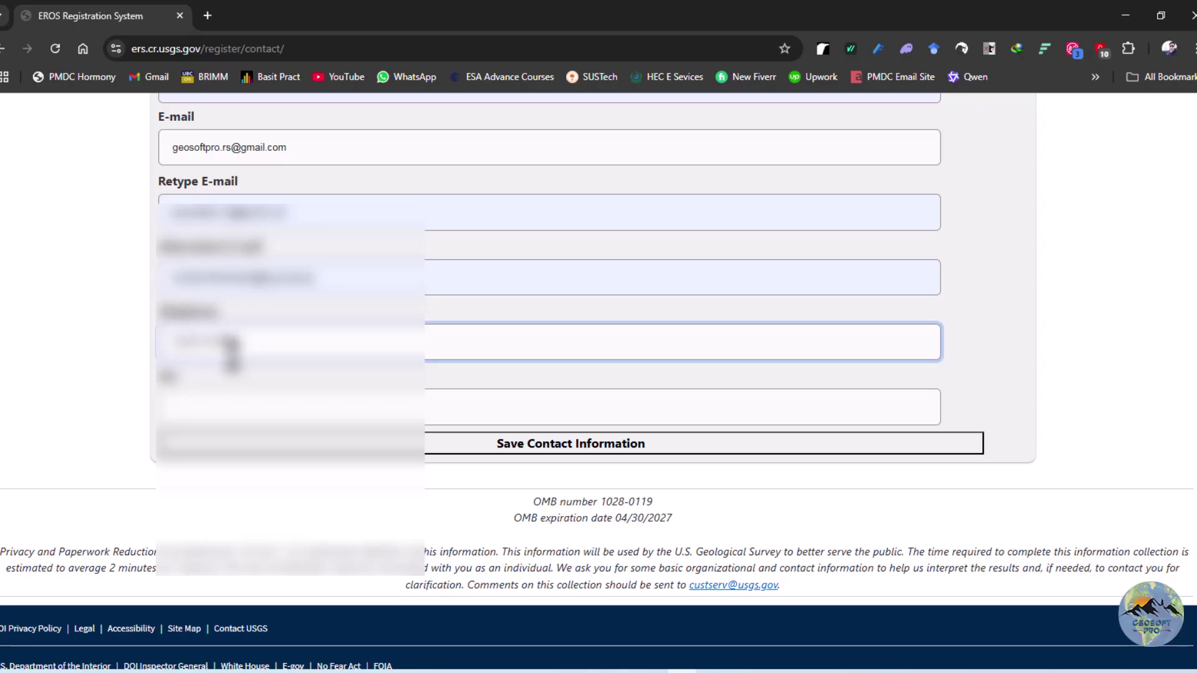
click(248, 408)
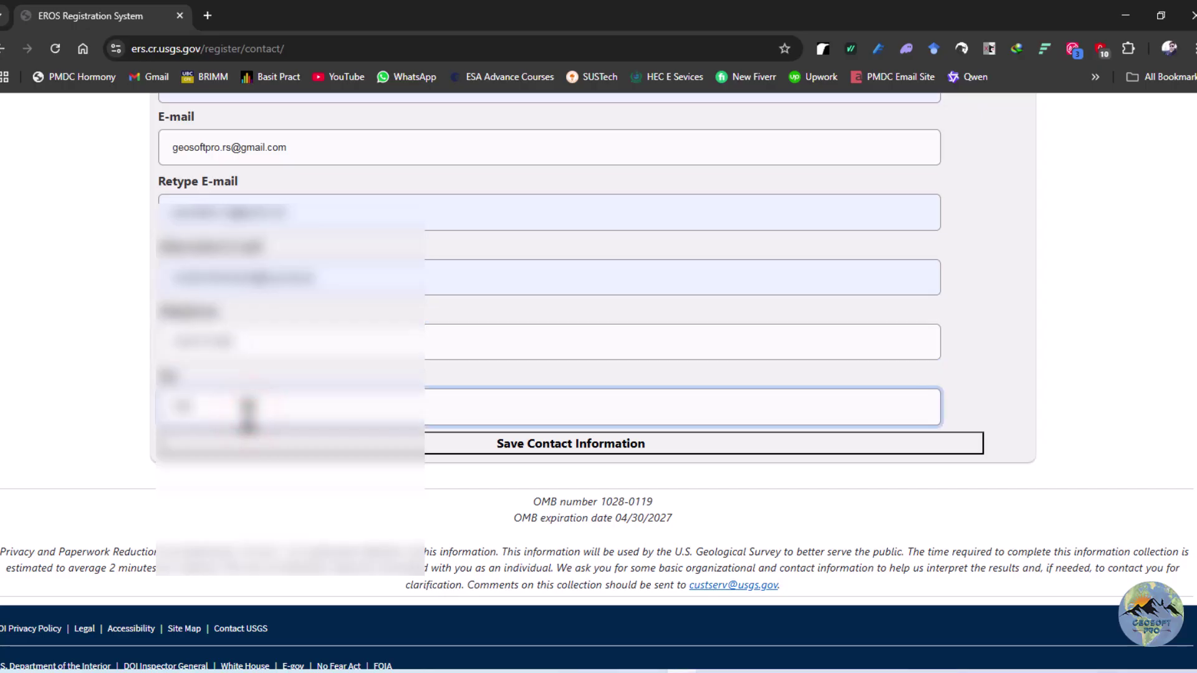
click(432, 447)
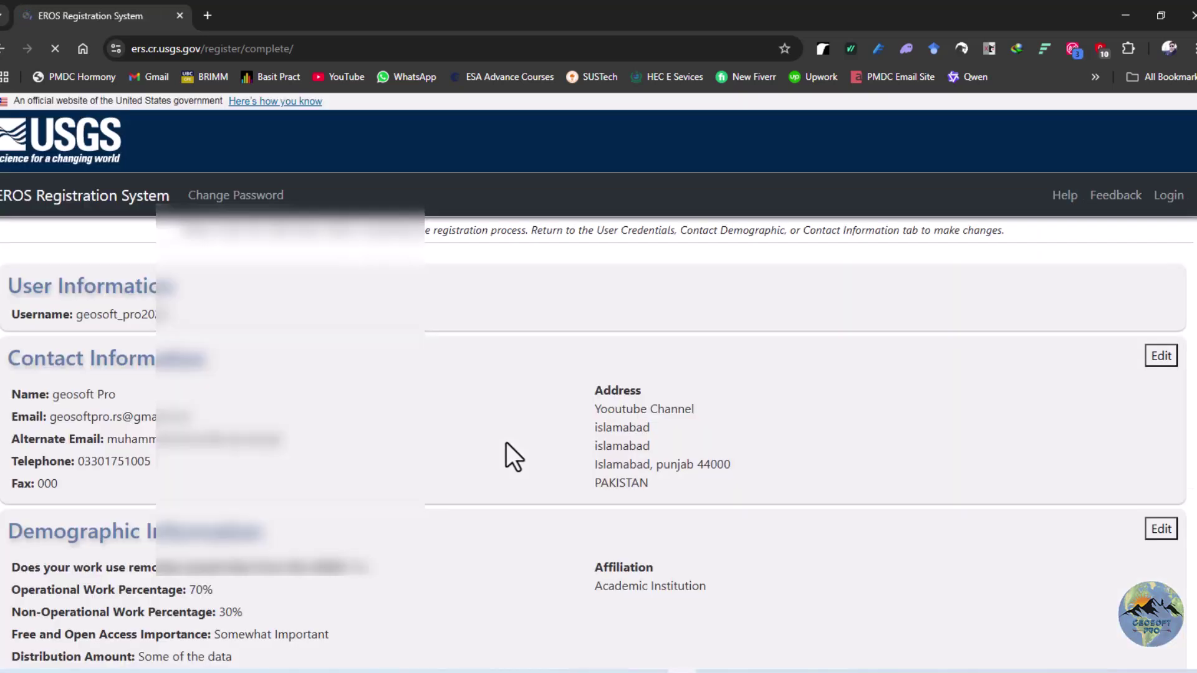
Review the user, contact and demographic summary, then submit the registration
scroll(487, 425, down, 1)
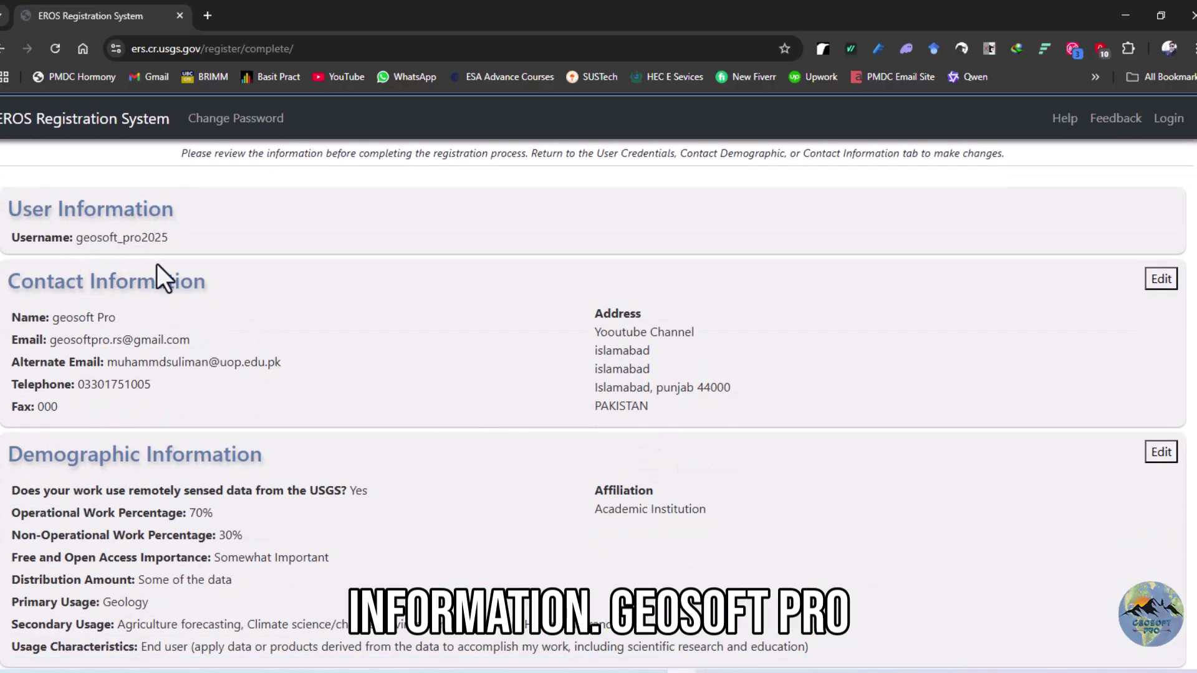
scroll(155, 264, down, 1)
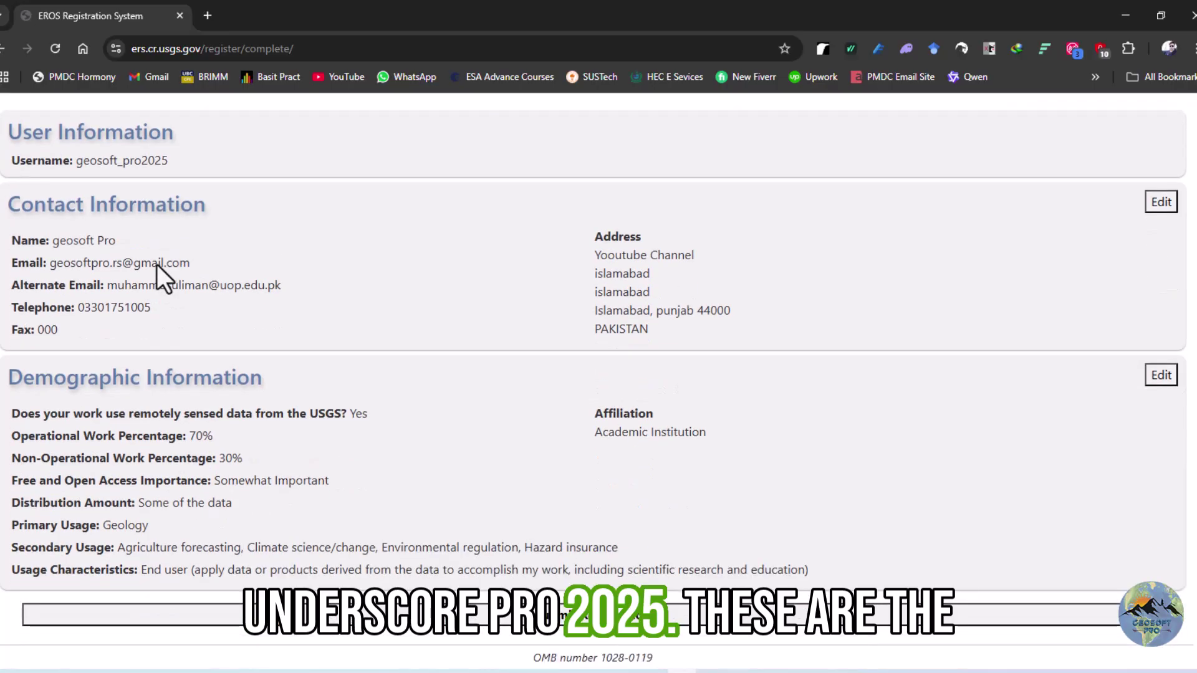
scroll(127, 248, down, 1)
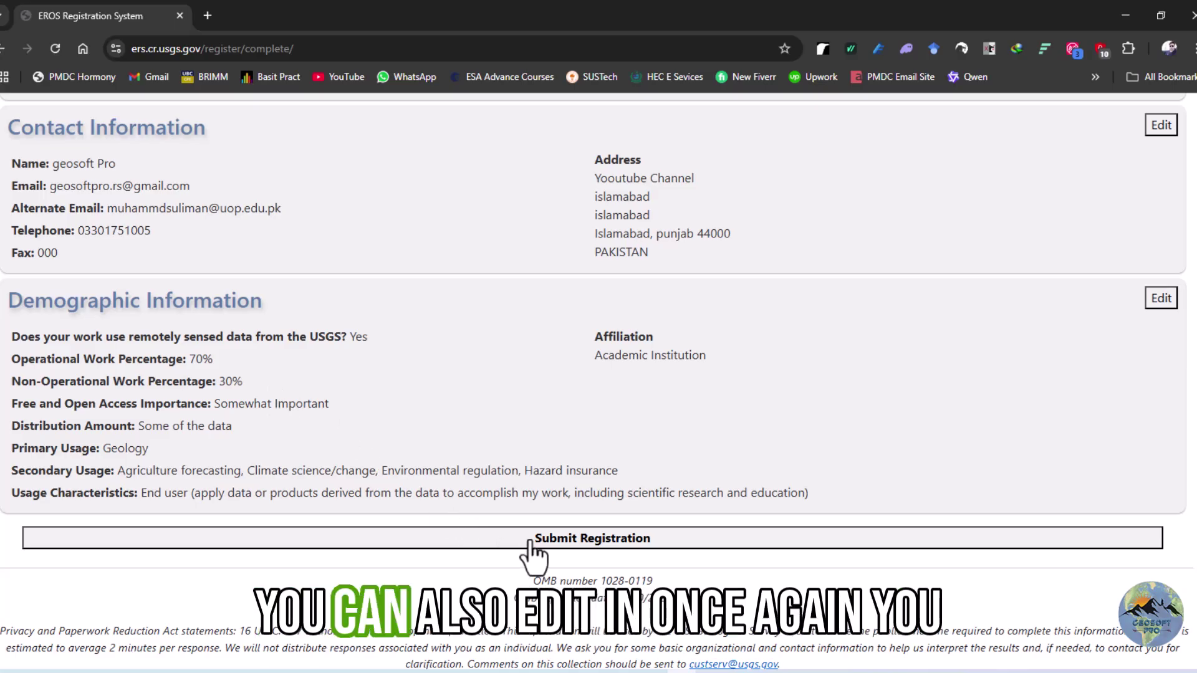
scroll(1153, 192, up, 3)
scroll(1140, 235, down, 2)
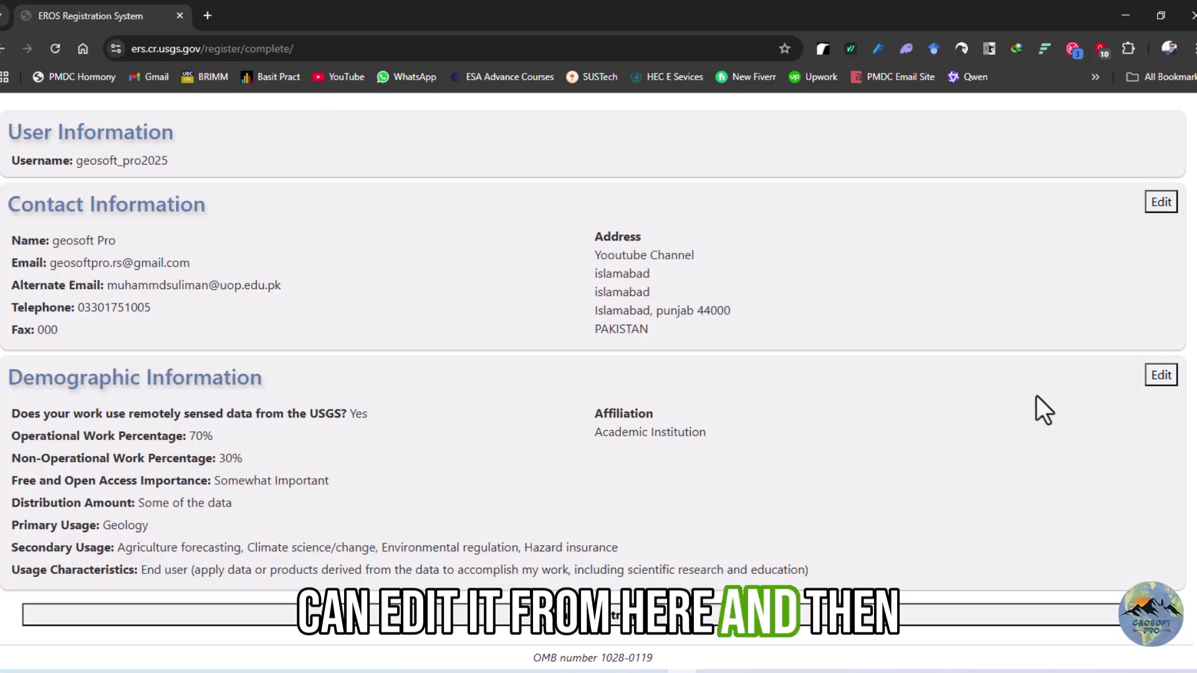
scroll(1037, 409, down, 3)
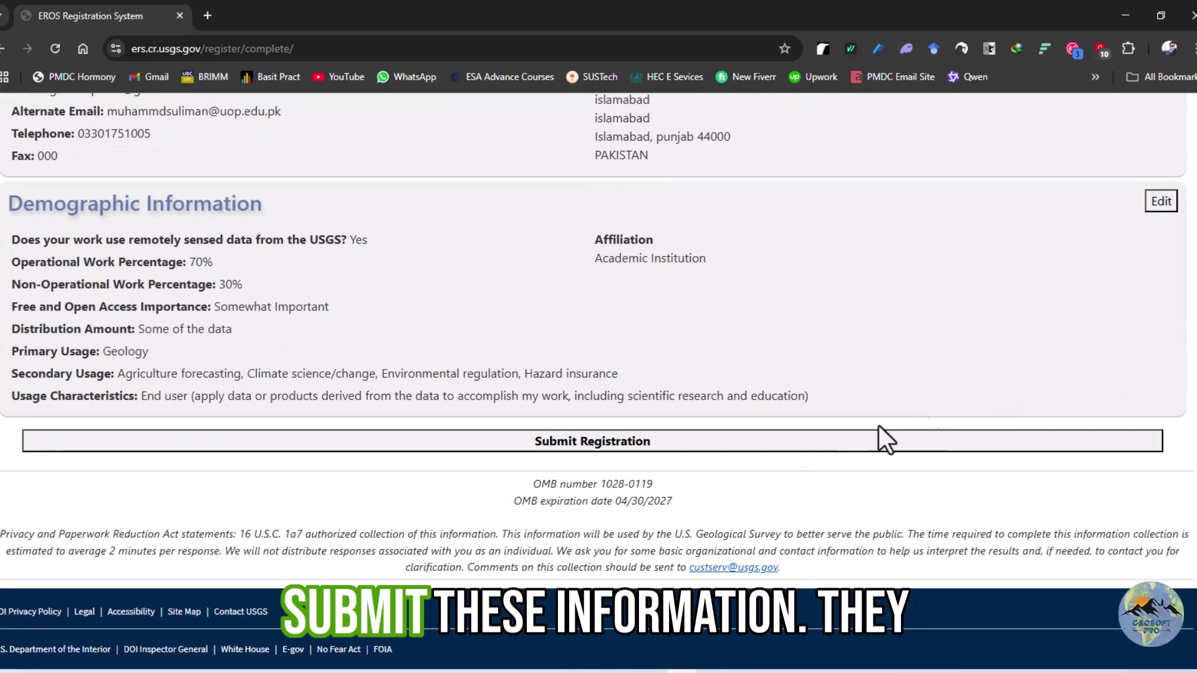
click(614, 442)
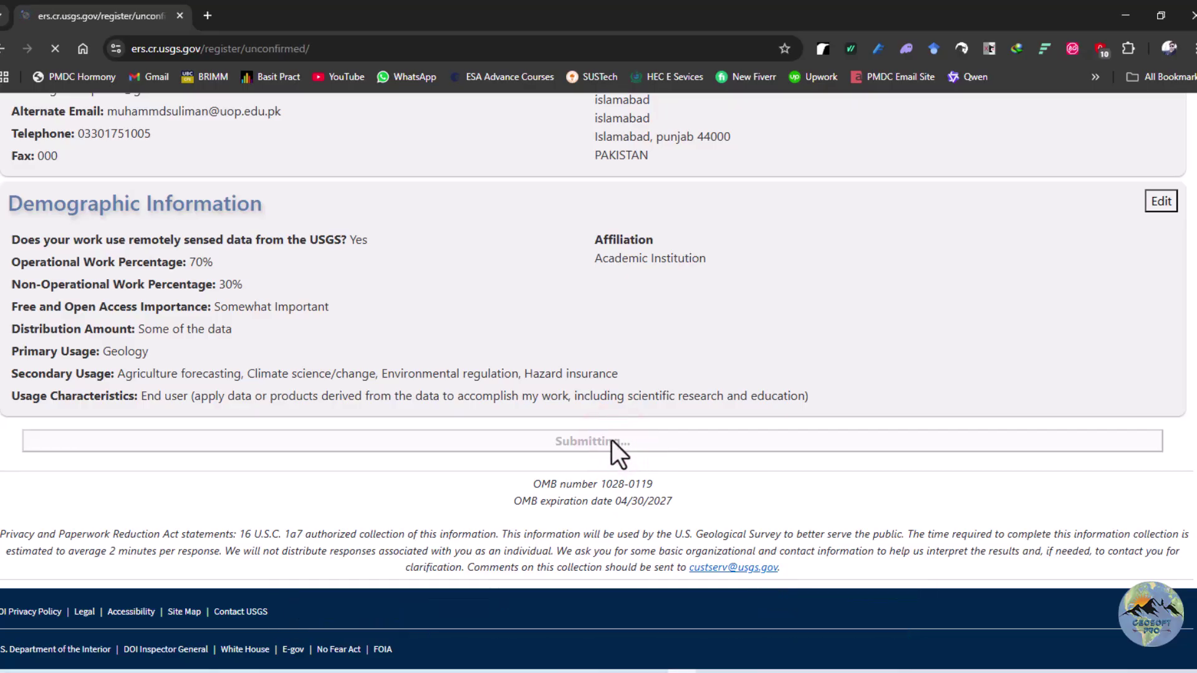
Highlight the note that the emailed confirmation link stays valid for five days, then clear the highlight
scroll(575, 437, down, 1)
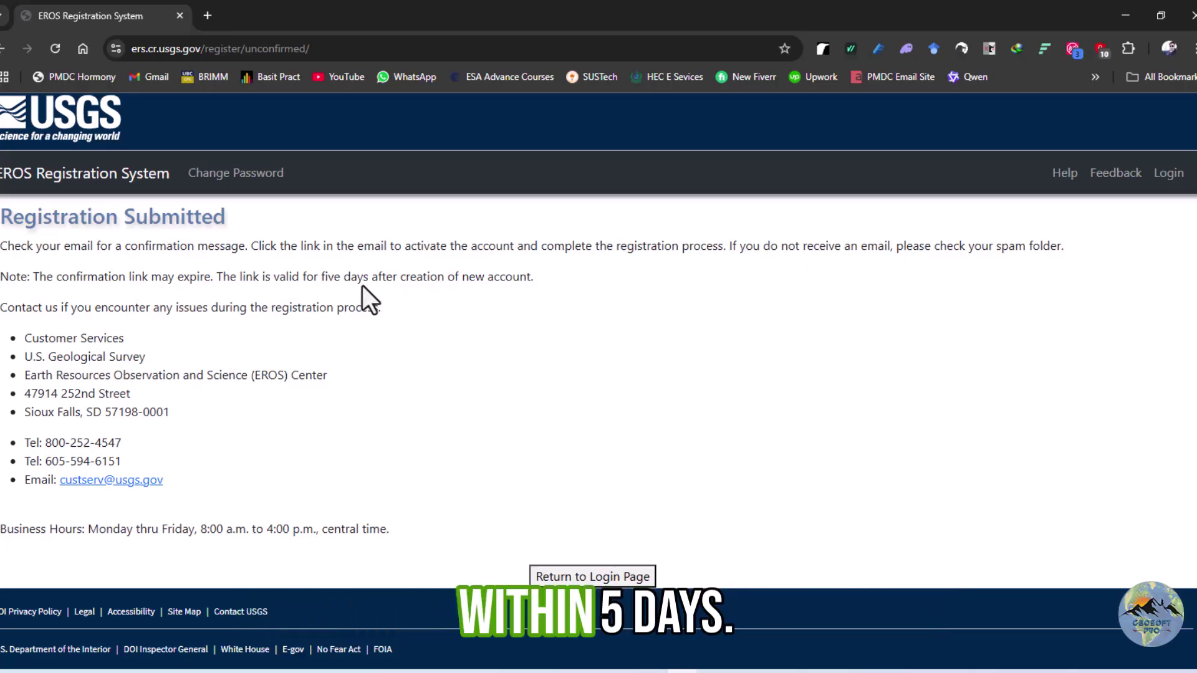
click(319, 276)
drag(319, 276, 361, 277)
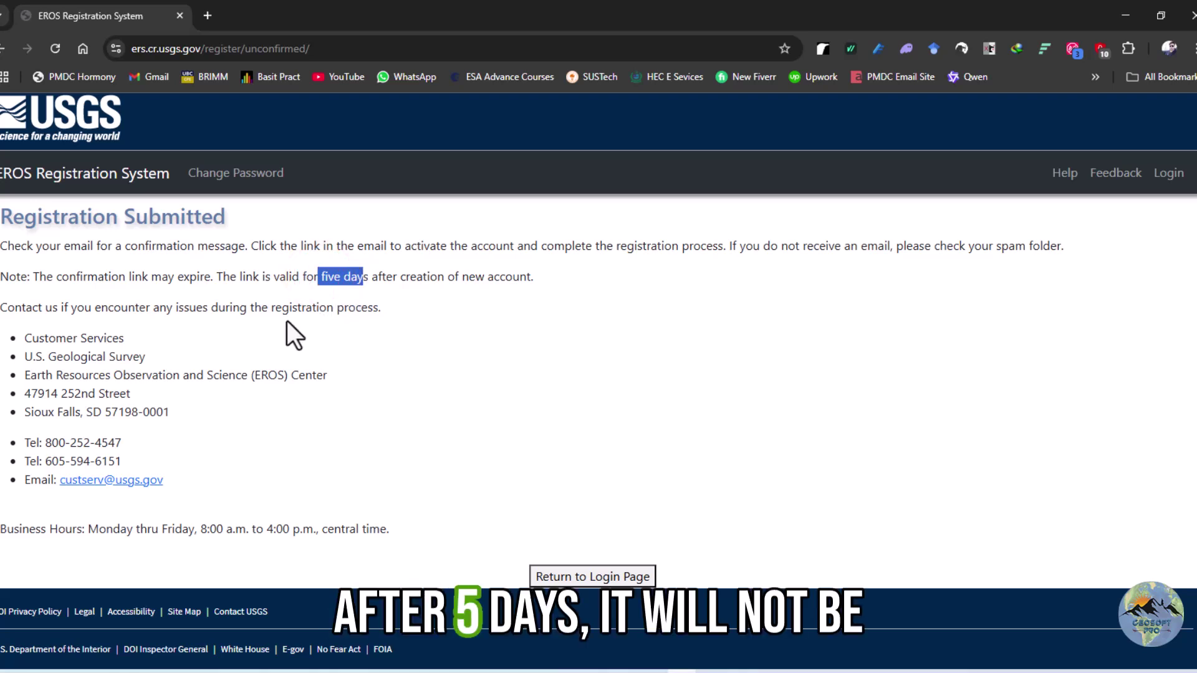
click(338, 305)
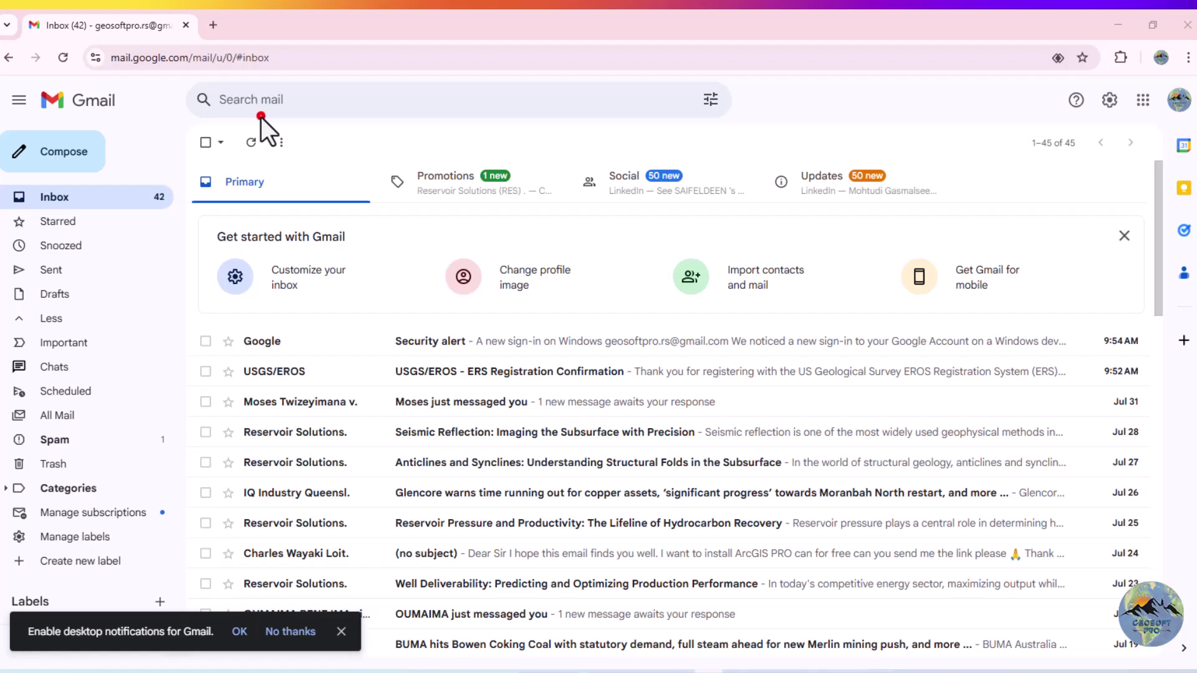
Open the USGS/EROS - ERS Registration Confirmation email in Gmail and follow its confirmation link
click(261, 116)
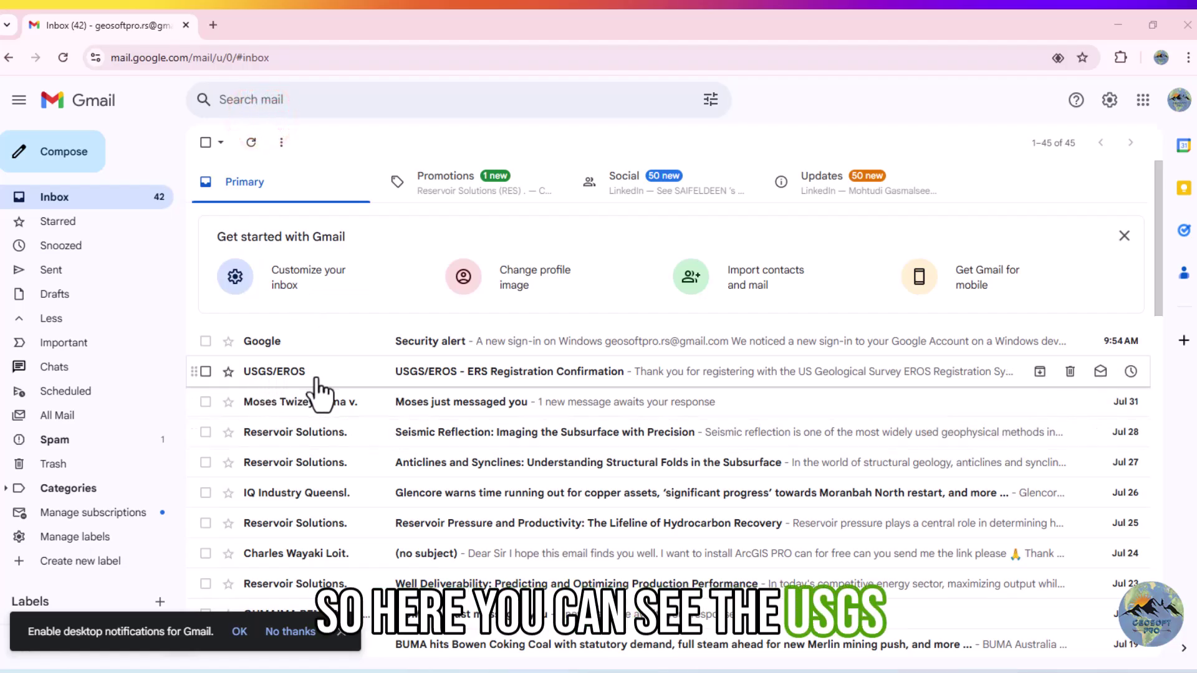
click(552, 373)
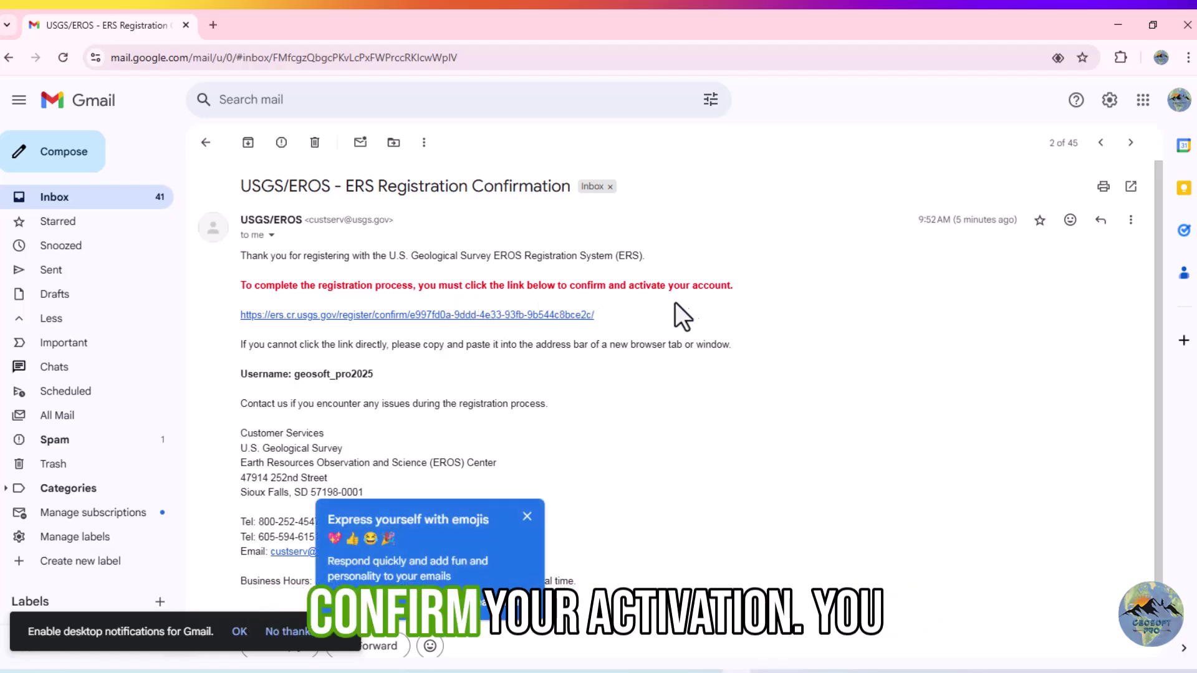
click(493, 316)
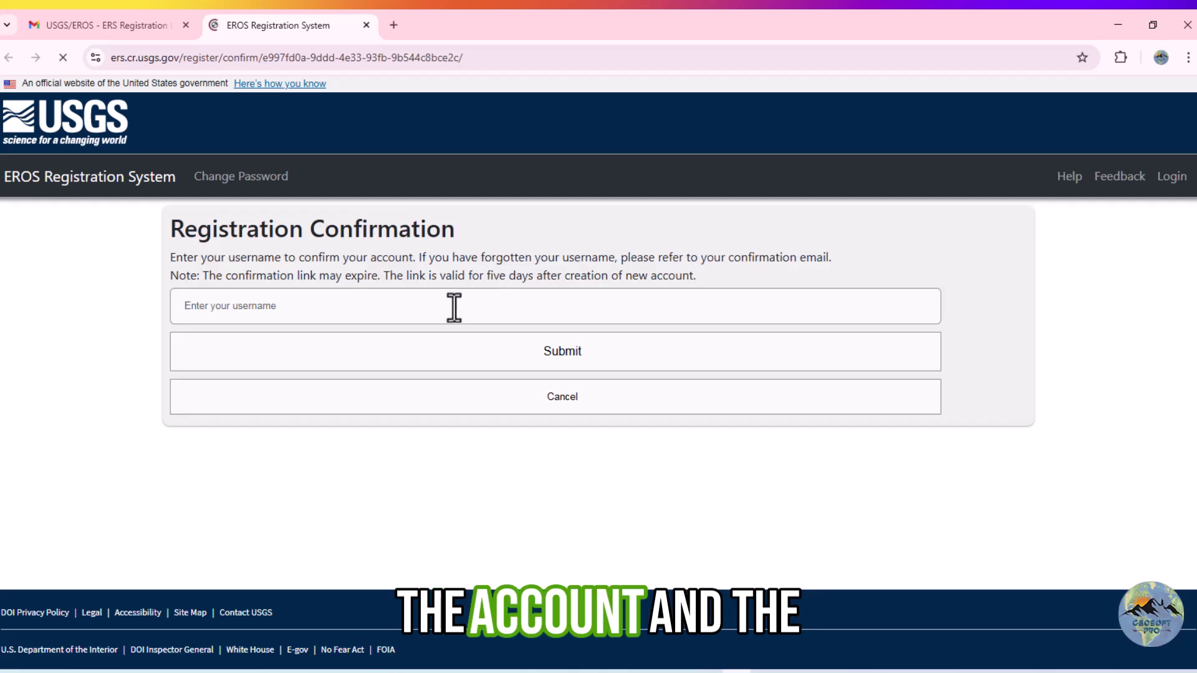
Confirm the new account by entering its username on the confirmation page
click(361, 317)
click(371, 304)
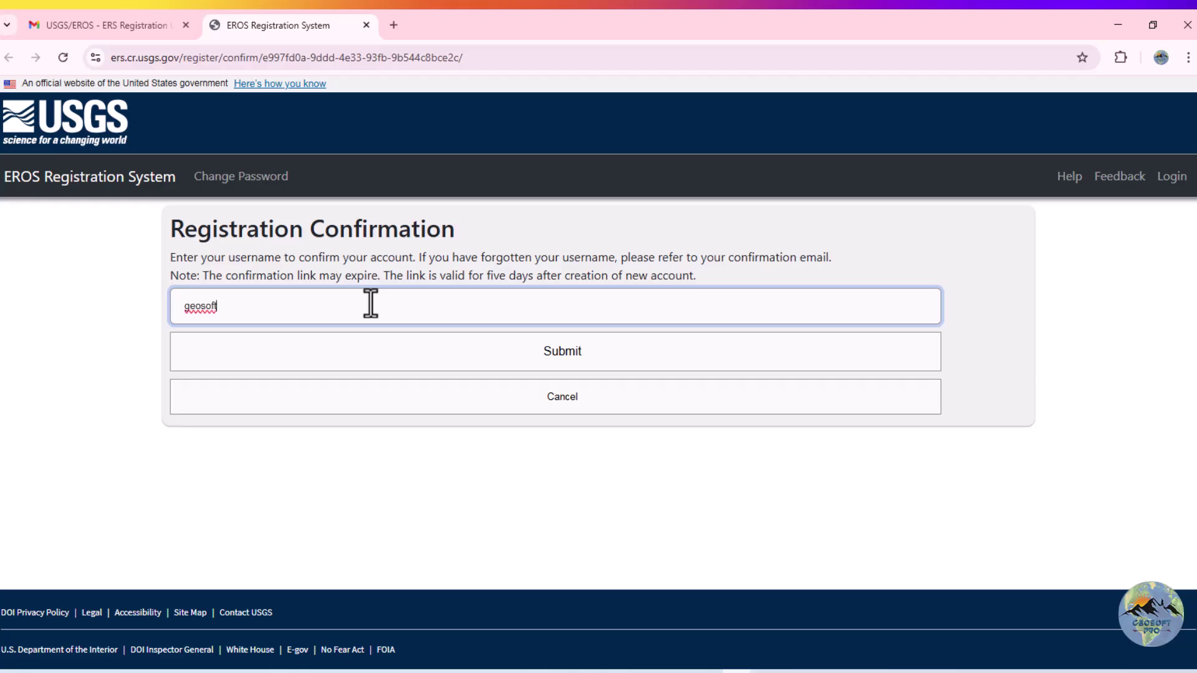
text(geosoft_pro2025)
click(519, 357)
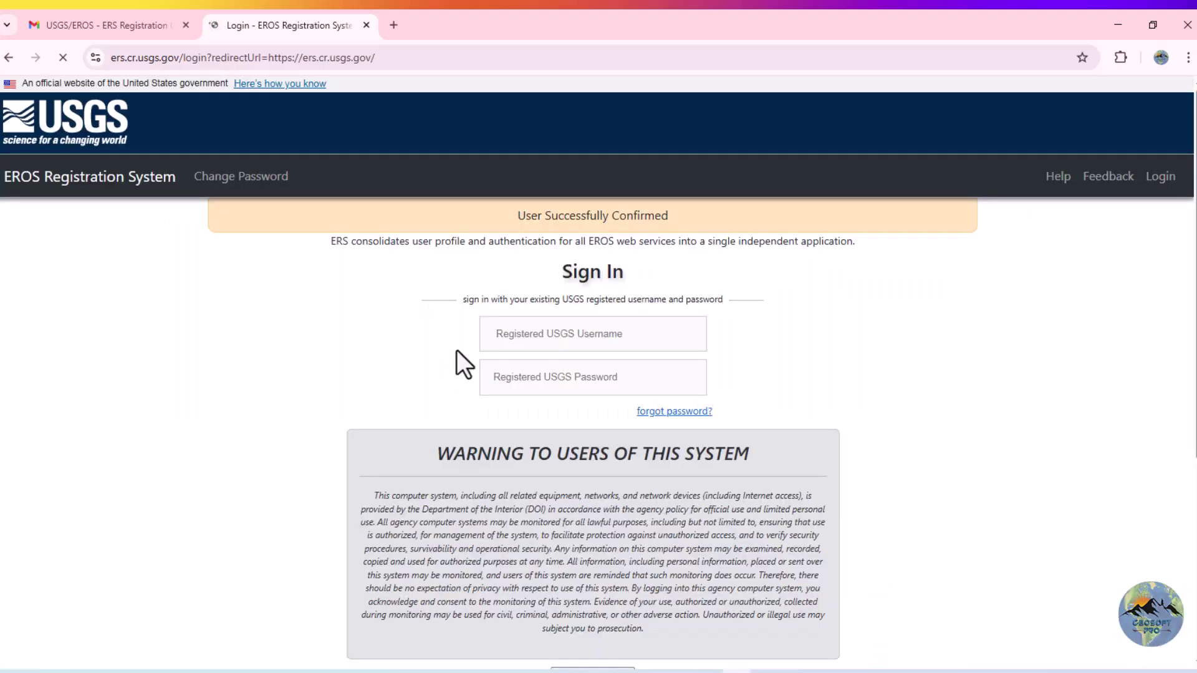
Sign in to the EROS Registration System with the new username and password
scroll(579, 324, down, 3)
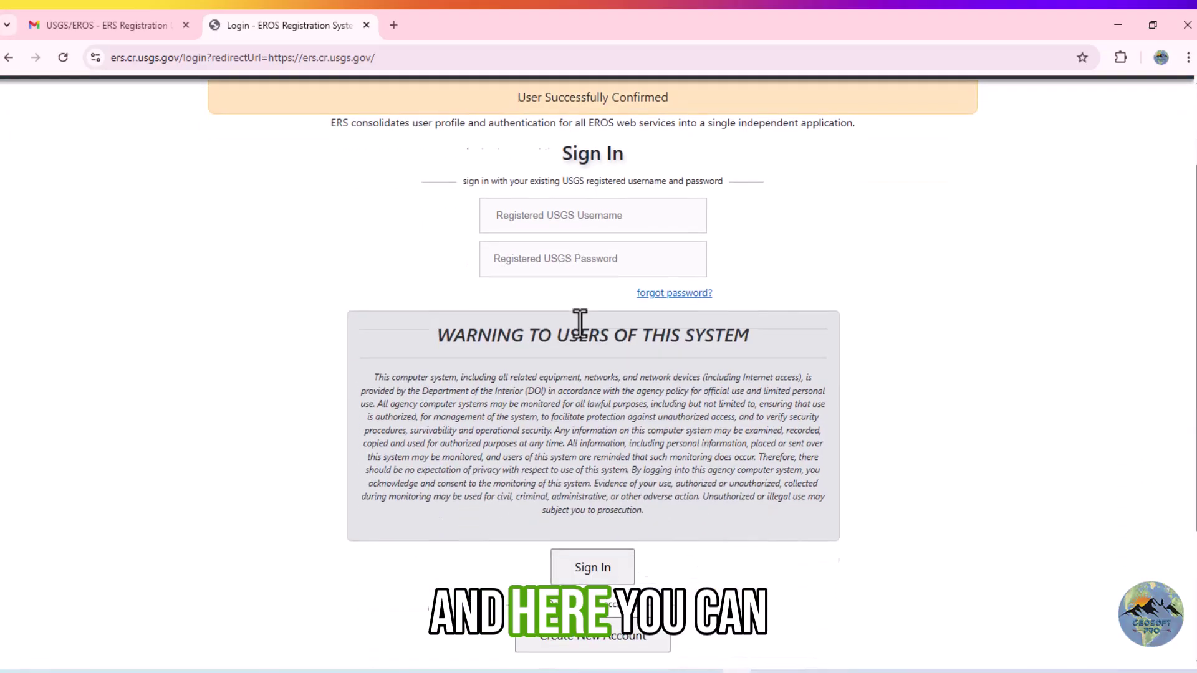
scroll(578, 321, up, 2)
click(592, 250)
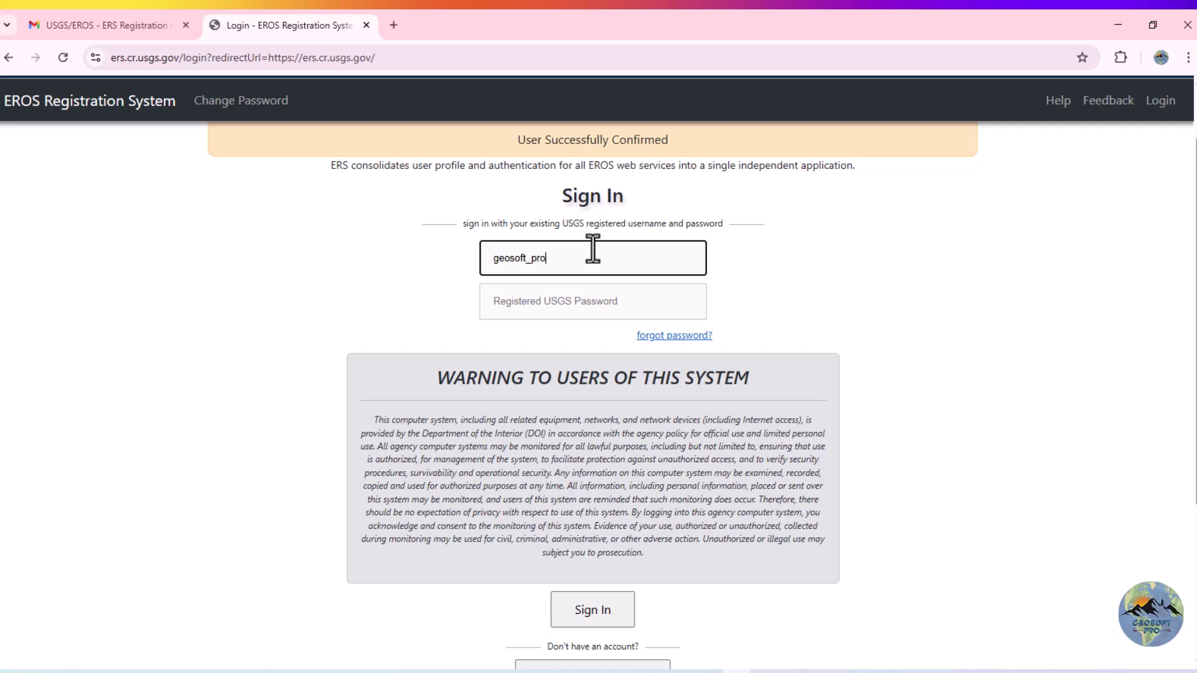
text(2025)
click(597, 298)
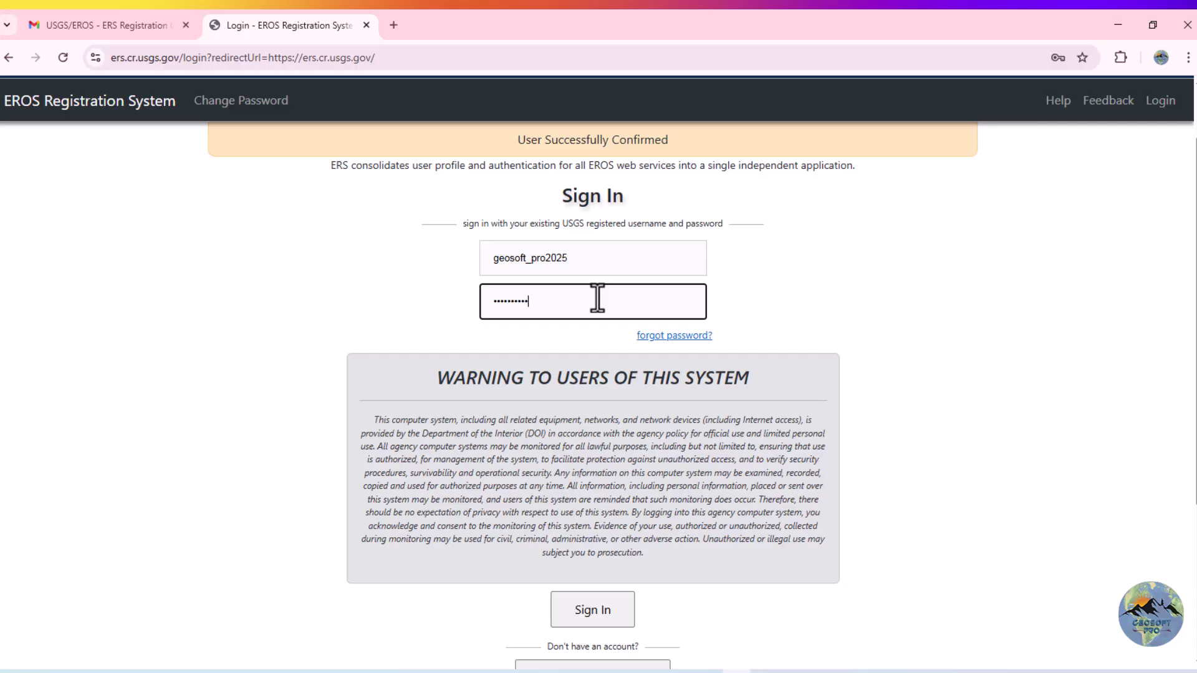
click(598, 608)
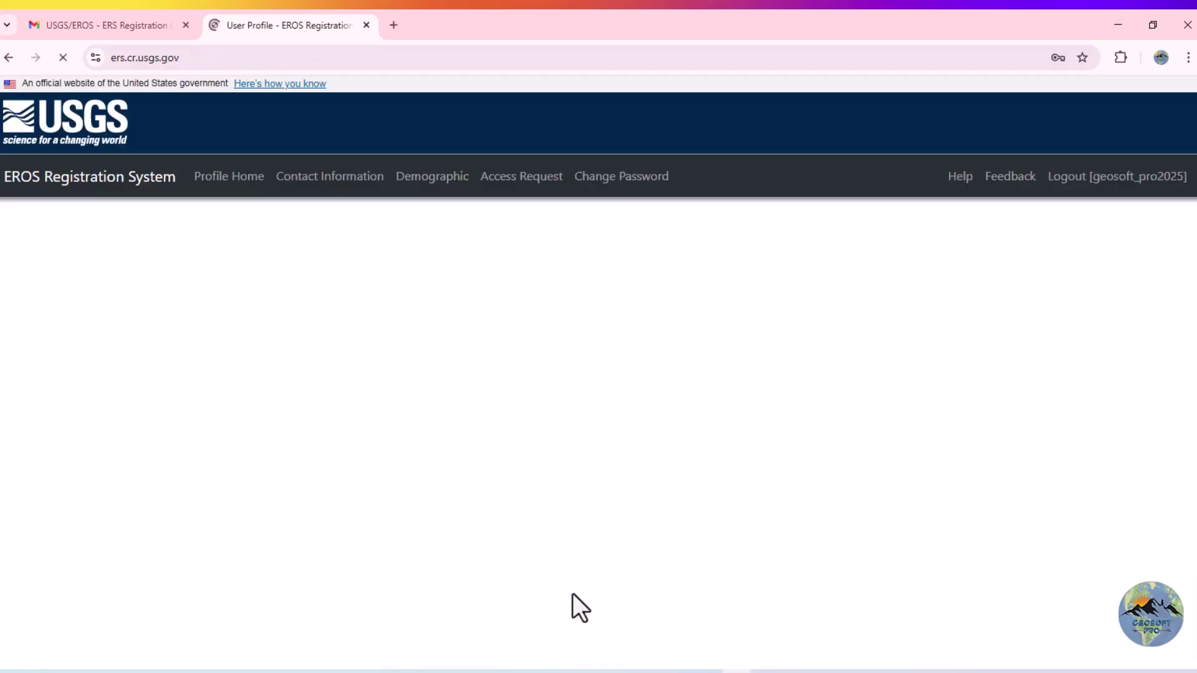
Save the login in Chrome, review the User Profile page, and start the EarthExplorer login
scroll(473, 347, down, 1)
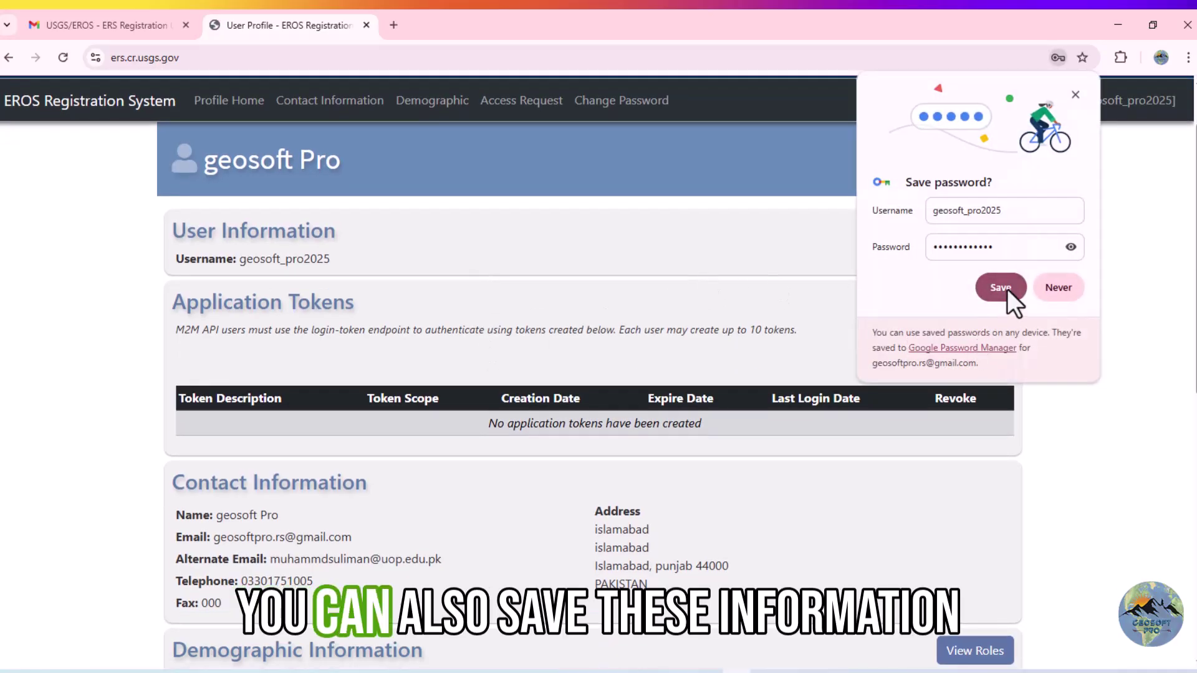
click(1003, 288)
scroll(566, 349, down, 3)
scroll(566, 344, down, 5)
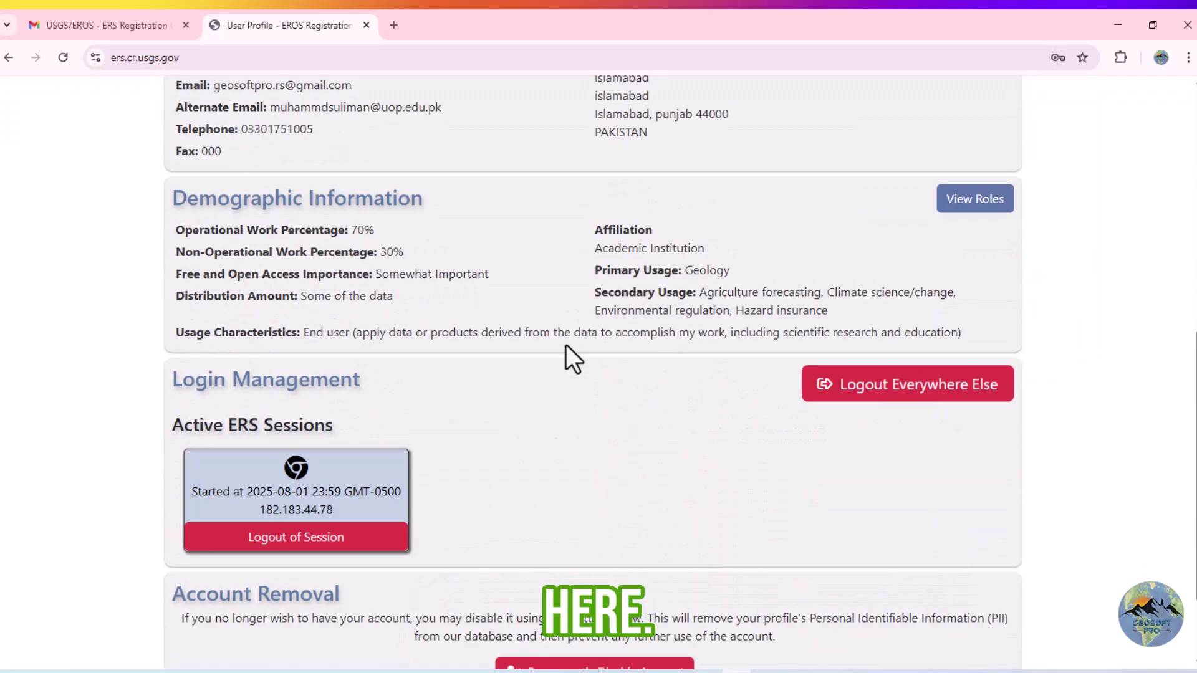
scroll(565, 344, up, 3)
scroll(565, 344, up, 7)
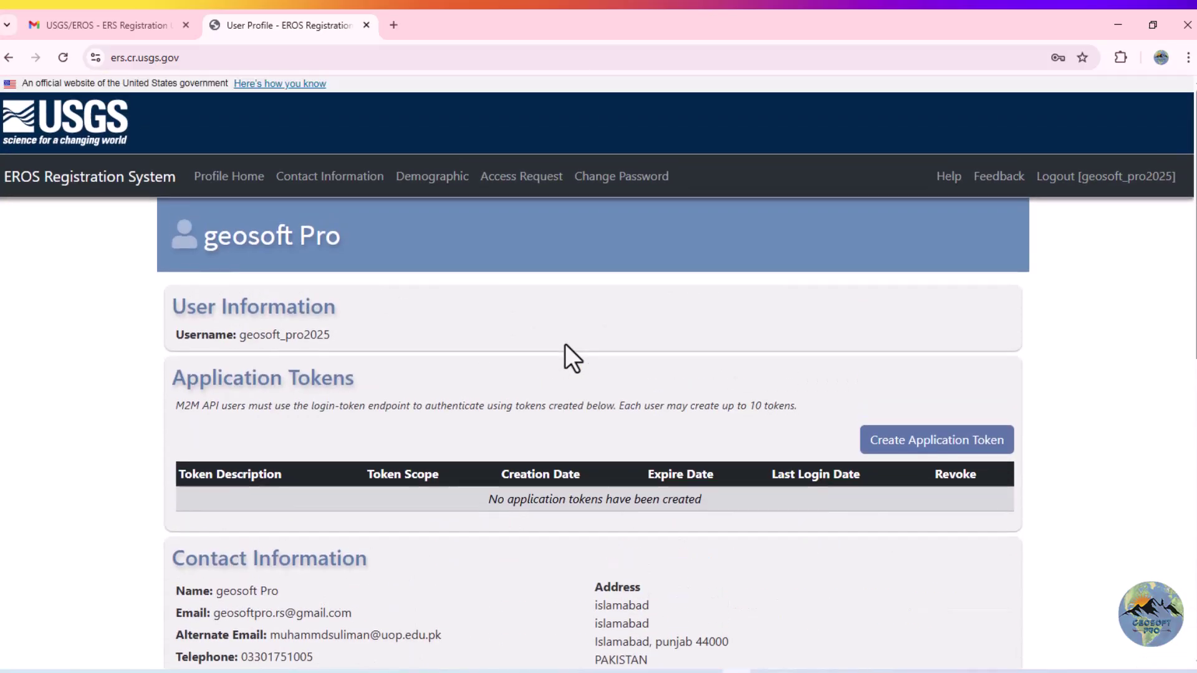
scroll(565, 346, down, 6)
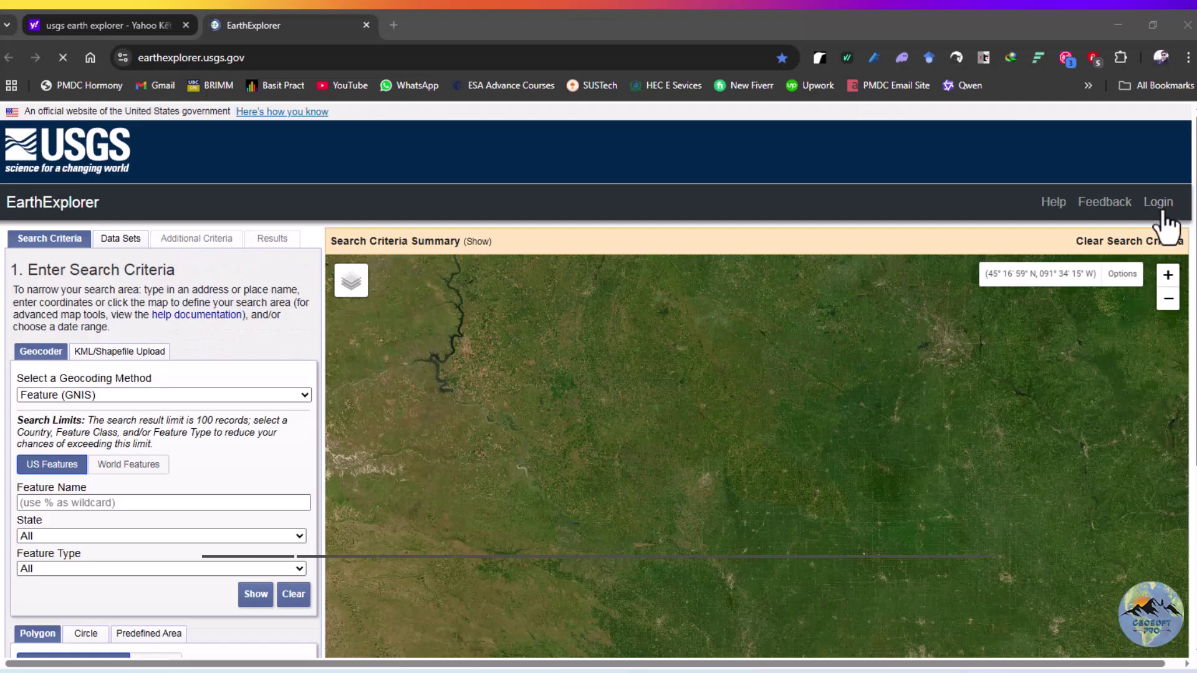
click(1159, 204)
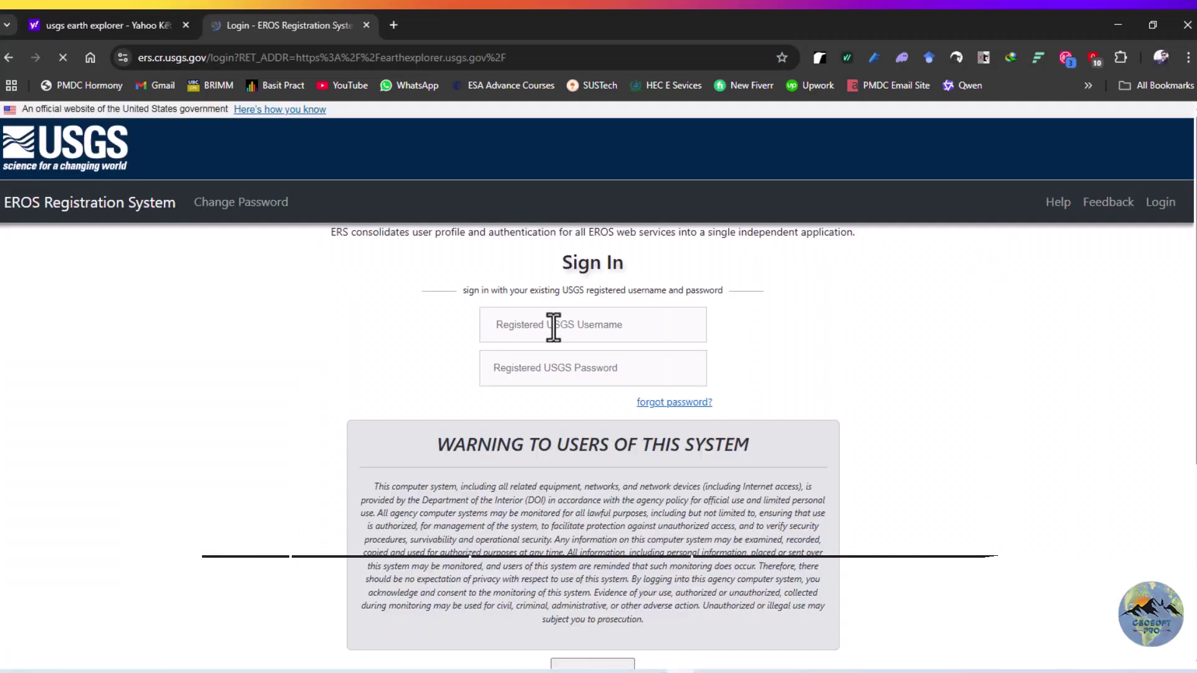
Replace the autofilled username and password with the new account's credentials and sign in
click(554, 325)
drag(577, 324, 405, 319)
text(geosoft)
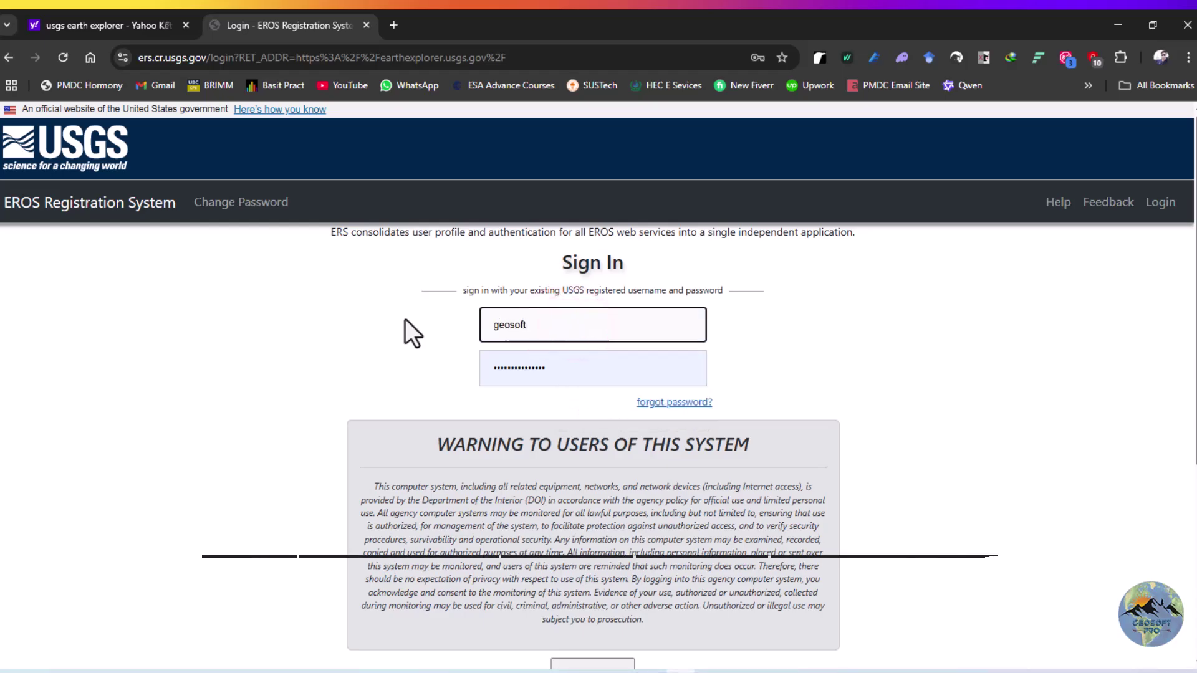
text(_pro2025)
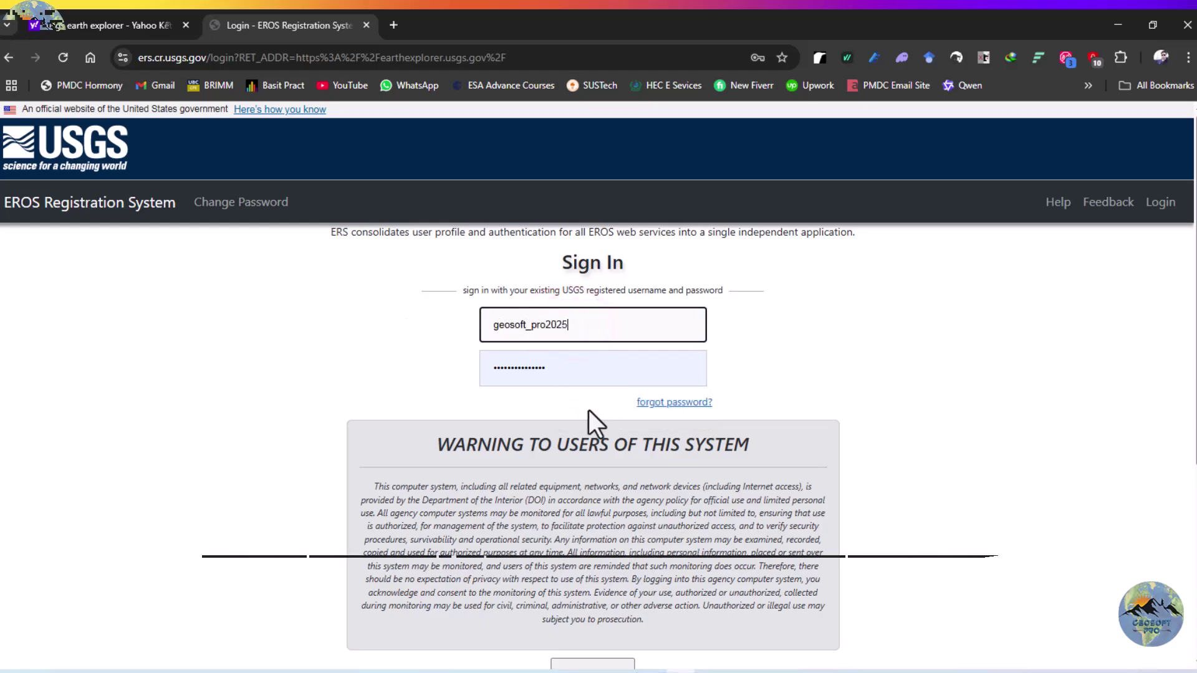
click(581, 366)
key(ctrl+a)
key(BackSpace)
text(****)
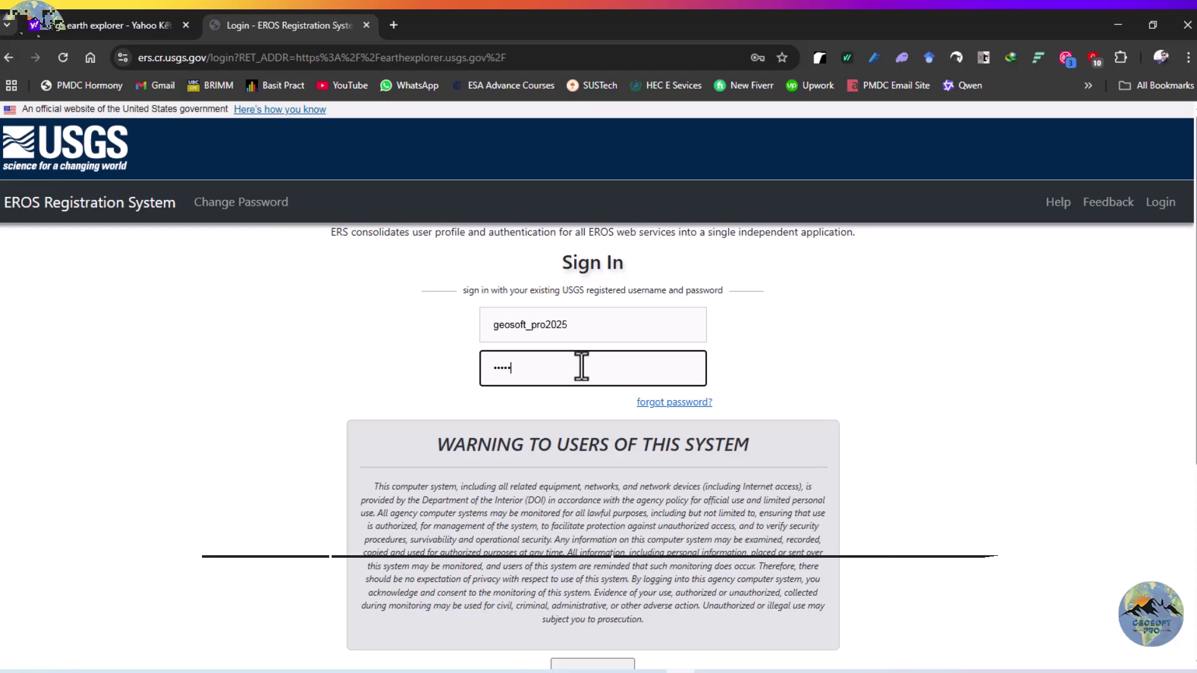
key(ctrl+a)
key(BackSpace)
text(****)
scroll(606, 416, down, 1)
click(607, 591)
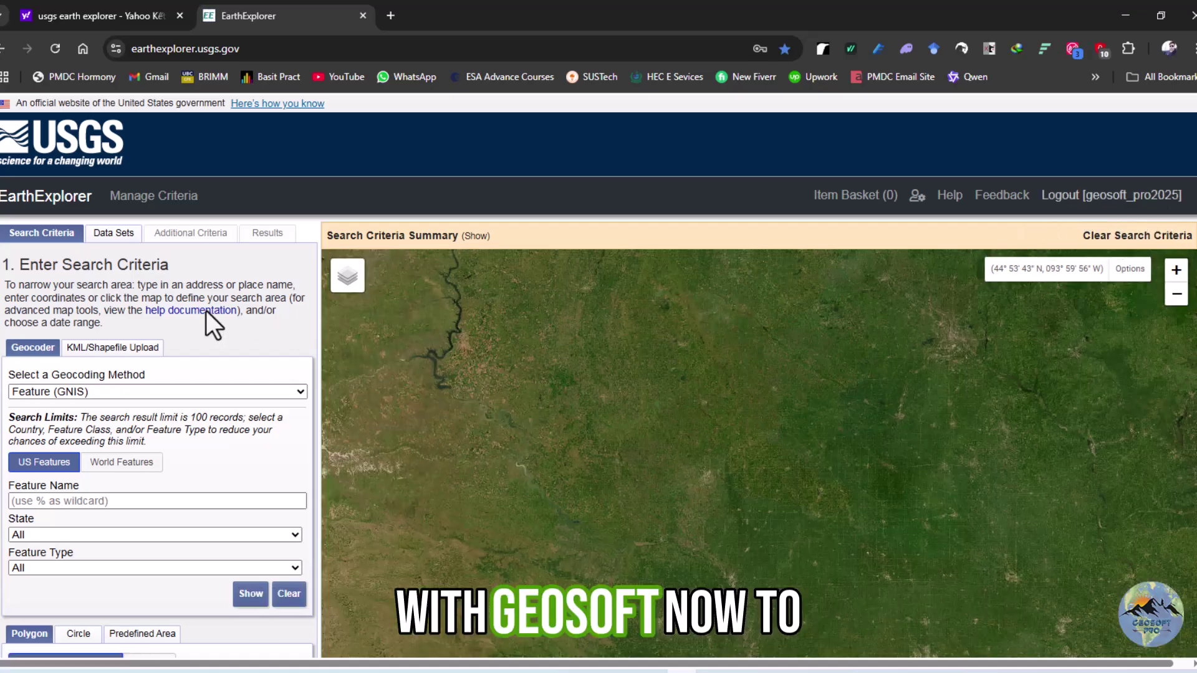
Zoom out and pan the world map across toward Arabia and India
scroll(134, 312, down, 1)
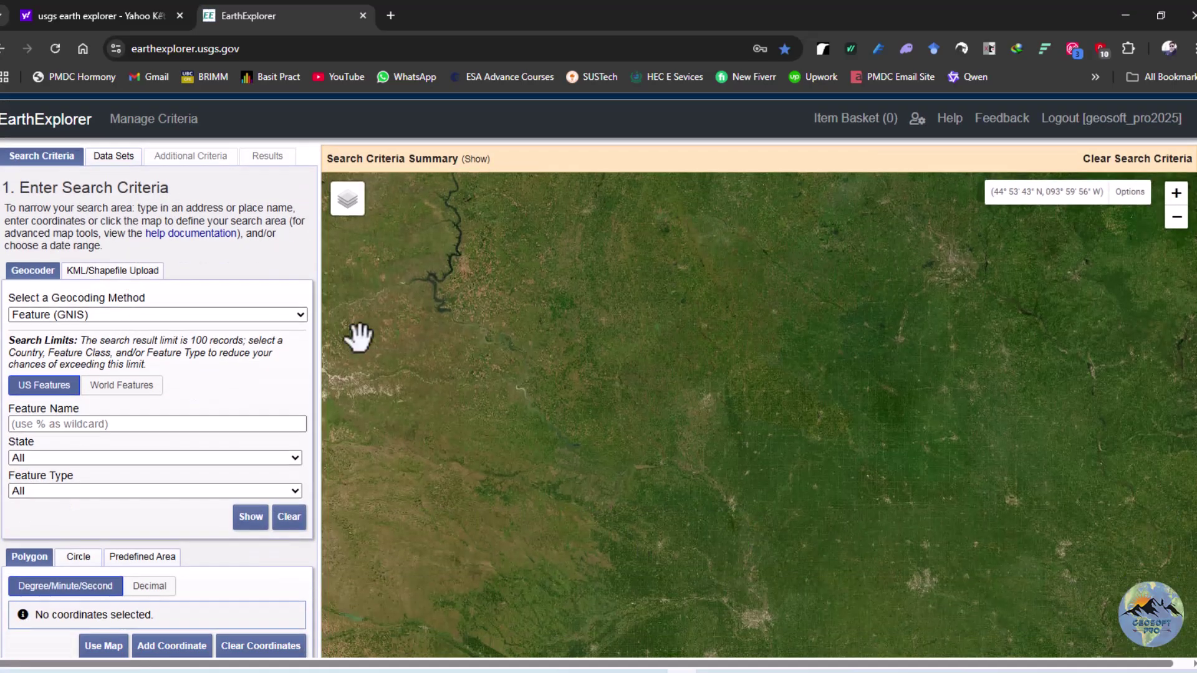
scroll(448, 379, down, 3)
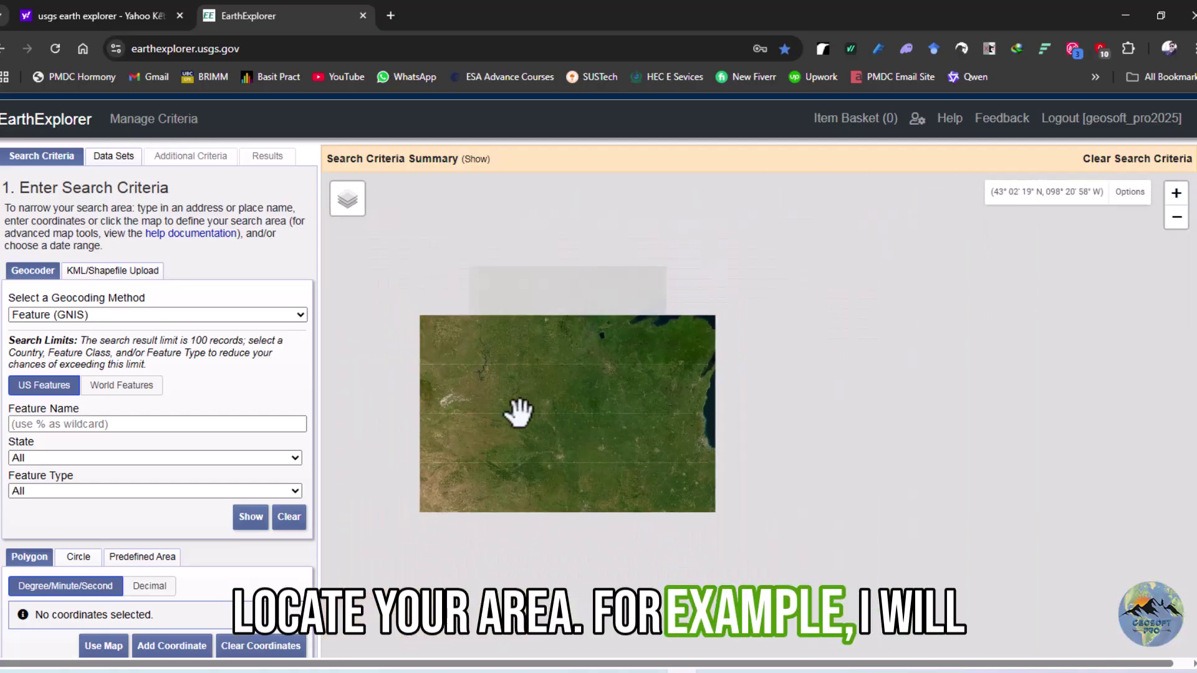
scroll(519, 411, down, 2)
scroll(613, 403, down, 1)
drag(832, 411, 511, 342)
drag(807, 415, 686, 399)
scroll(814, 395, up, 2)
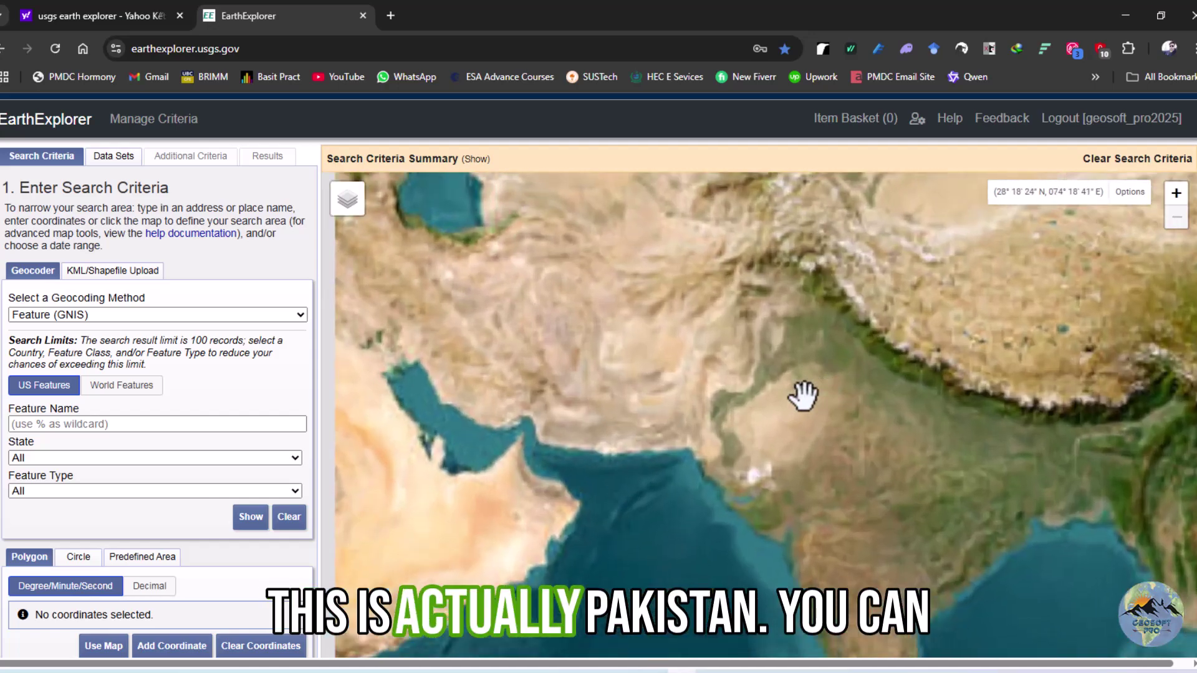
scroll(761, 394, down, 2)
mouse_move(767, 383)
mouse_down()
mouse_move(705, 436)
mouse_move(729, 374)
mouse_up()
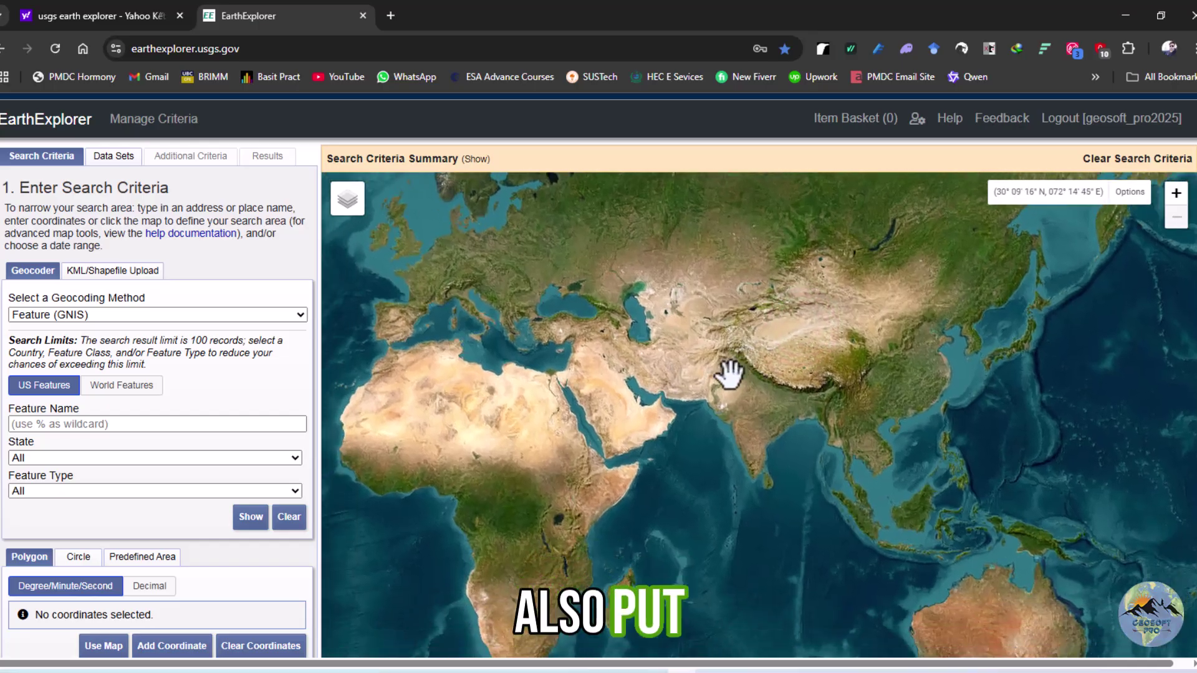
Zoom in and centre the map on Pakistan and the western Himalaya
scroll(124, 517, down, 3)
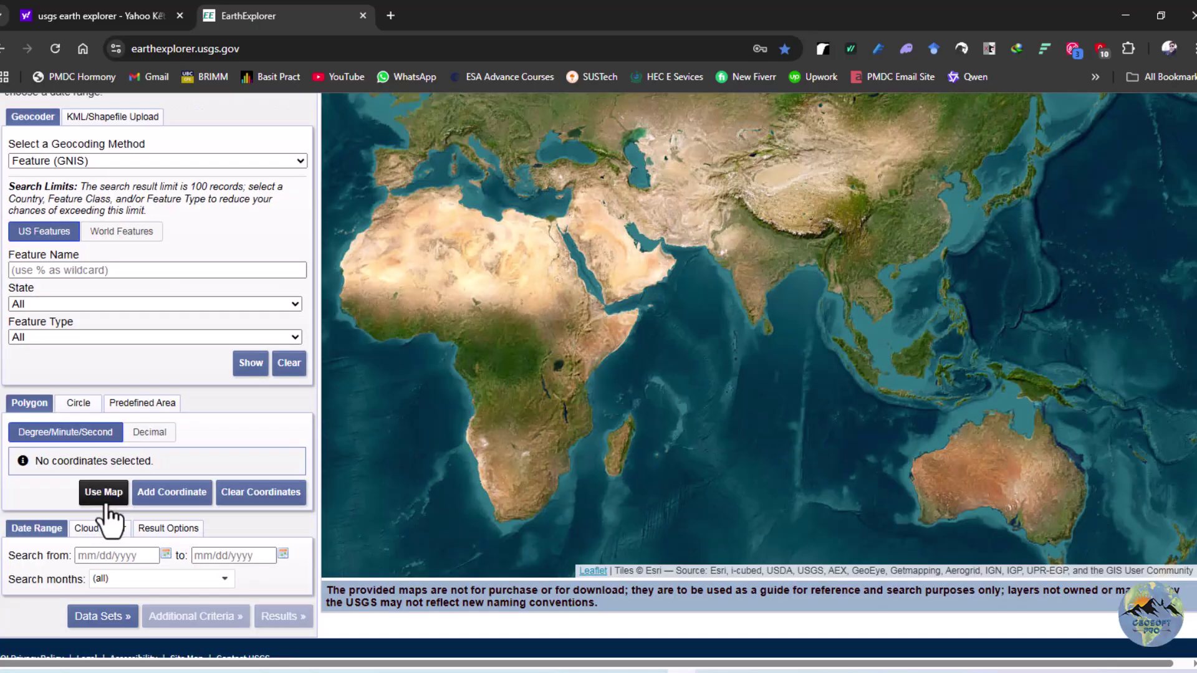
scroll(143, 413, up, 5)
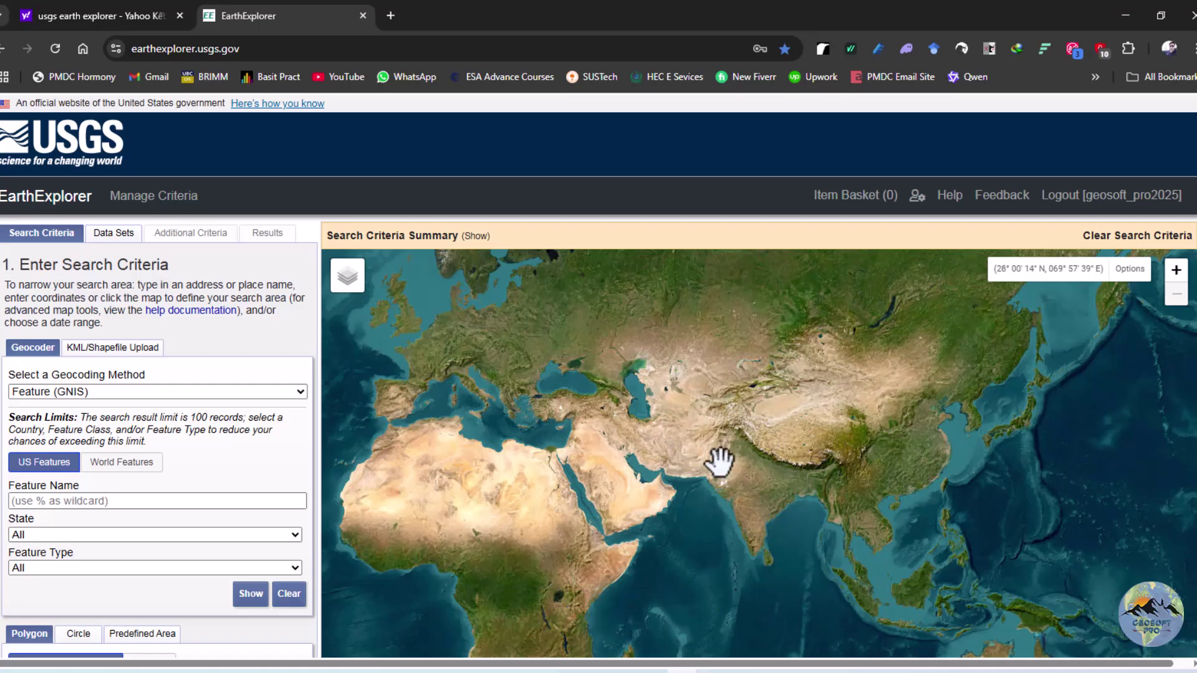
scroll(720, 461, up, 2)
drag(716, 395, 726, 461)
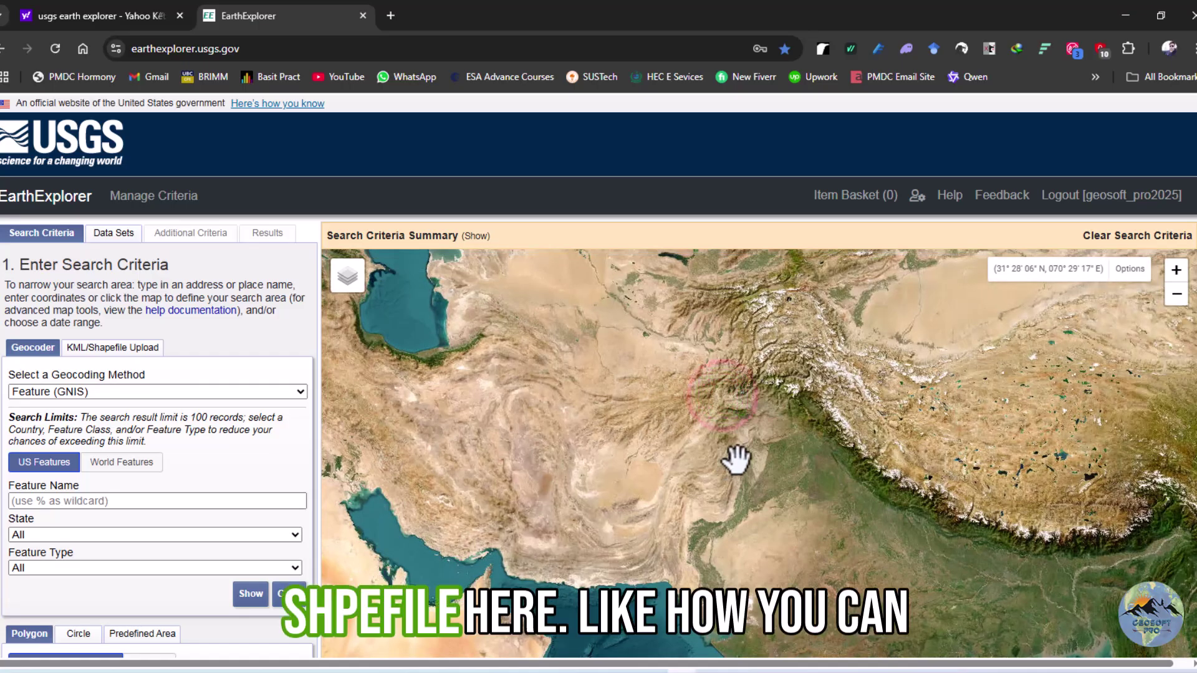
scroll(736, 459, up, 3)
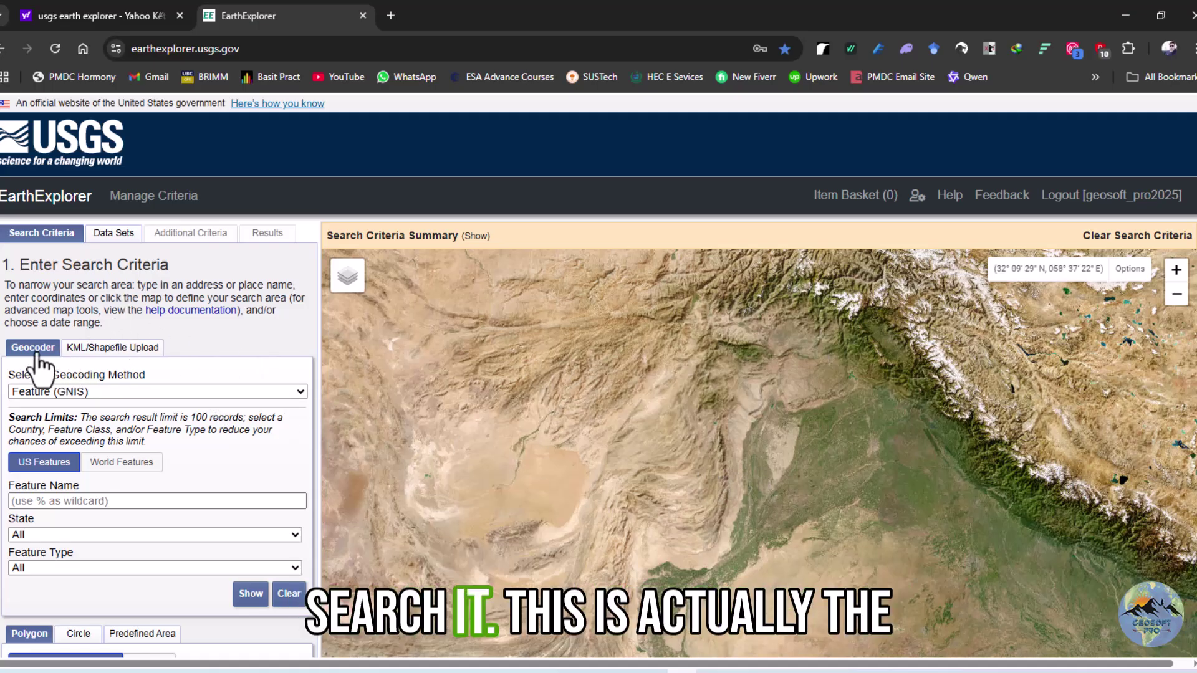
scroll(40, 349, down, 2)
scroll(49, 324, down, 3)
scroll(78, 374, up, 4)
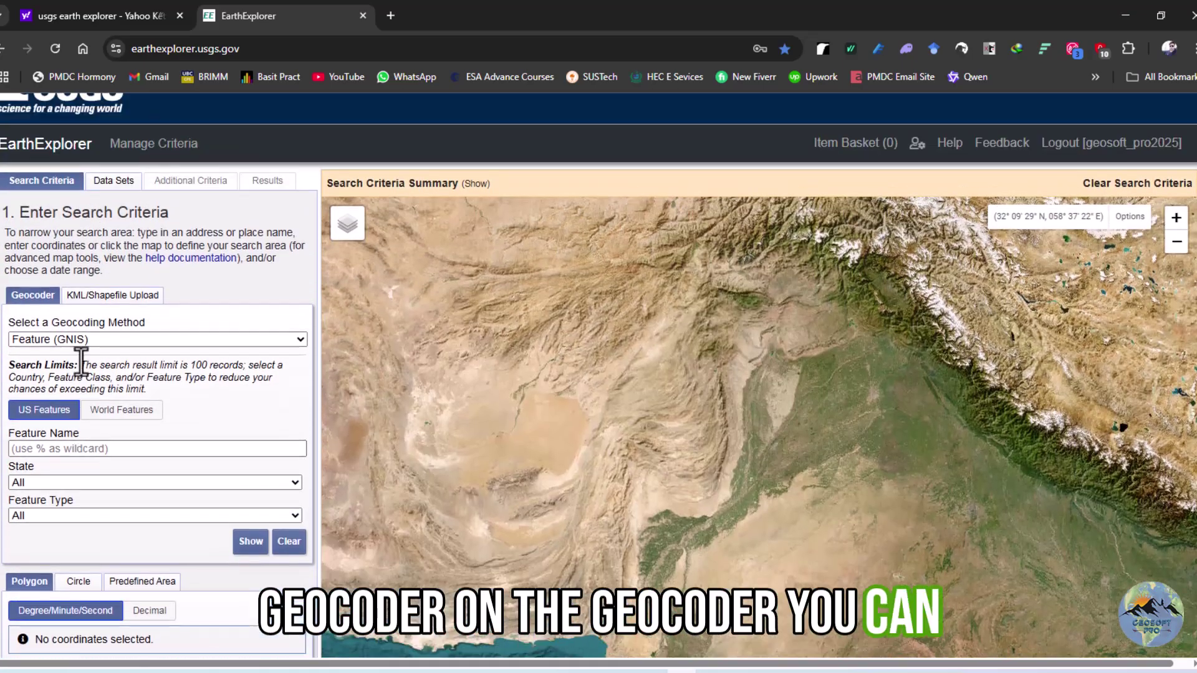
Place five vertices over Pakistan to outline the polygon search area
click(587, 363)
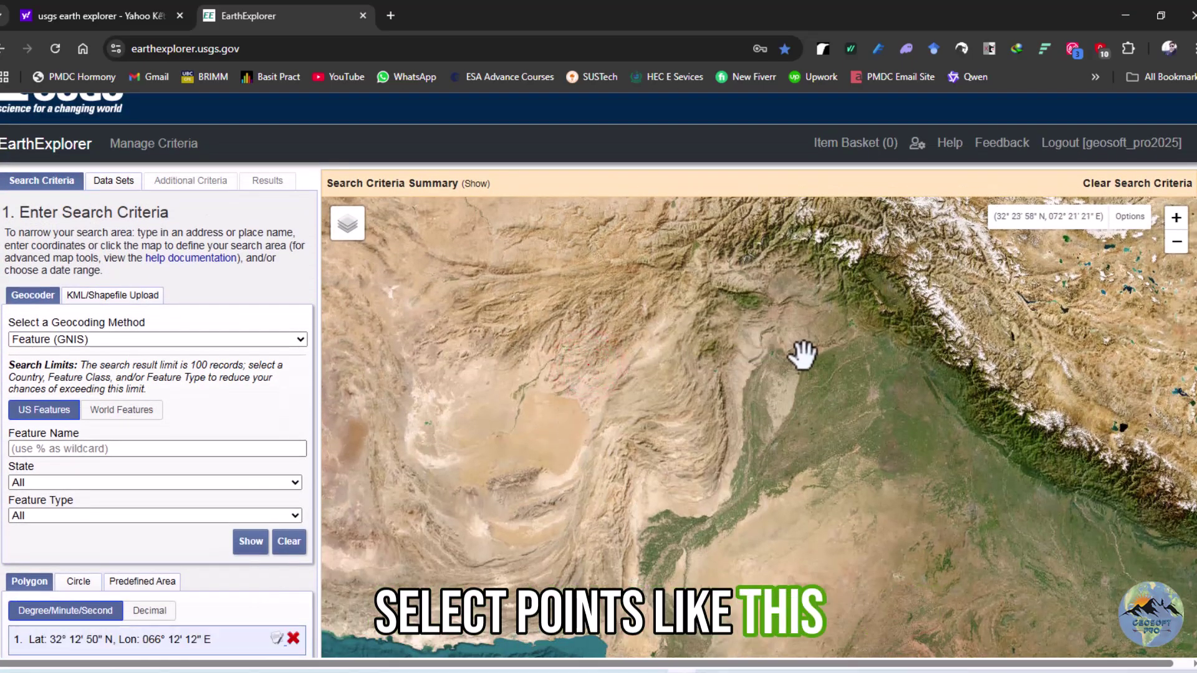
click(802, 356)
click(790, 472)
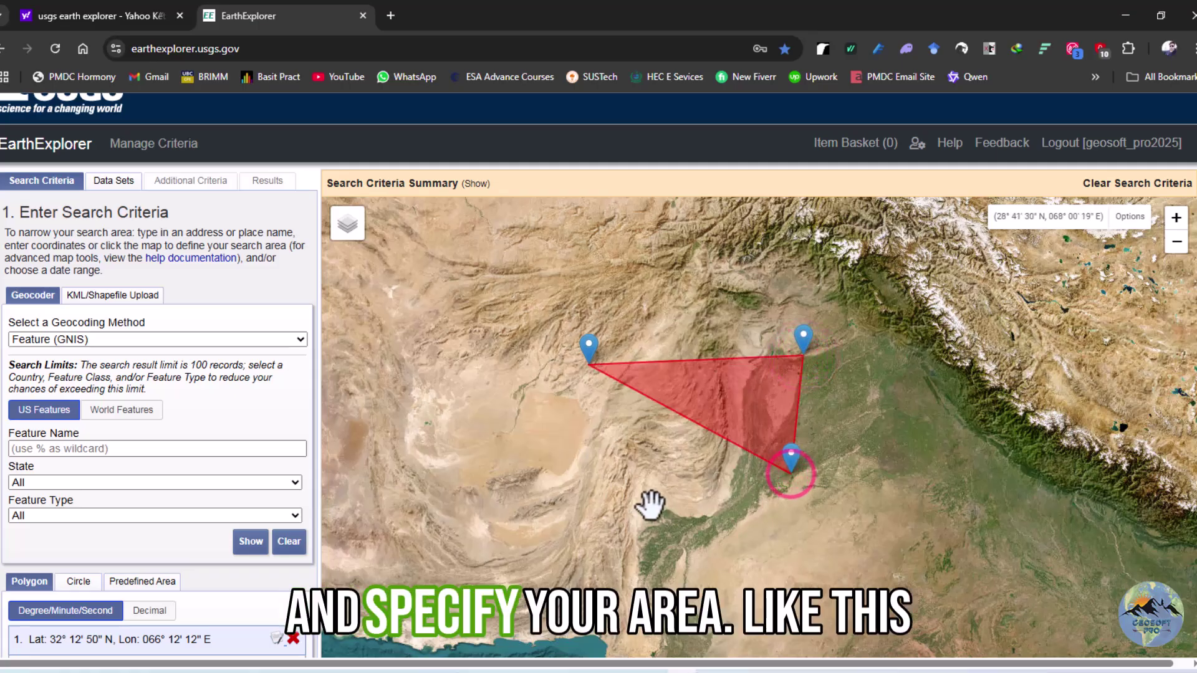
click(651, 506)
click(608, 452)
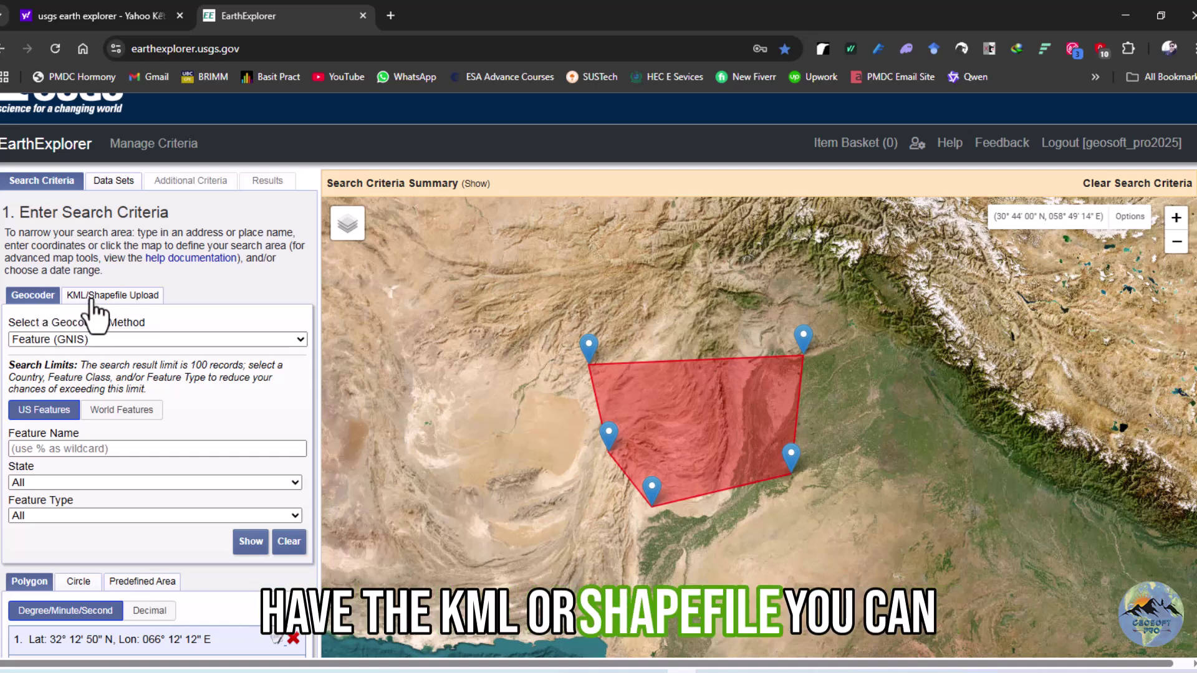
Switch to KML/Shapefile Upload with Shapefile type, then cancel the file browser without choosing a file
click(90, 297)
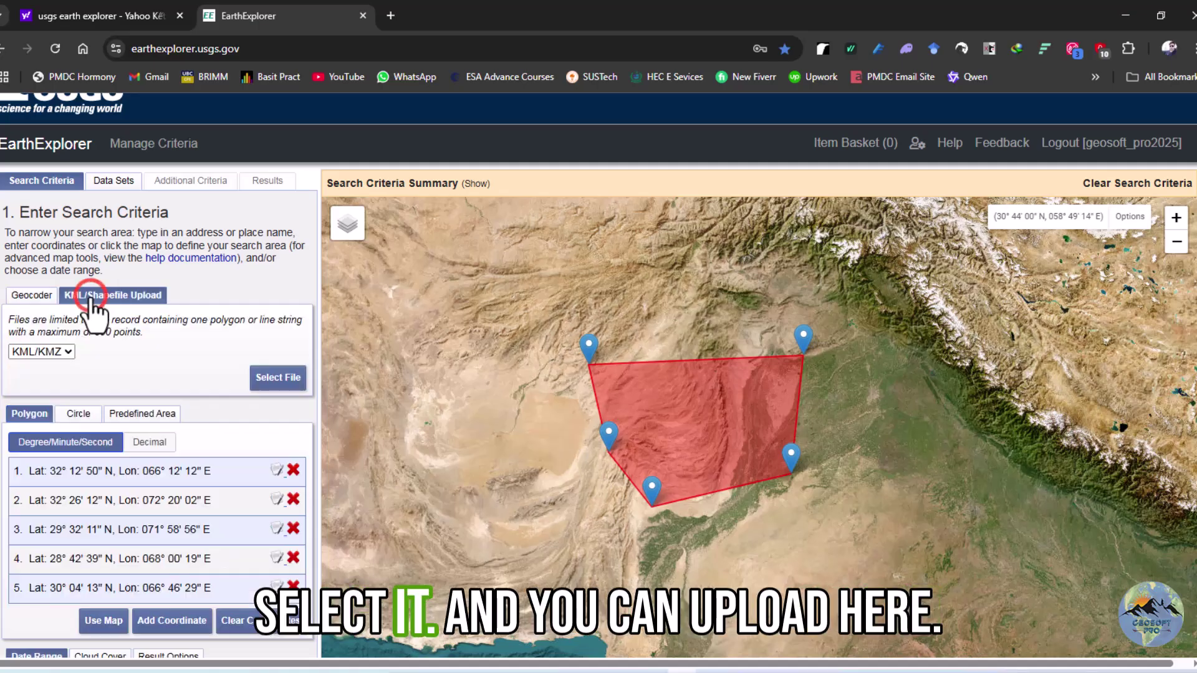
click(59, 352)
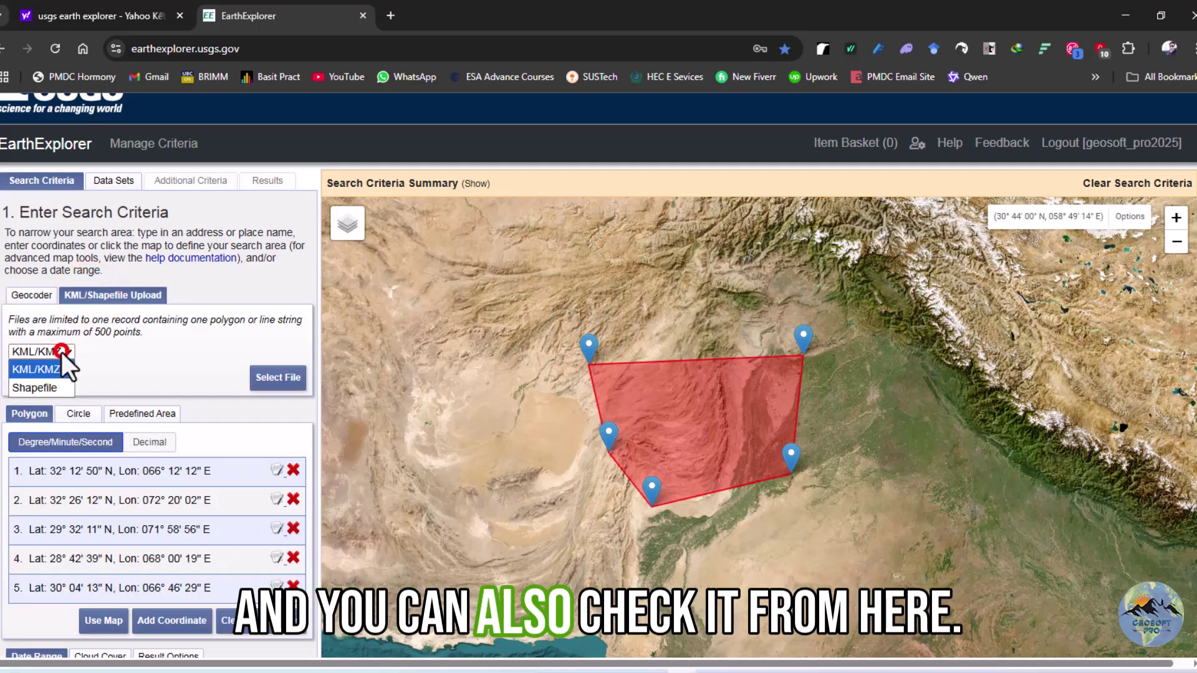
click(54, 386)
click(274, 378)
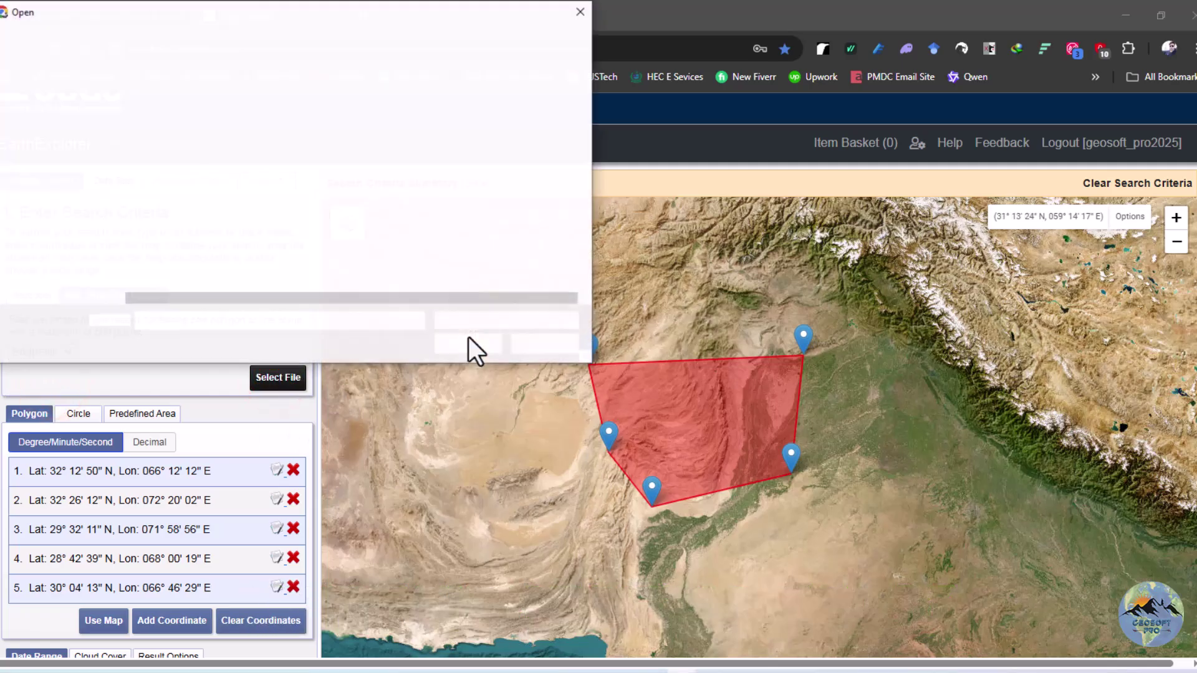
click(581, 14)
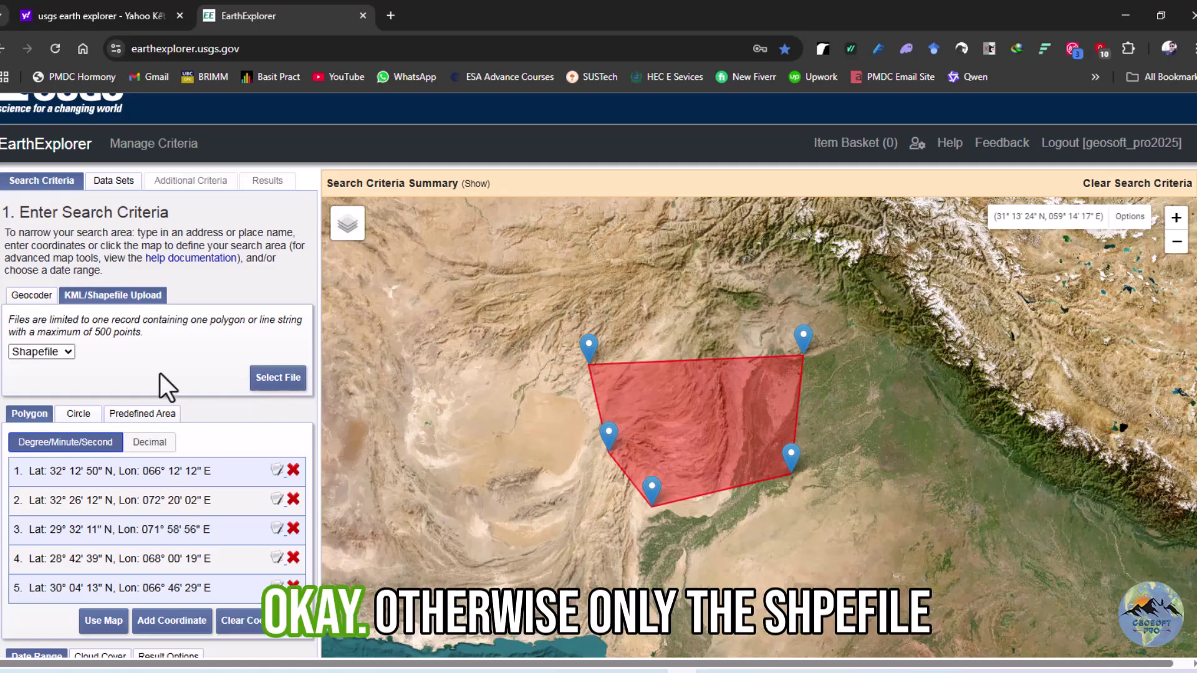
Change the boundary upload file type to KML/KMZ
scroll(99, 353, down, 1)
scroll(98, 353, up, 1)
click(68, 351)
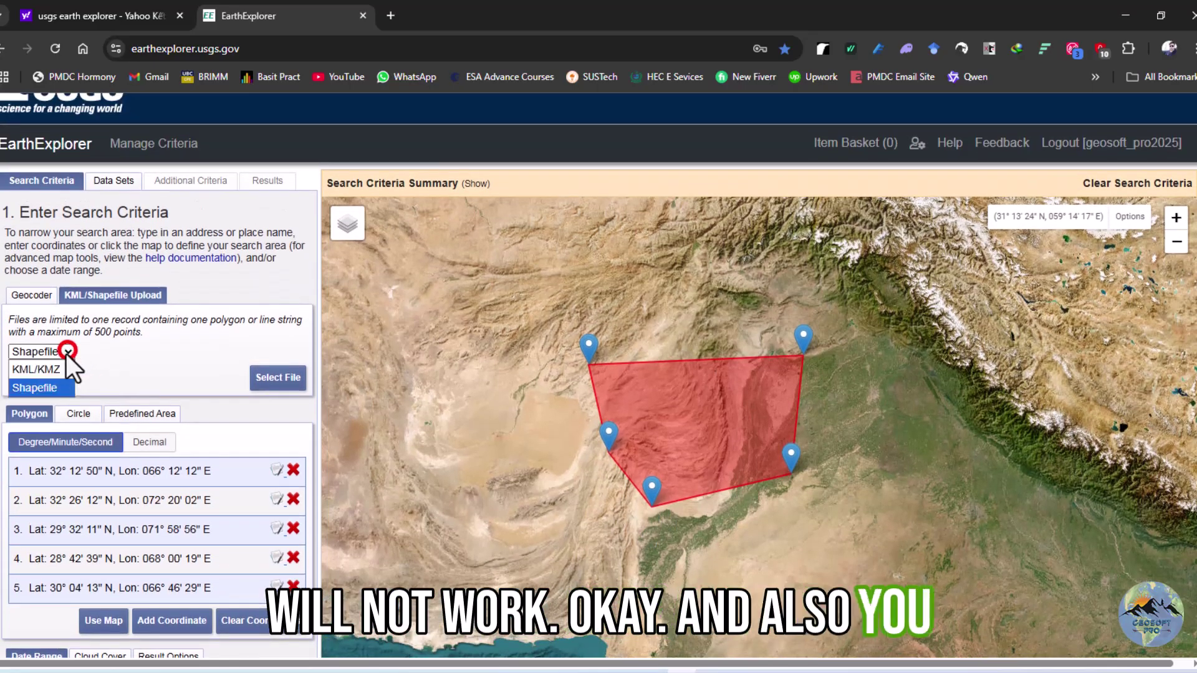
click(61, 369)
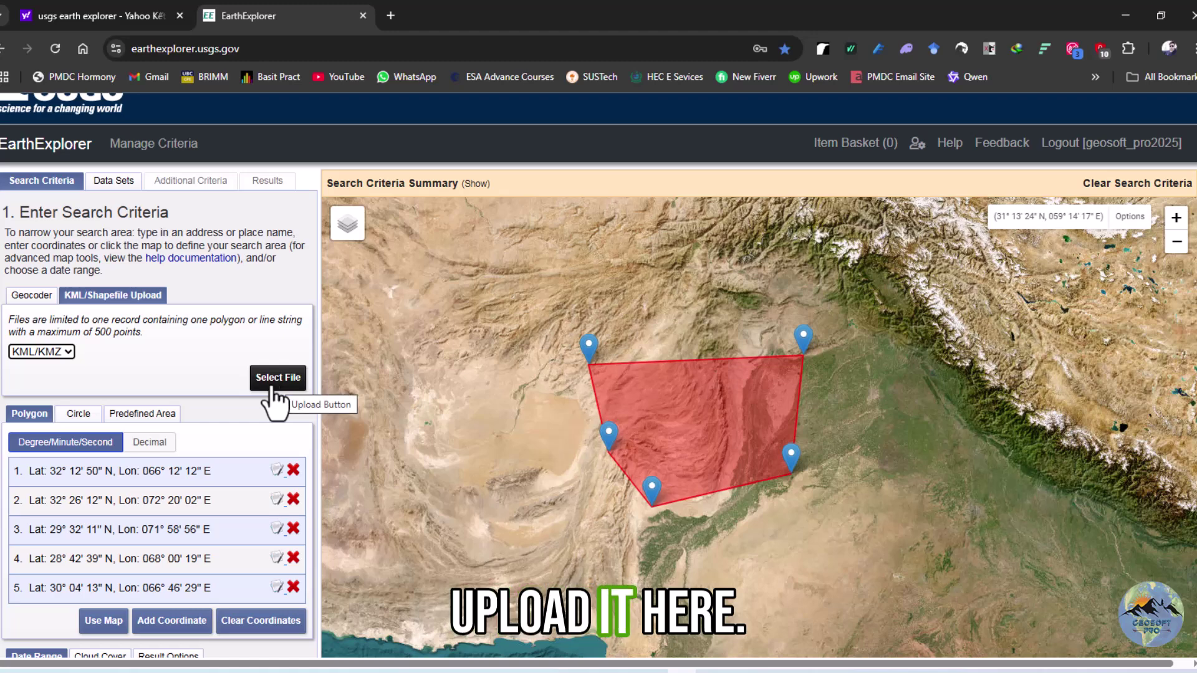
Return to the Geocoder tab and scroll down to the Polygon coordinate list
scroll(73, 391, down, 3)
scroll(368, 337, up, 2)
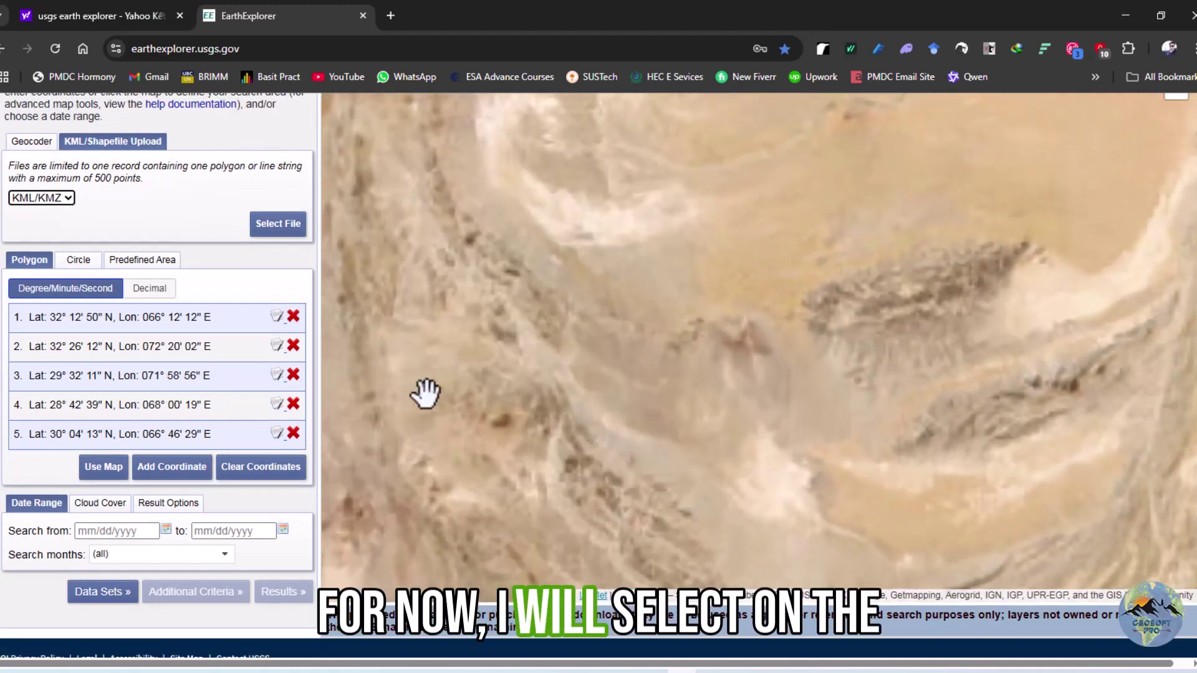
scroll(448, 406, down, 2)
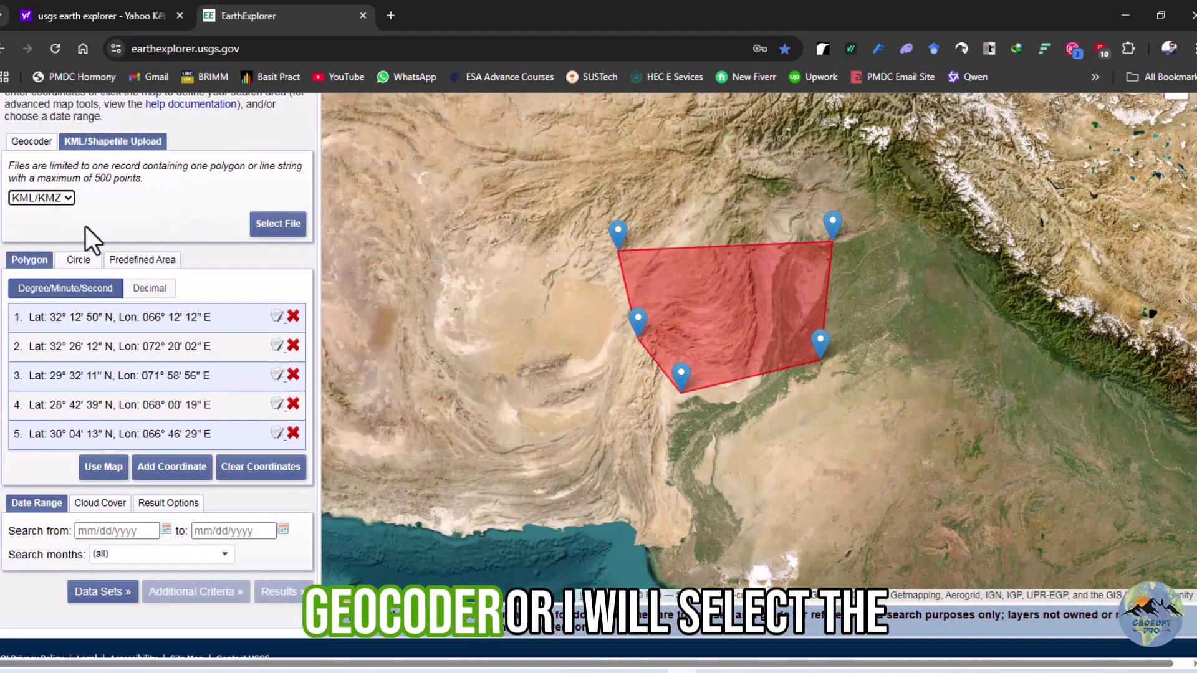
scroll(88, 235, up, 3)
click(13, 294)
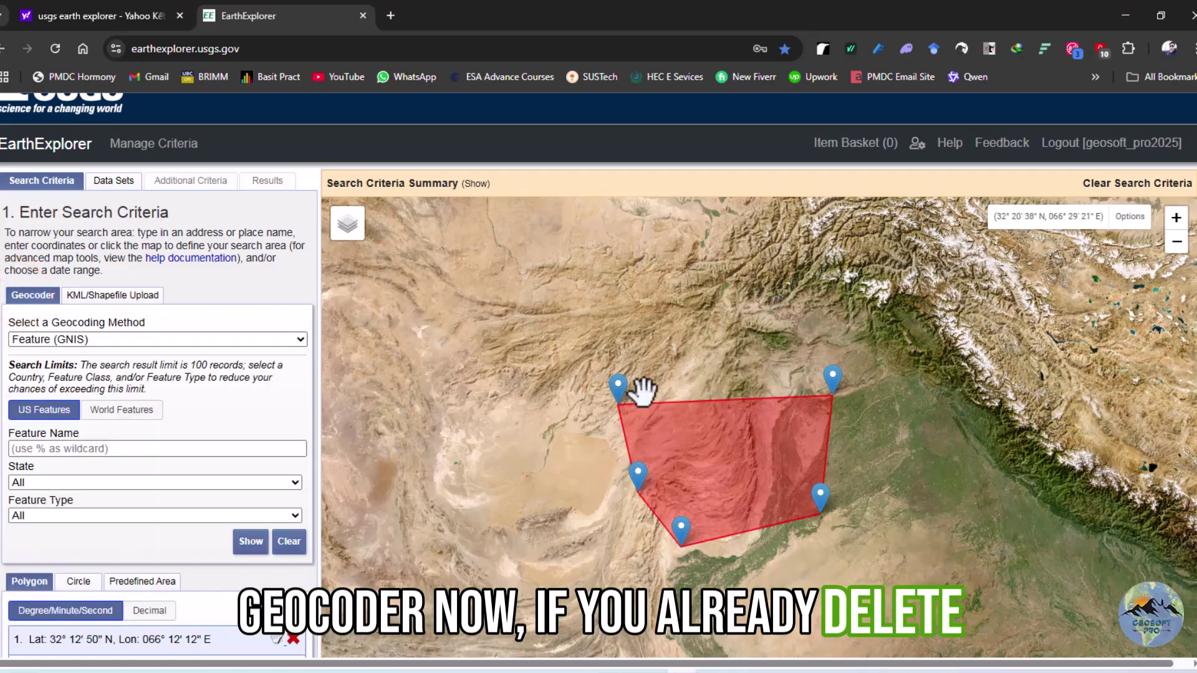
scroll(230, 472, down, 1)
scroll(237, 480, down, 2)
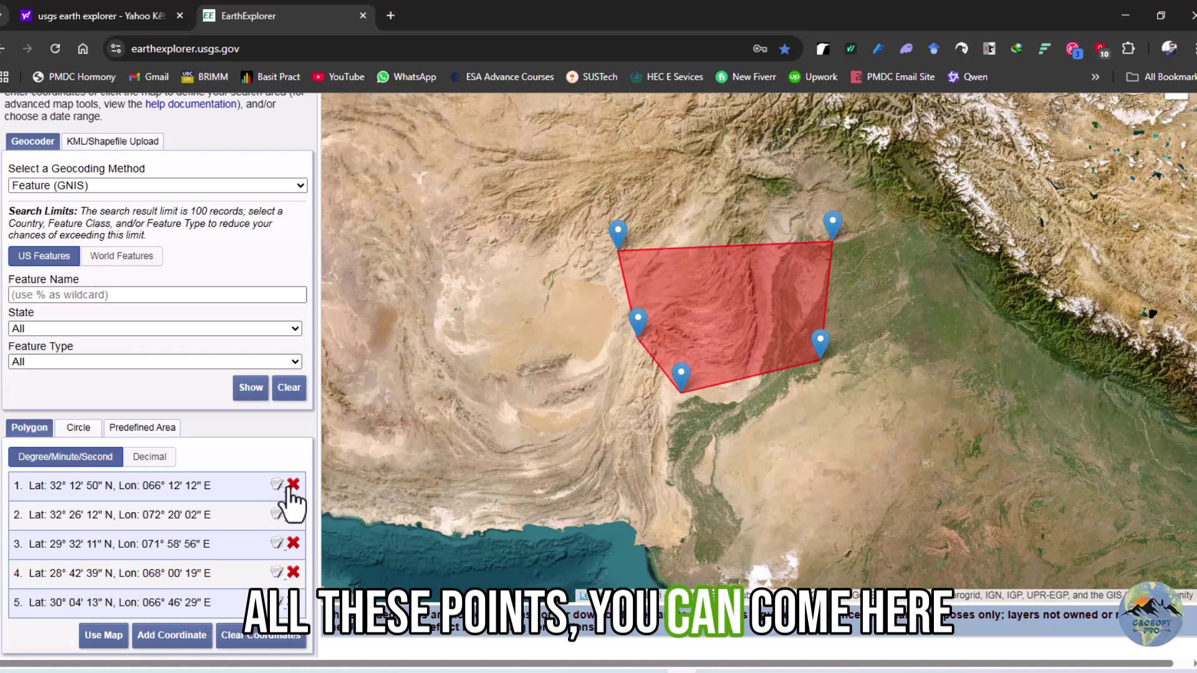
Remove each of the five polygon coordinate rows with its red X
click(291, 487)
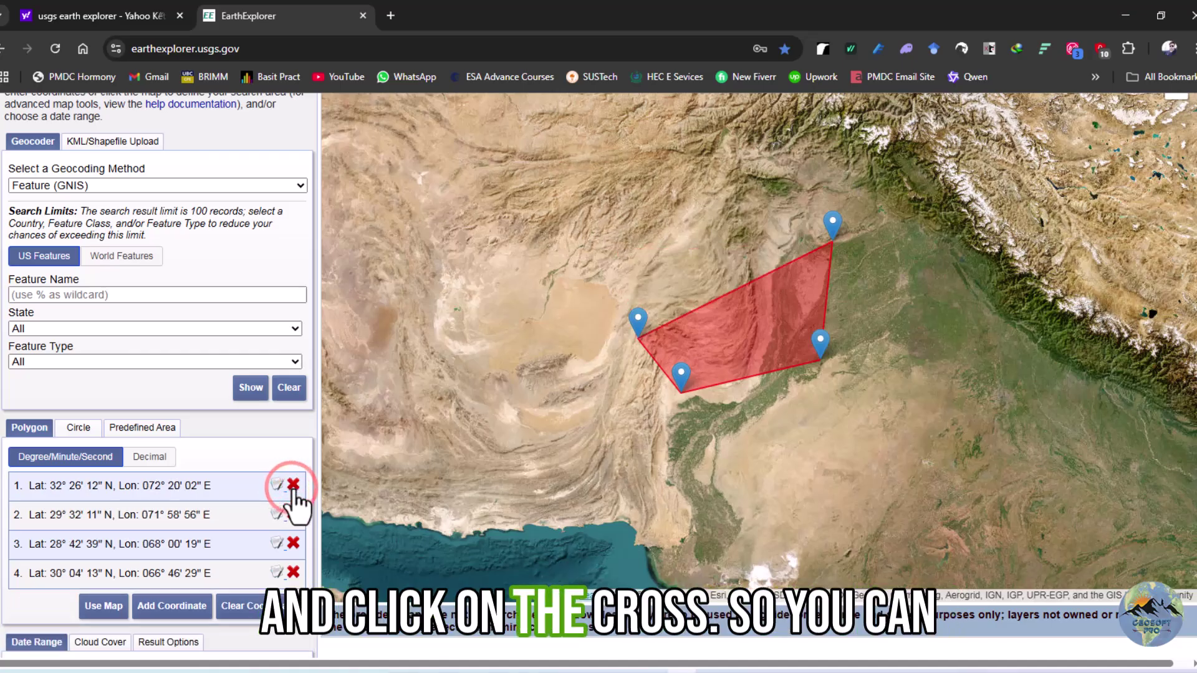
click(291, 487)
click(291, 487)
click(293, 485)
click(293, 486)
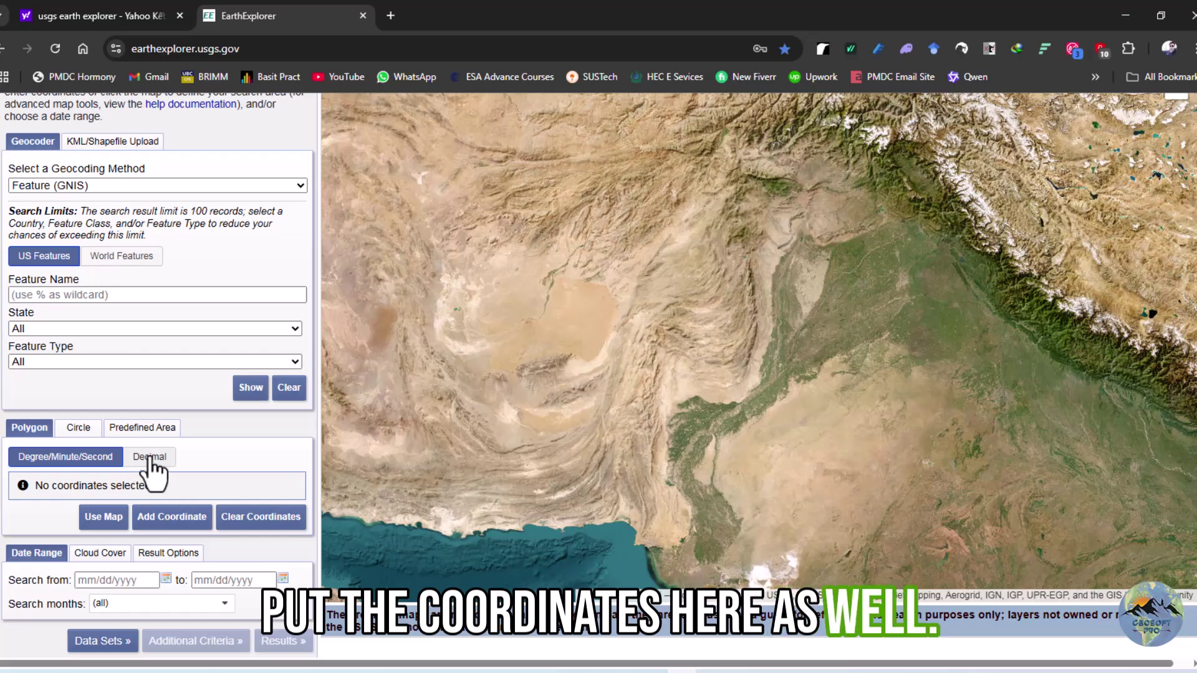
Switch the area definition to Circle and try the centre latitude and longitude fields
click(137, 430)
click(81, 427)
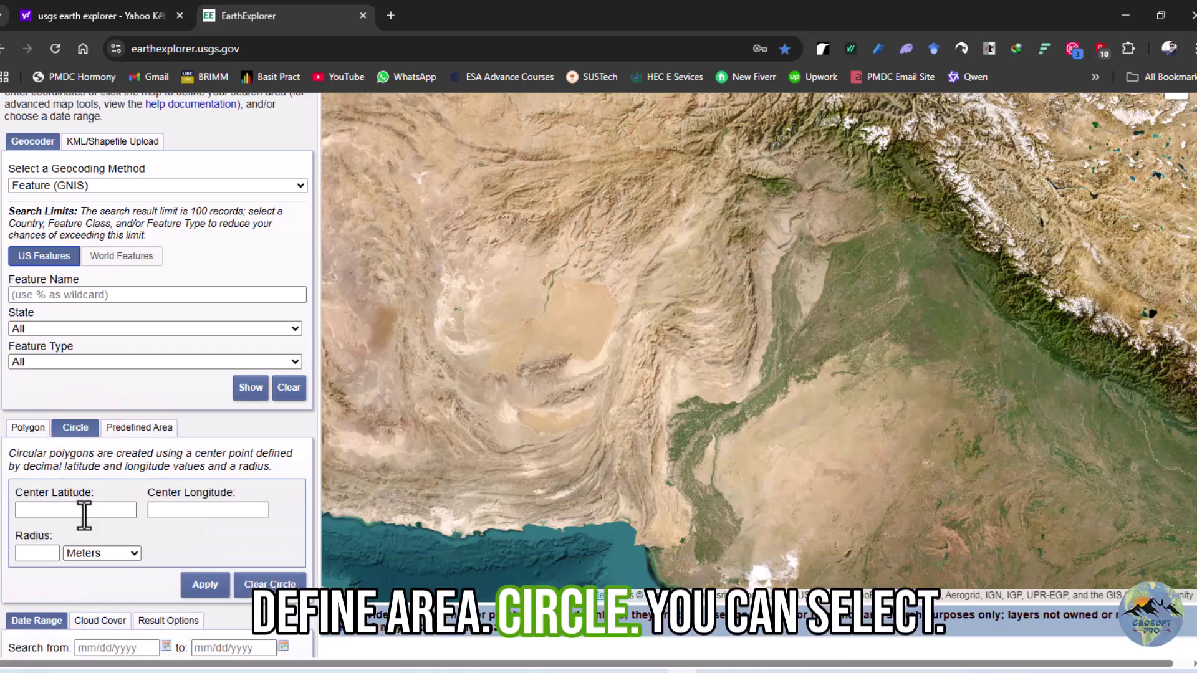
click(81, 510)
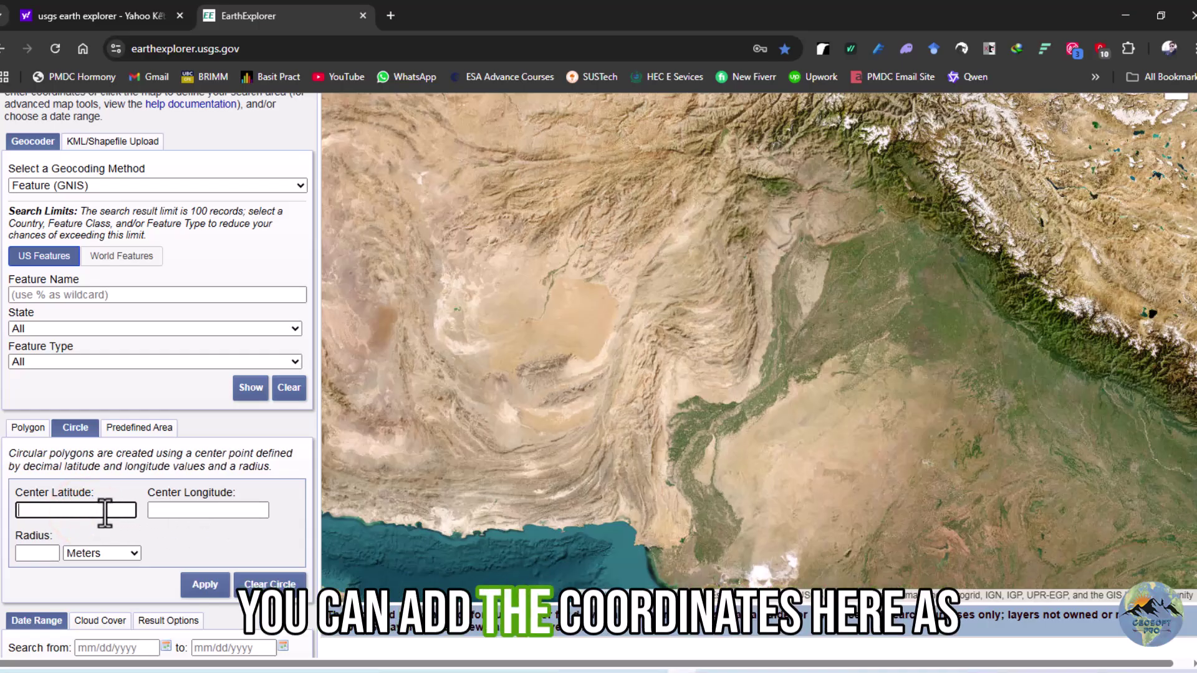
click(159, 511)
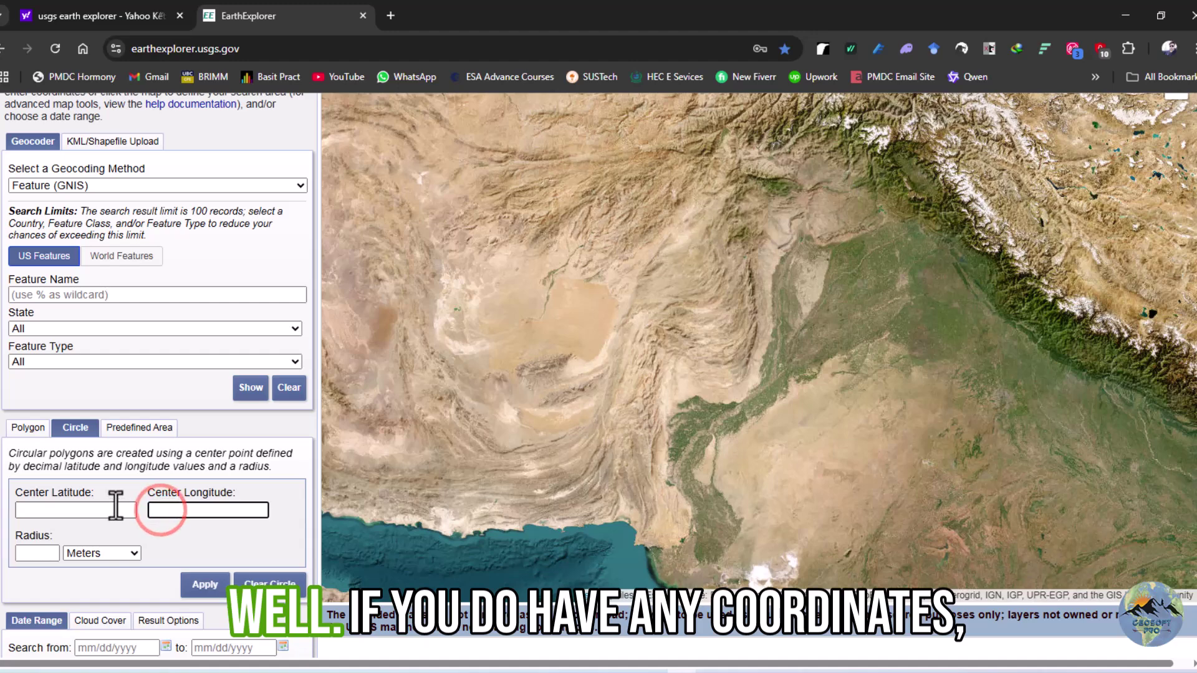
click(115, 509)
click(110, 502)
click(151, 507)
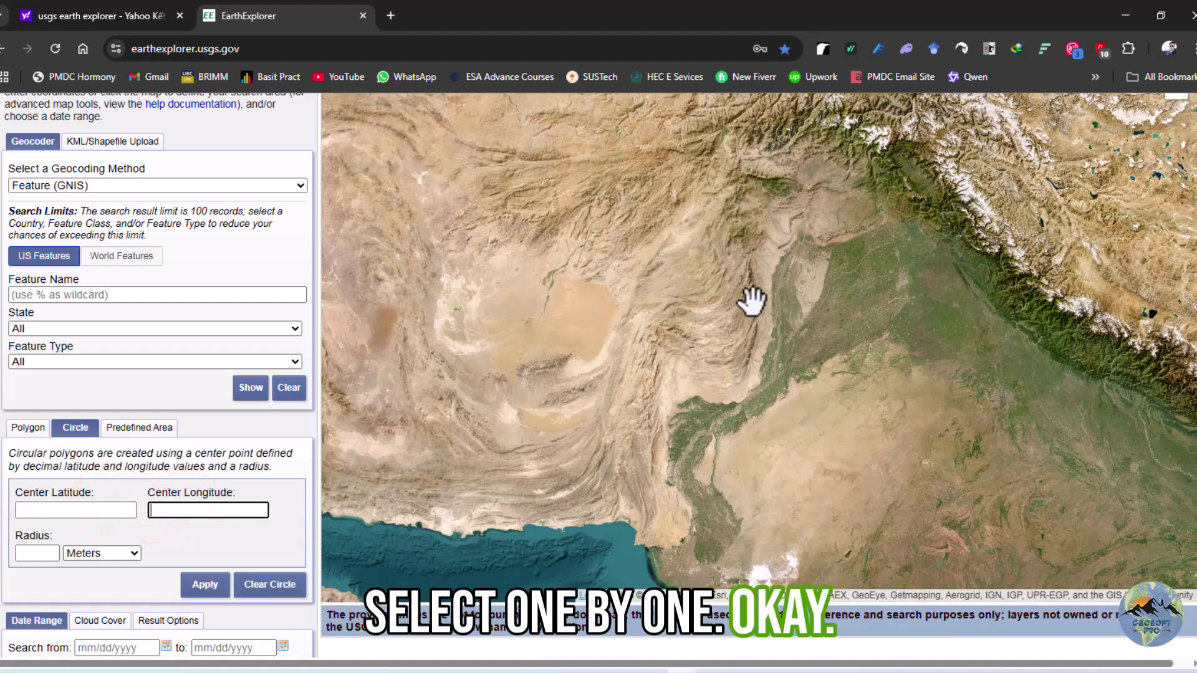
Pan to the northern mountains and draw a 54.208 km circle centred near 34.996° N, 71.686° E
drag(753, 304, 657, 413)
scroll(673, 366, up, 5)
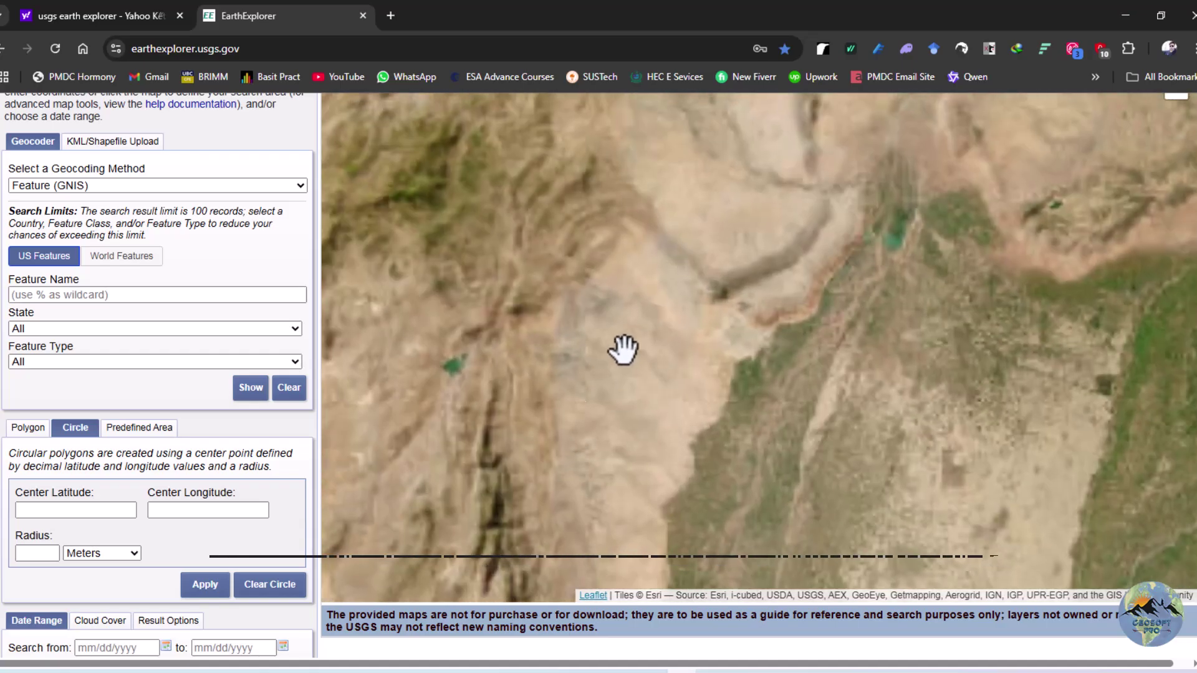
scroll(629, 346, down, 5)
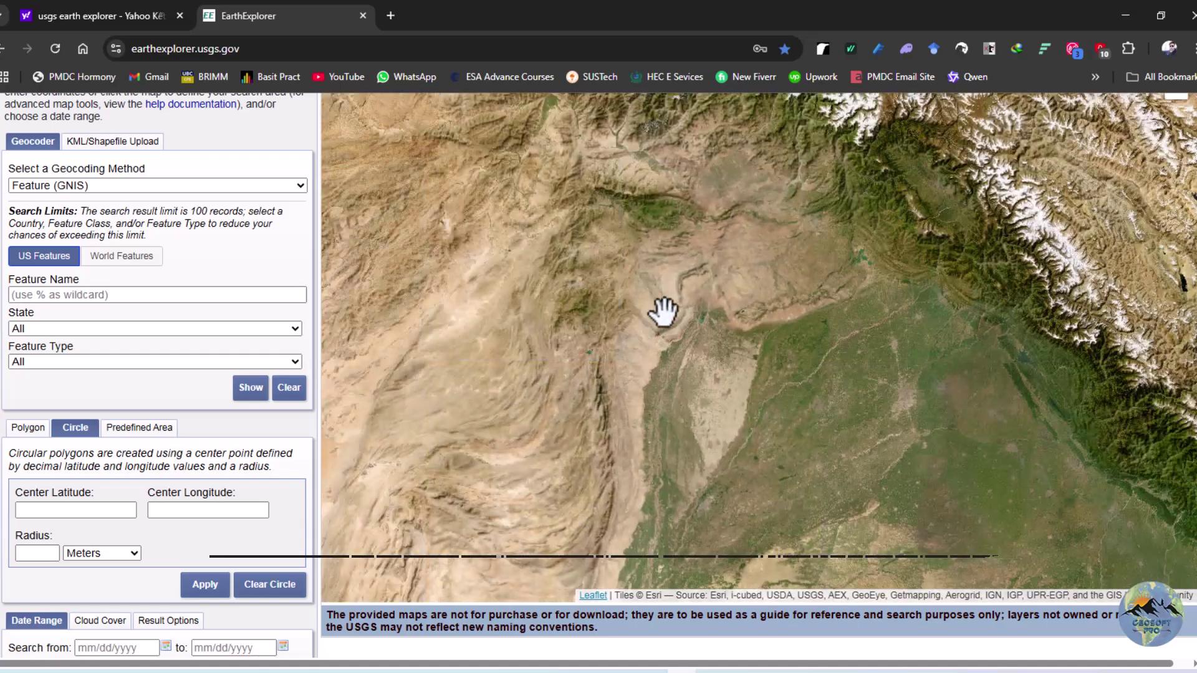
drag(664, 313, 674, 408)
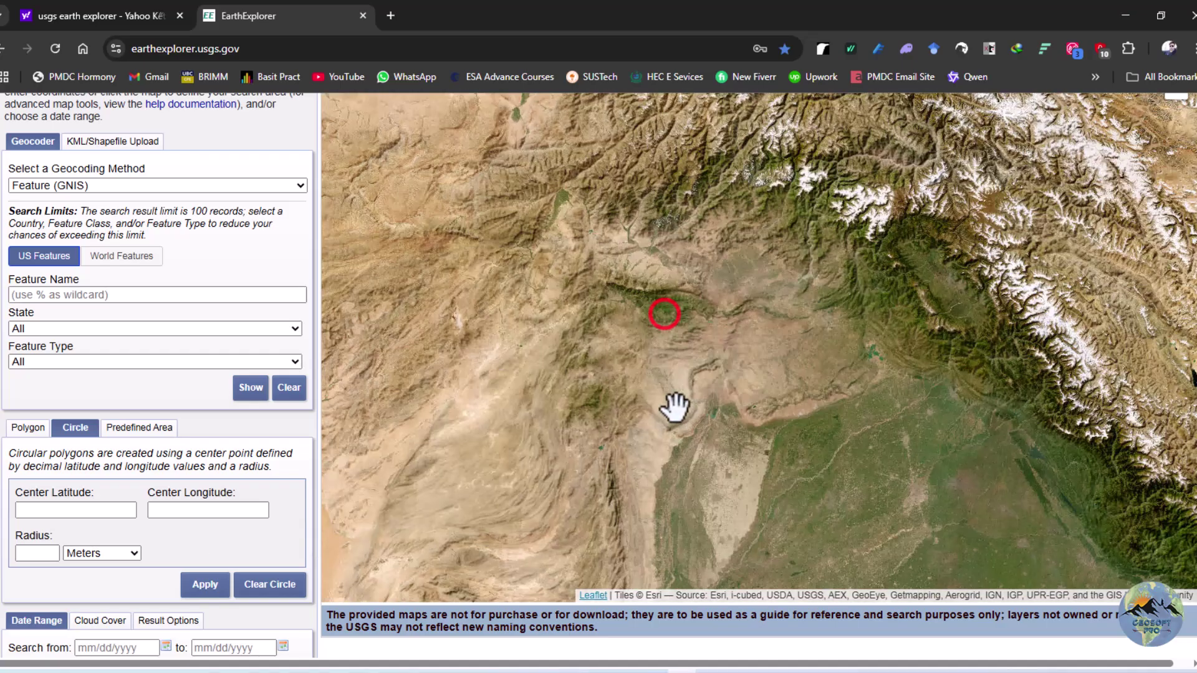
scroll(676, 275, up, 3)
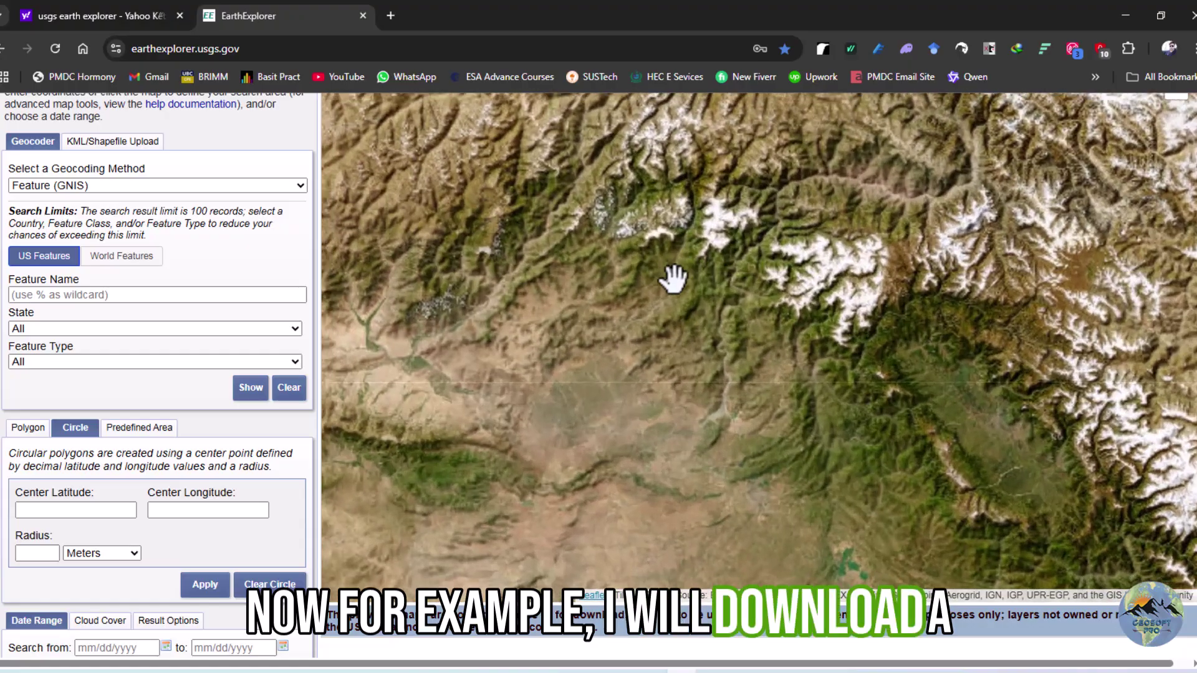
scroll(676, 287, up, 1)
drag(634, 360, 810, 314)
drag(564, 308, 617, 406)
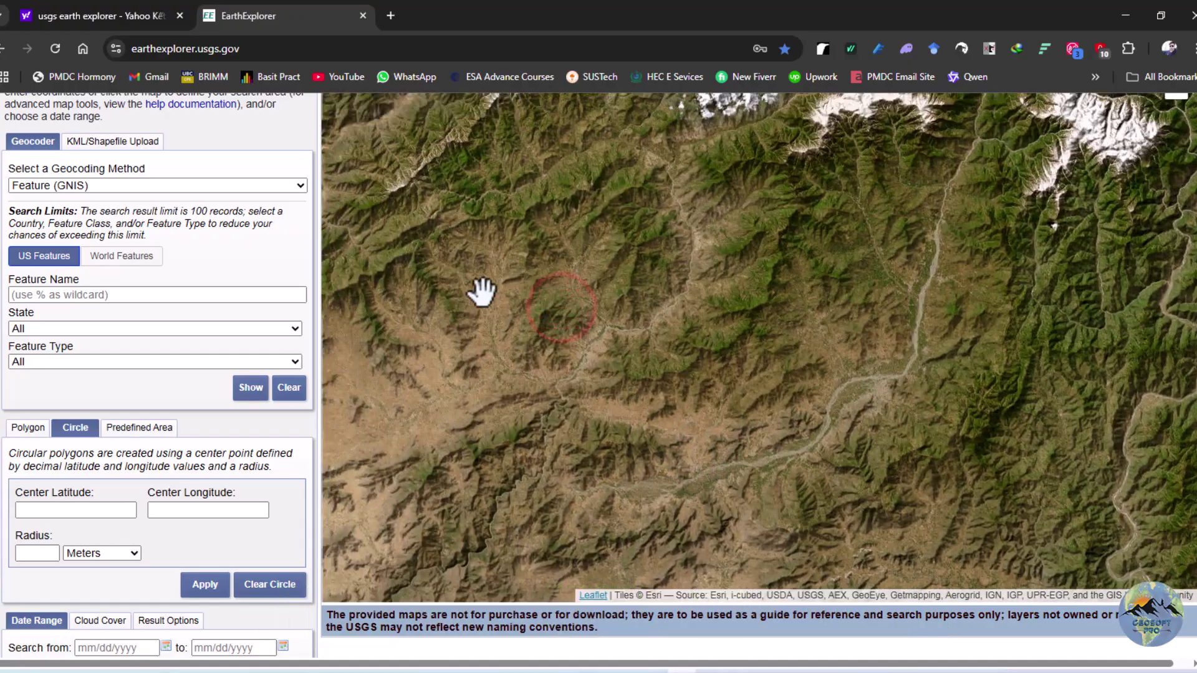
click(502, 236)
click(833, 250)
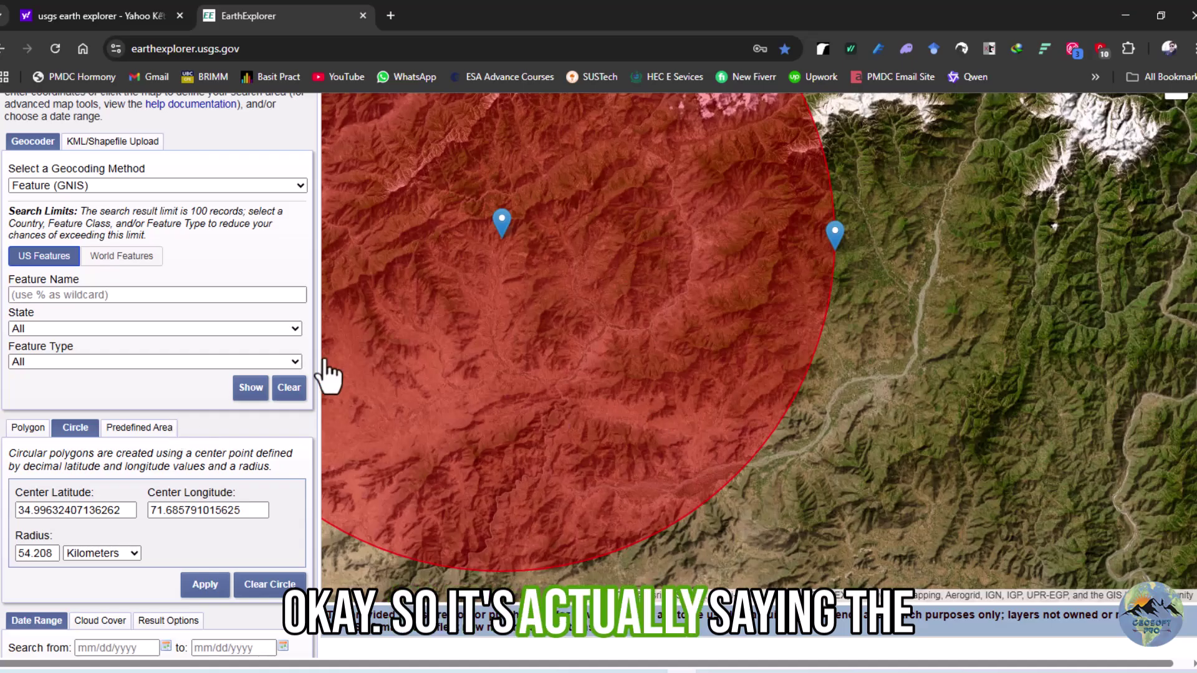
click(24, 425)
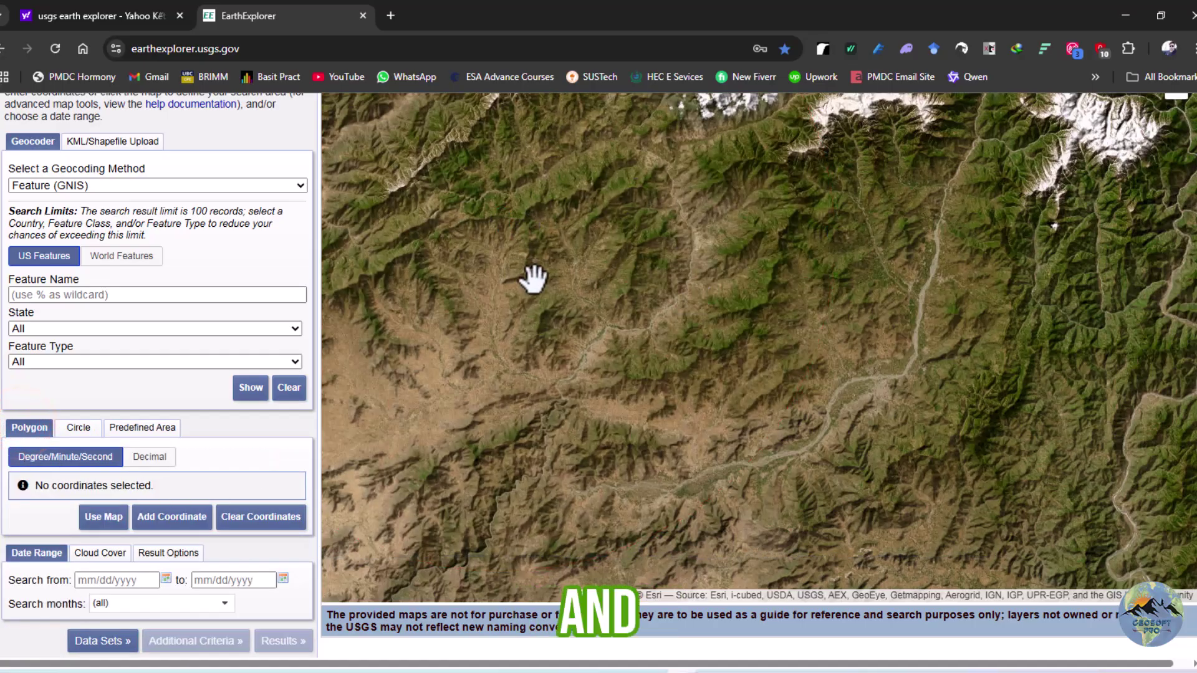
Outline a quadrilateral search area over the mountains with four polygon corners
click(525, 273)
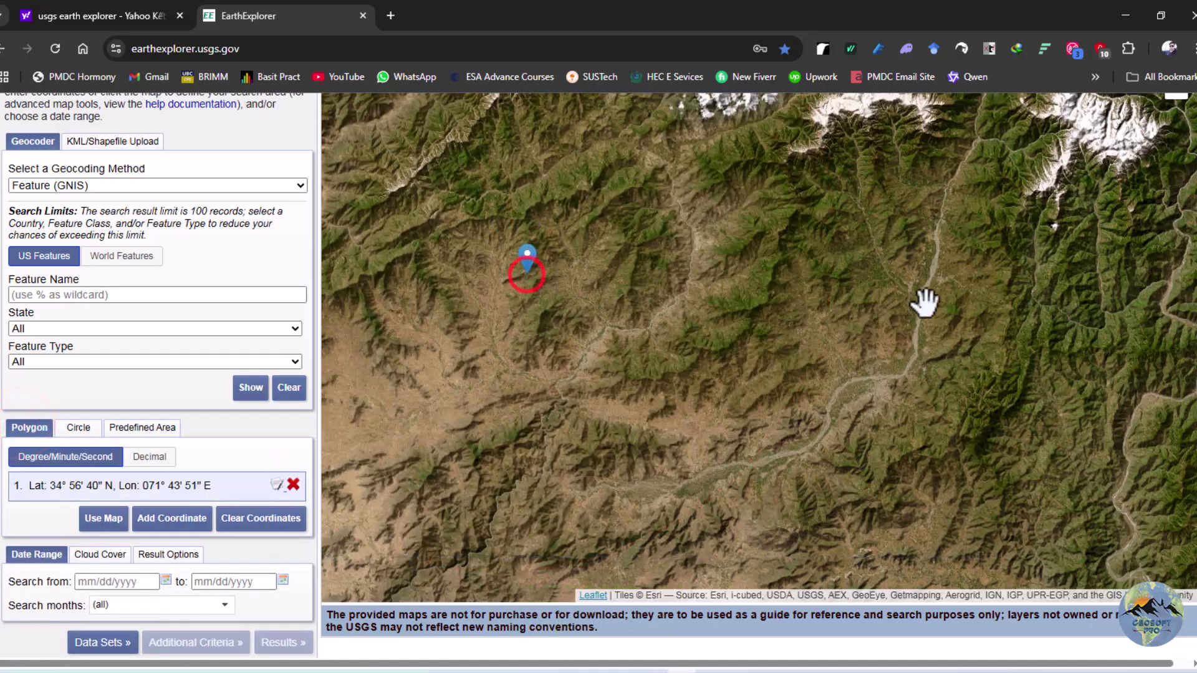
click(994, 267)
click(963, 564)
scroll(789, 265, down, 1)
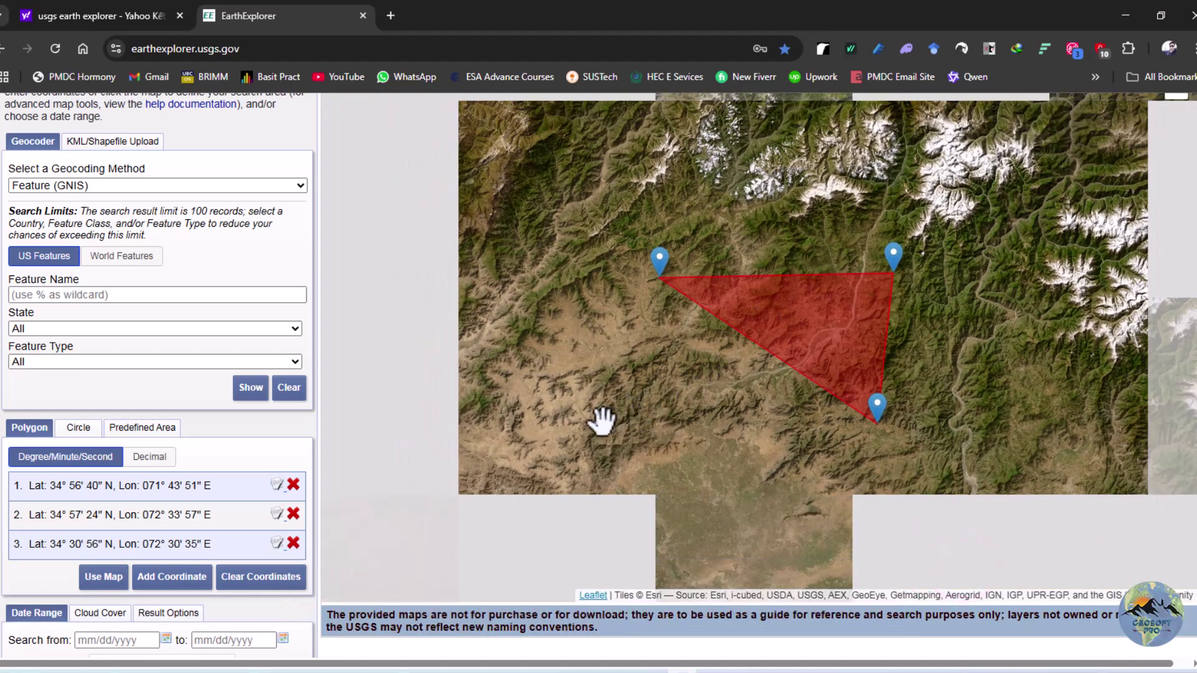
click(601, 422)
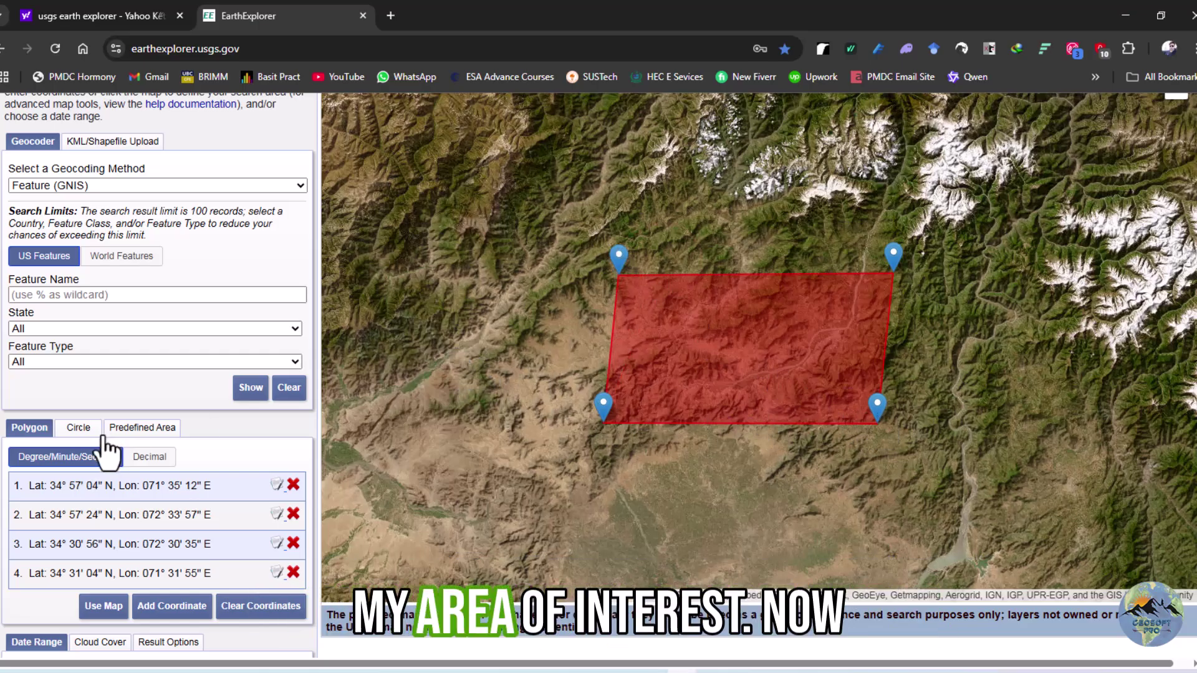
scroll(160, 427, down, 2)
scroll(162, 420, up, 2)
scroll(162, 419, down, 2)
scroll(161, 420, up, 1)
scroll(161, 420, down, 1)
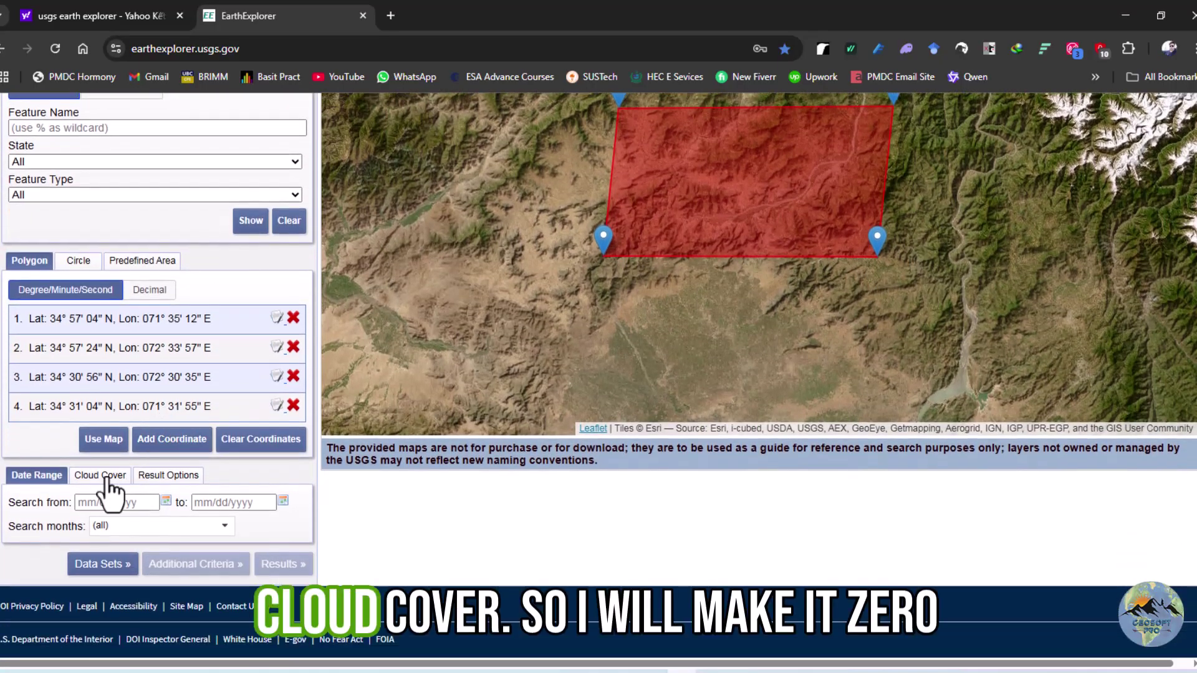
Narrow the cloud cover filter to a 0%–1% range
click(104, 477)
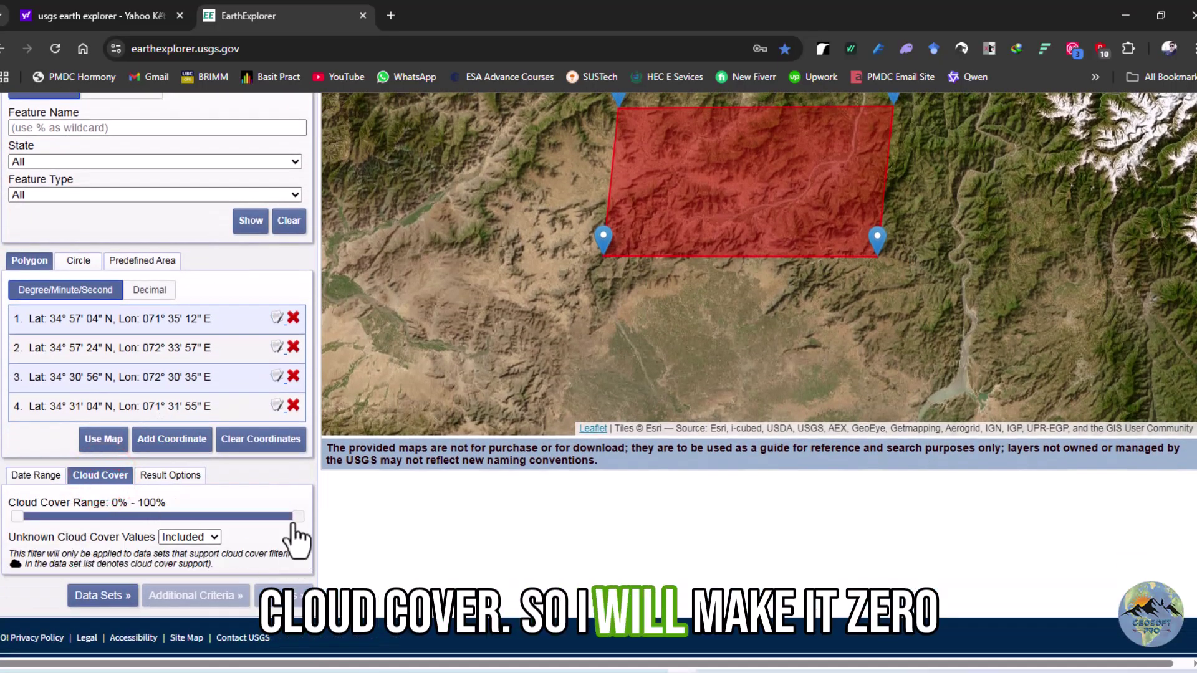
drag(298, 516, 20, 527)
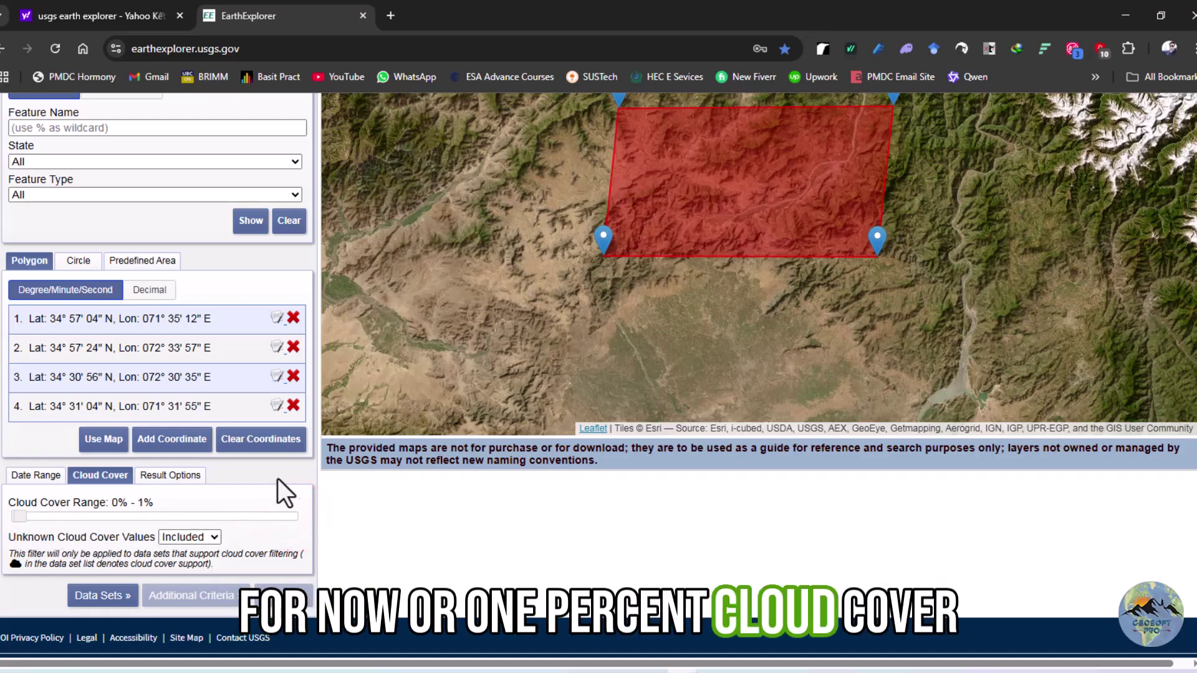
scroll(199, 491, up, 6)
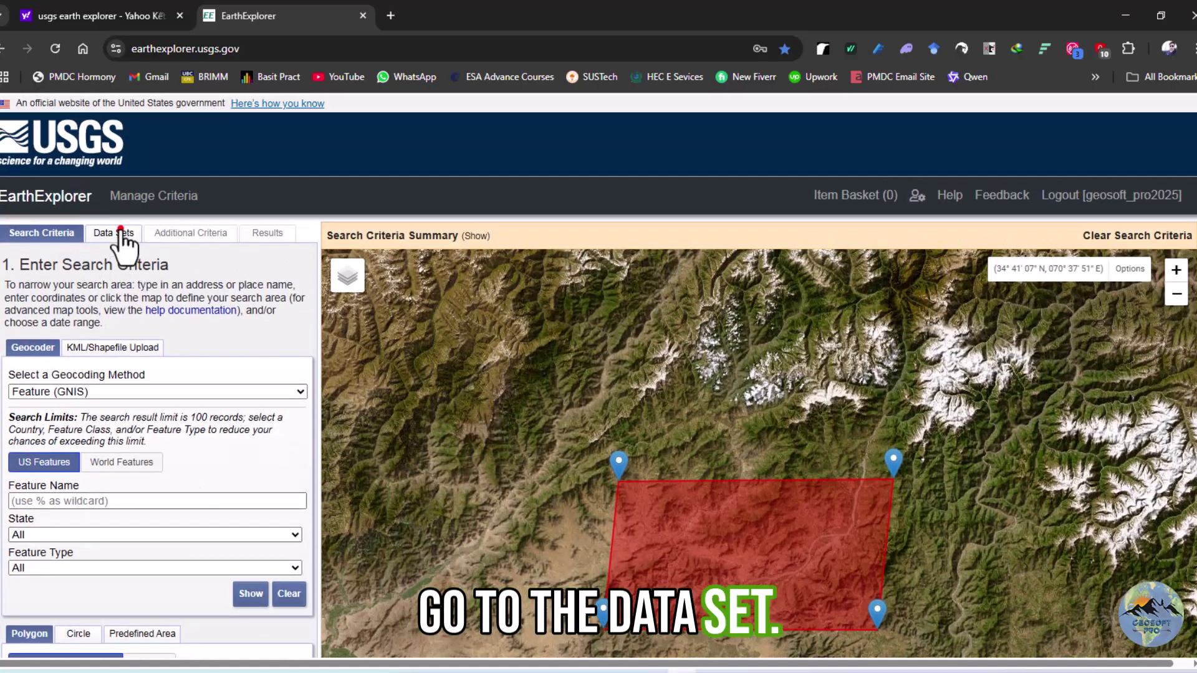
click(114, 233)
scroll(87, 375, down, 3)
scroll(86, 373, down, 1)
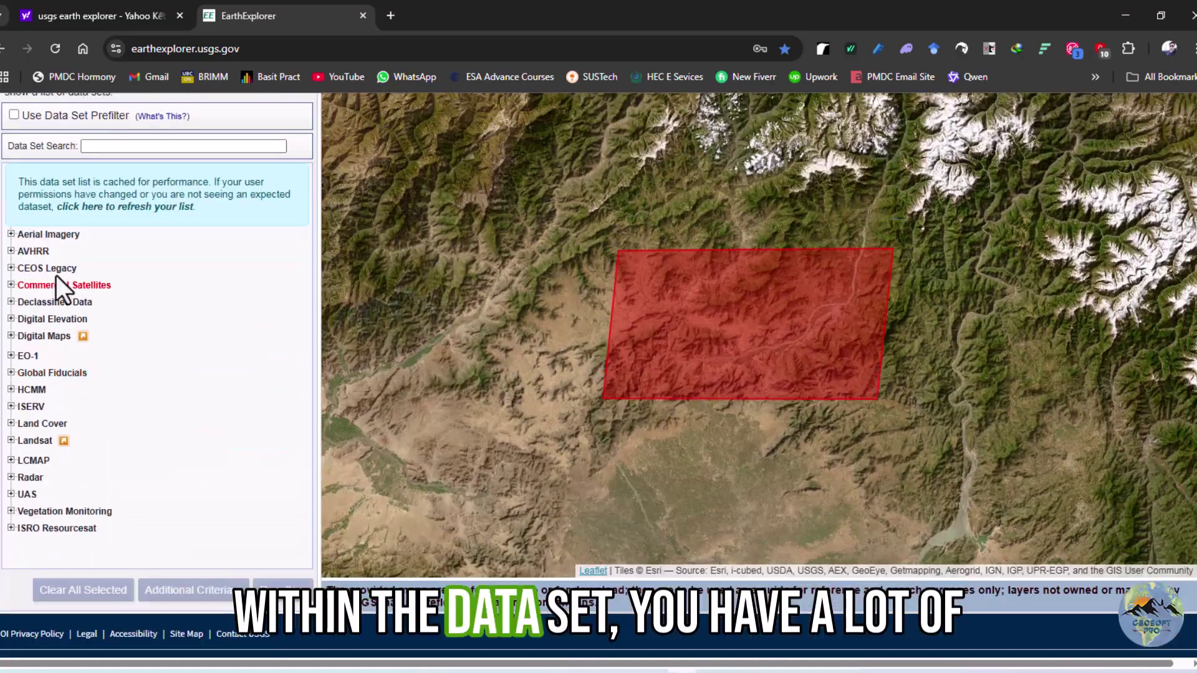
click(11, 235)
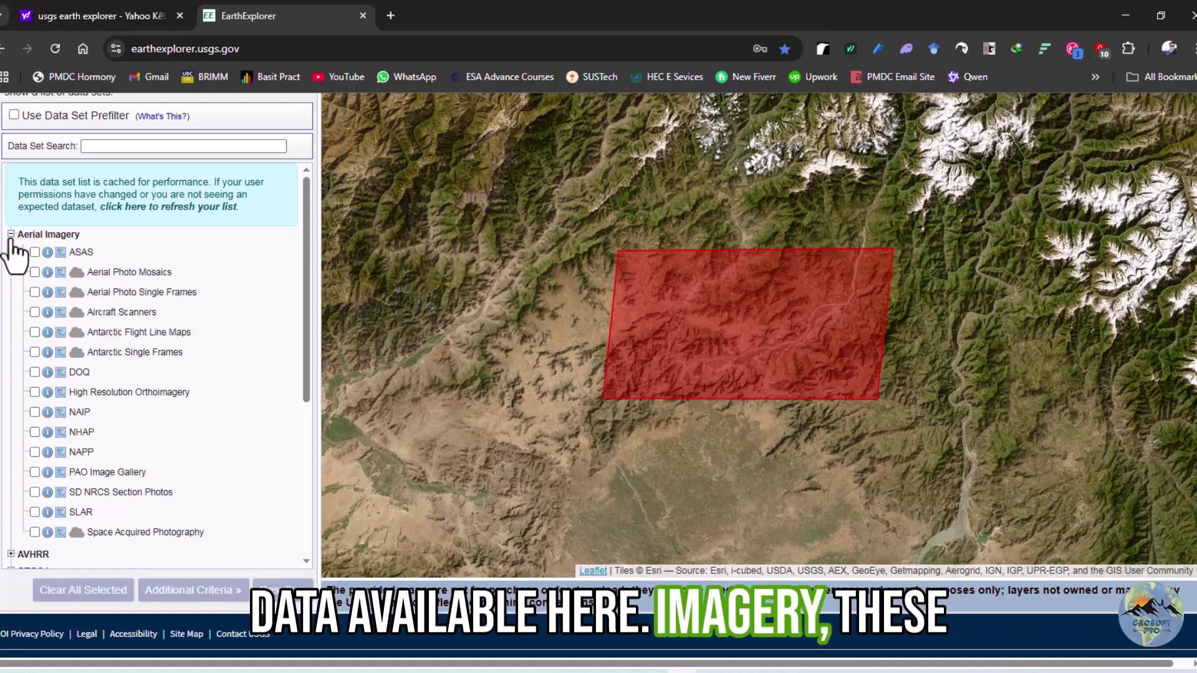
scroll(73, 354, down, 1)
scroll(72, 374, down, 2)
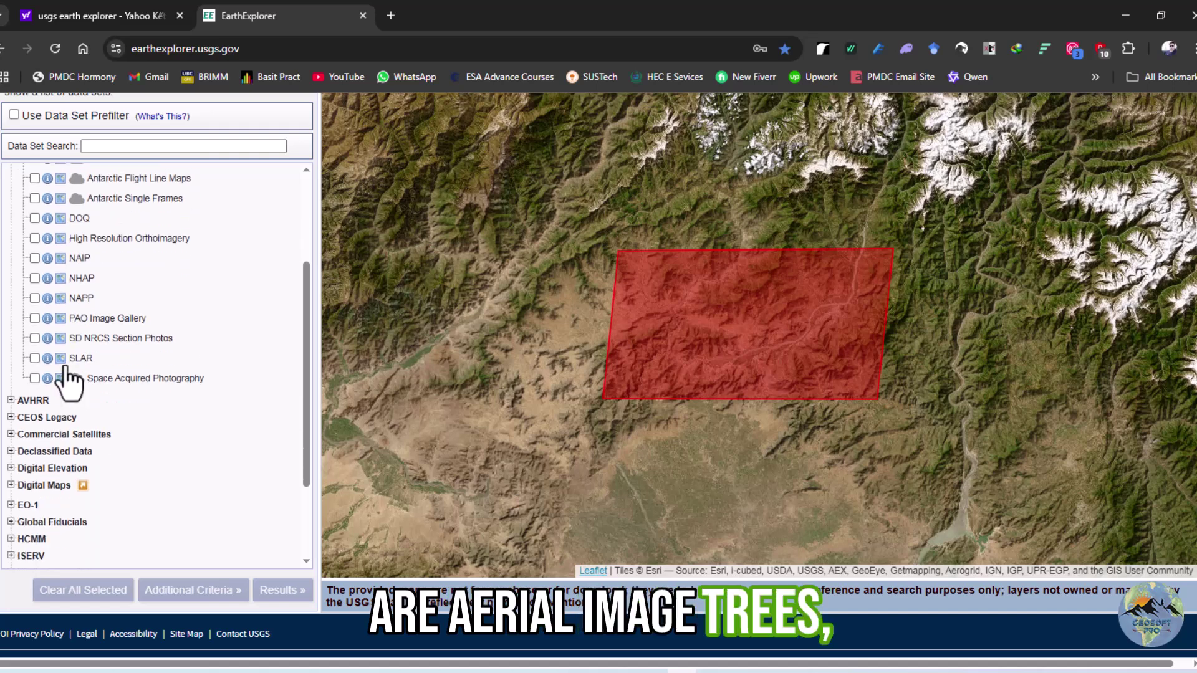
scroll(56, 337, up, 4)
click(11, 236)
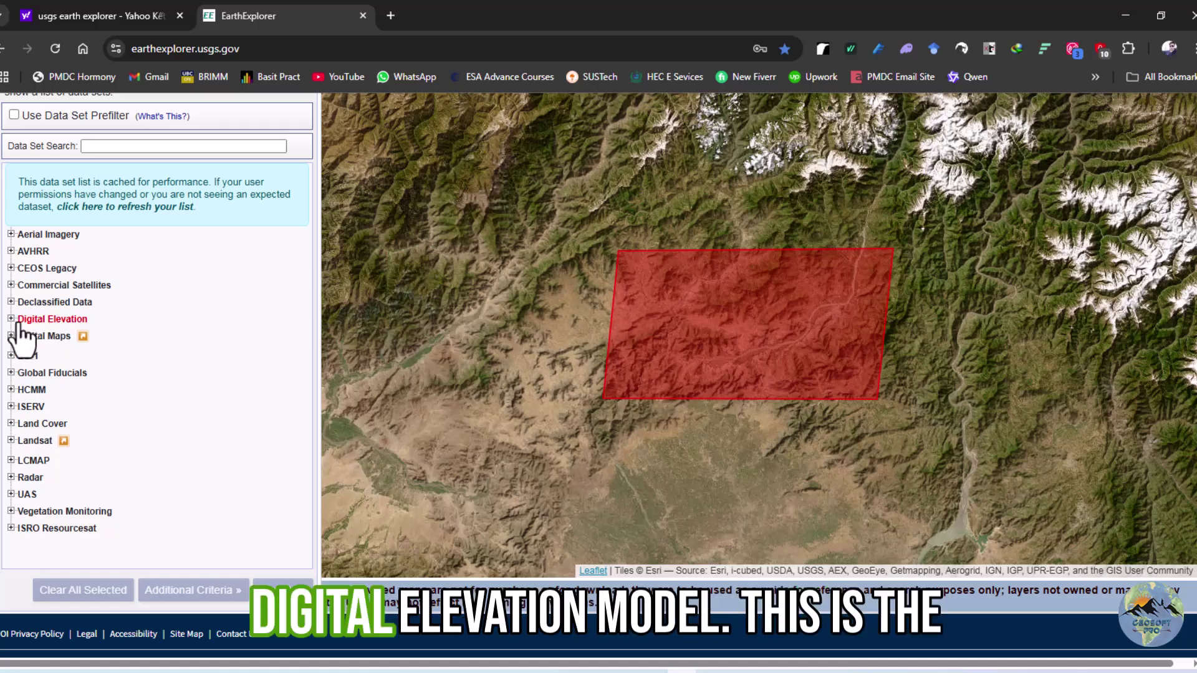
click(11, 423)
click(10, 423)
click(11, 440)
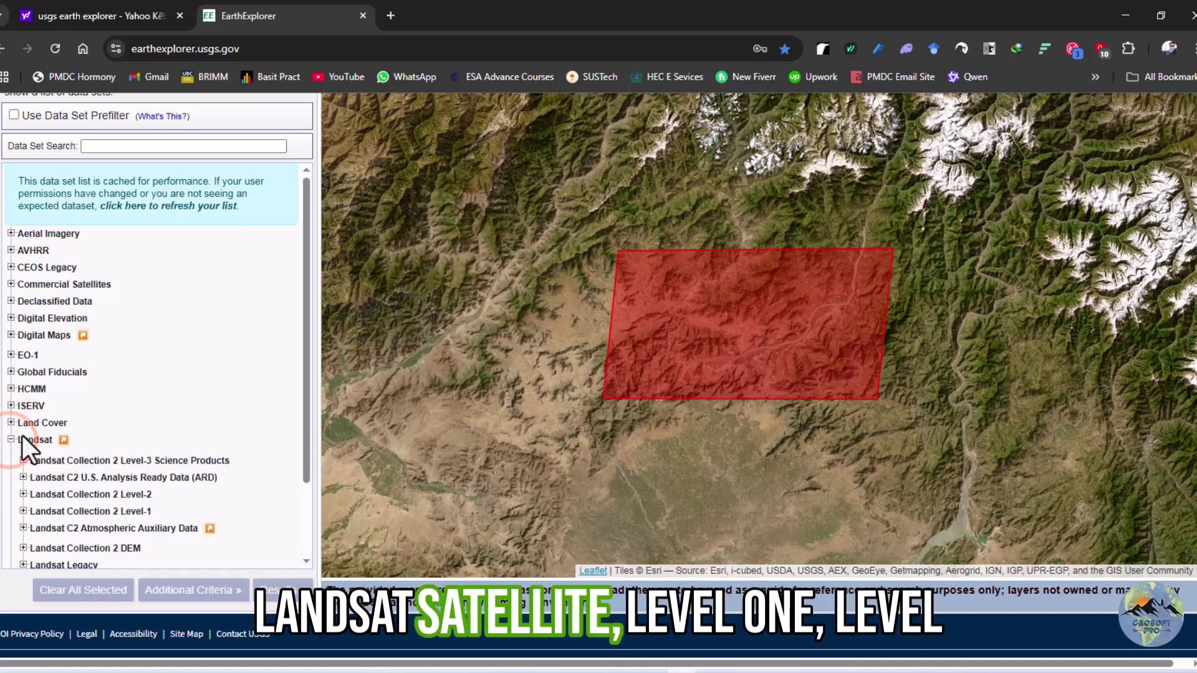
scroll(21, 435, down, 1)
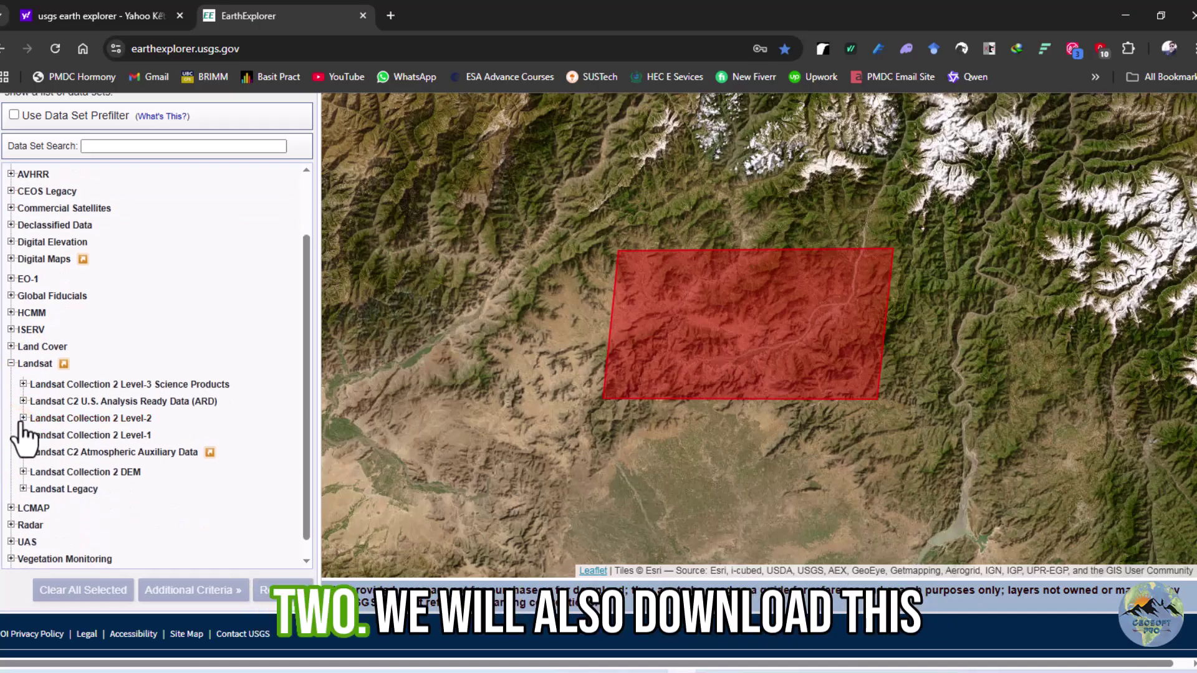
click(21, 417)
click(21, 417)
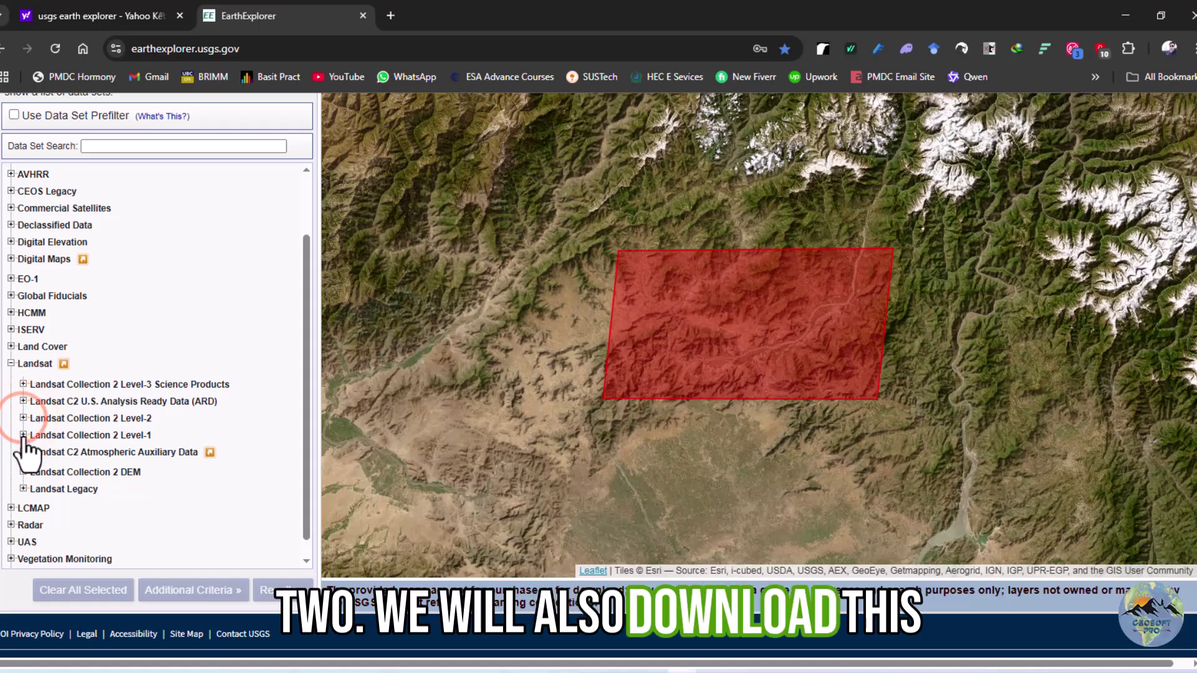
click(23, 434)
click(24, 434)
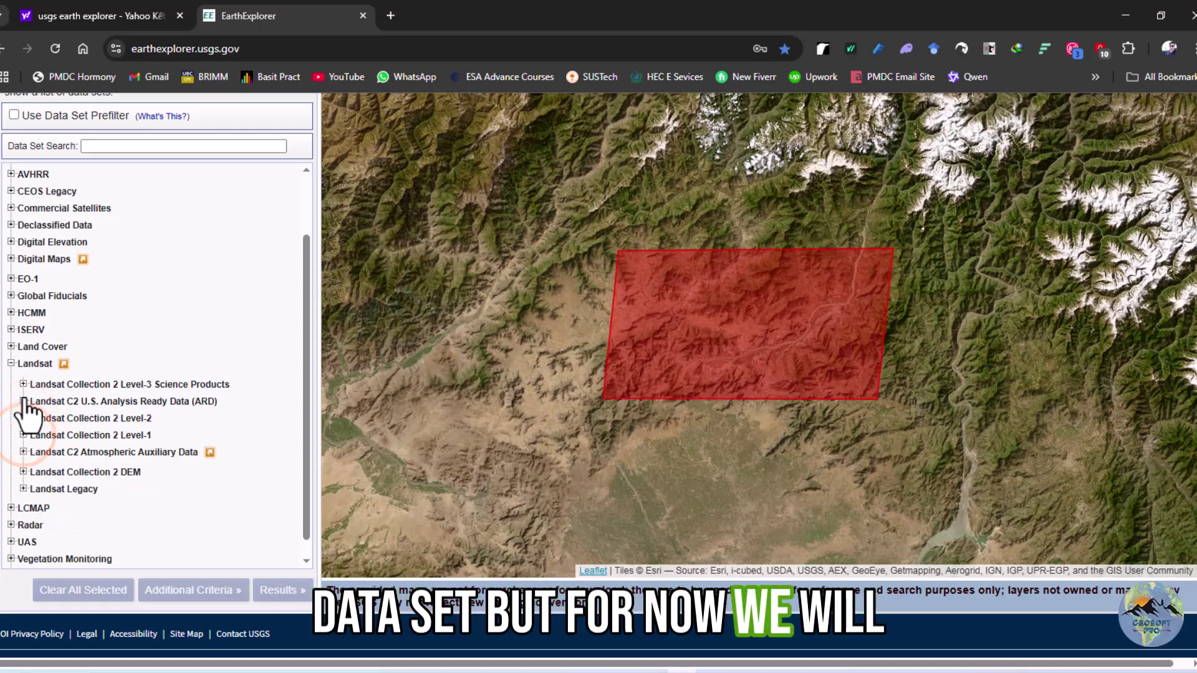
click(9, 362)
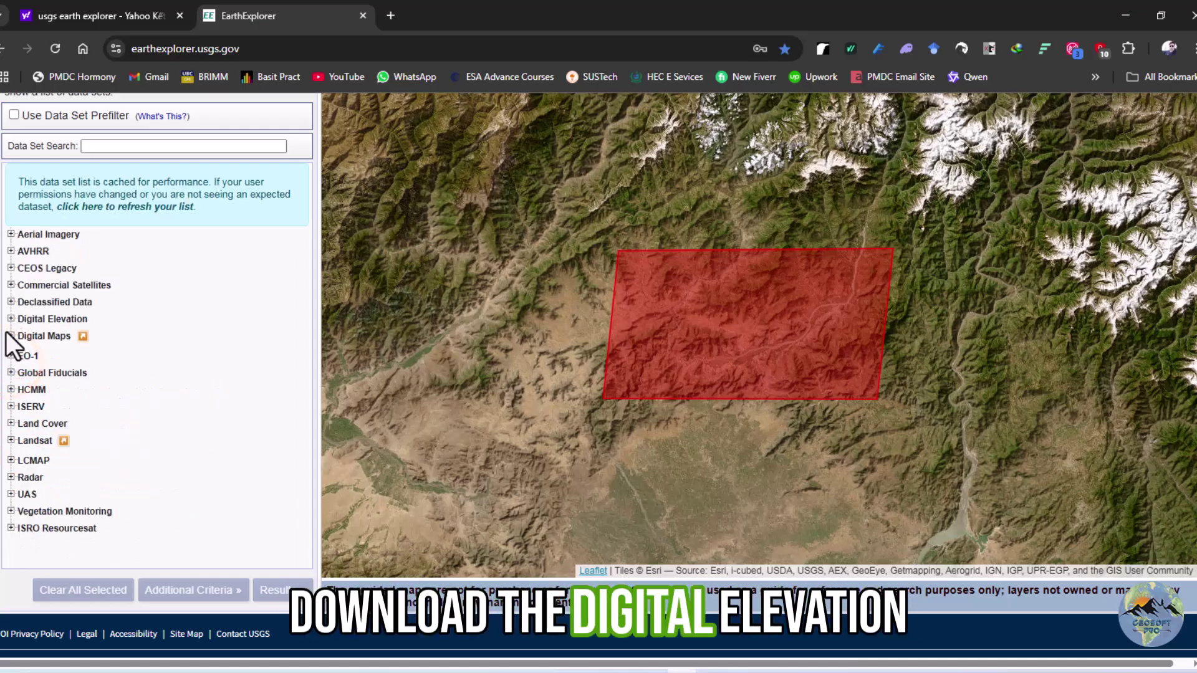
Select the SRTM 1 Arc-Second Global data set under Digital Elevation > SRTM
click(10, 319)
scroll(7, 332, down, 2)
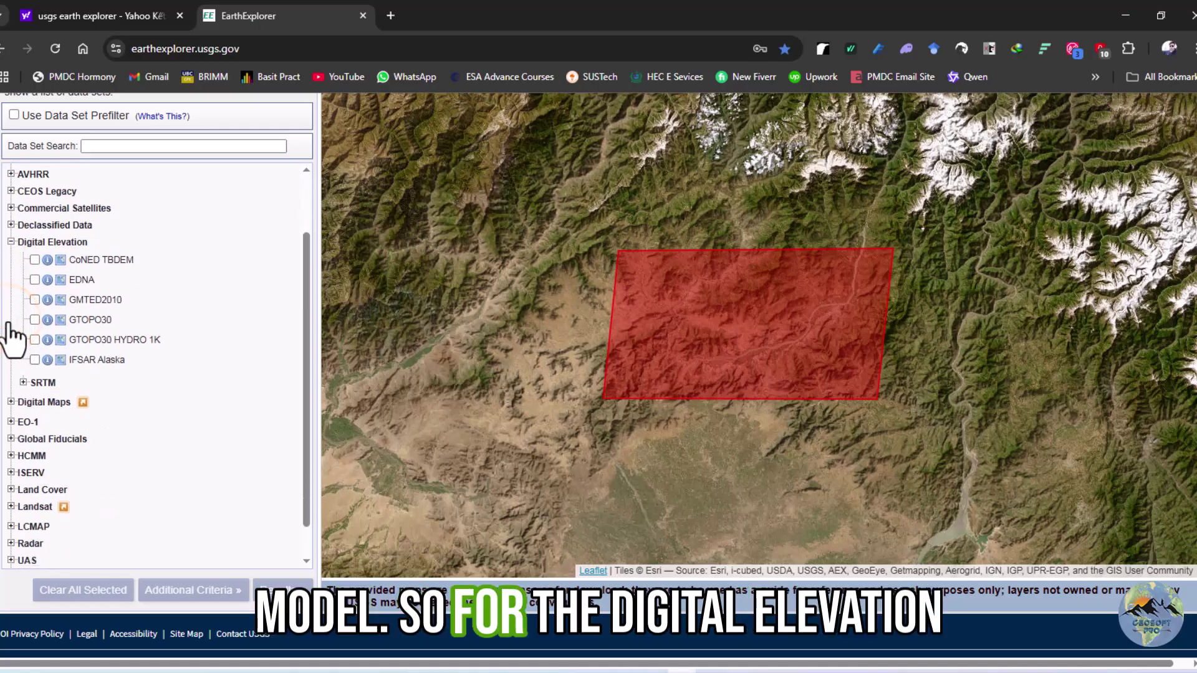
click(23, 382)
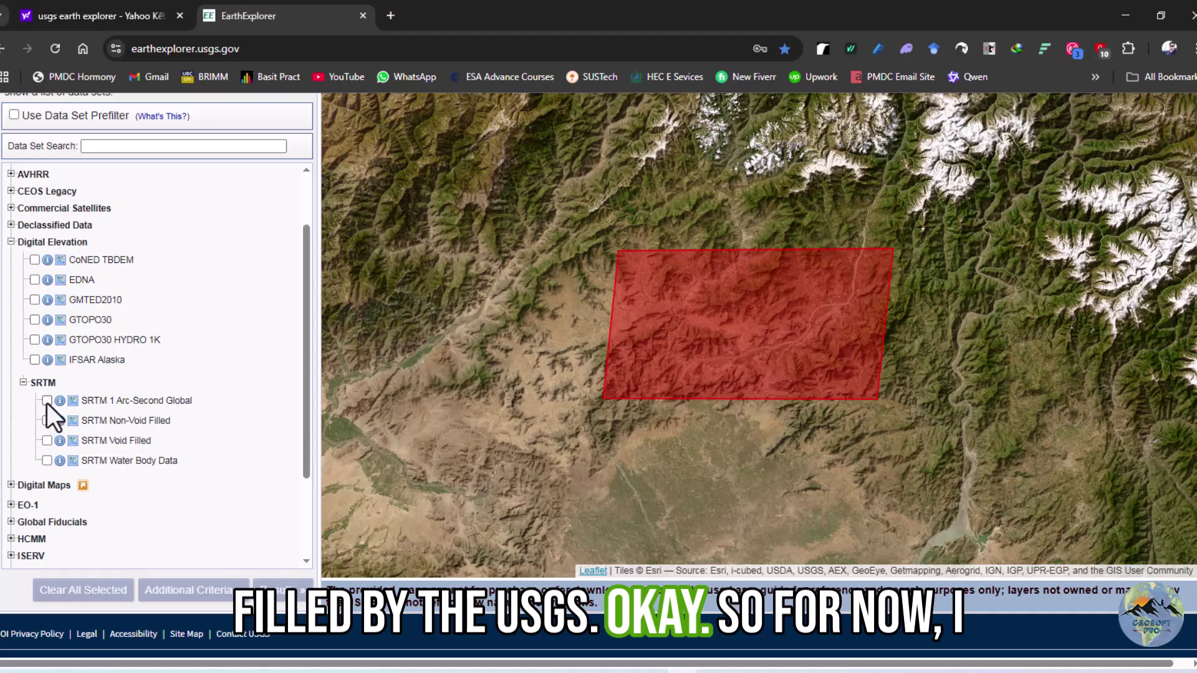
click(47, 401)
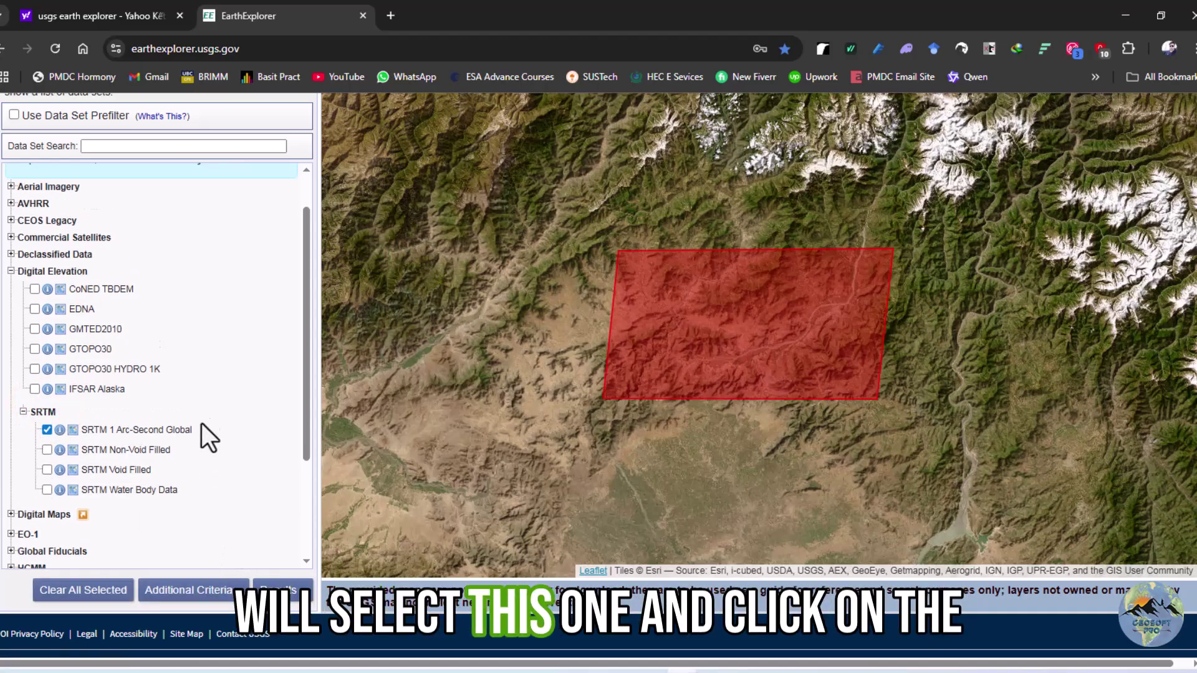
Show the search results and toggle both tiles' footprints on the map on and off
click(277, 589)
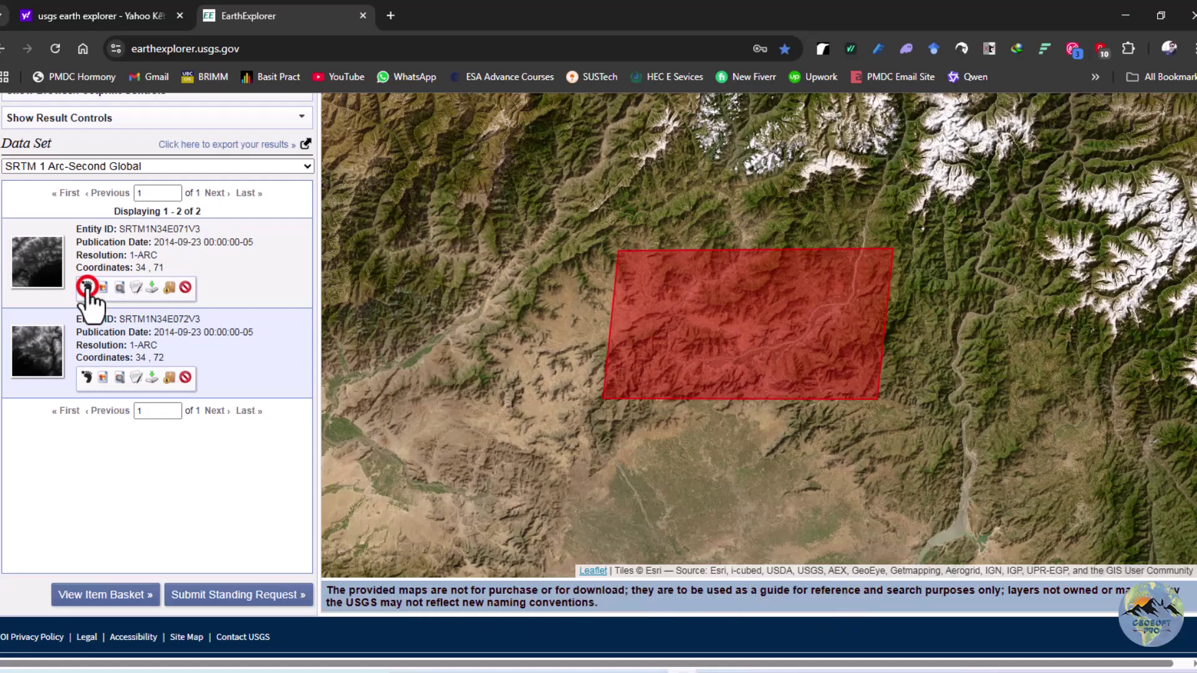
click(87, 288)
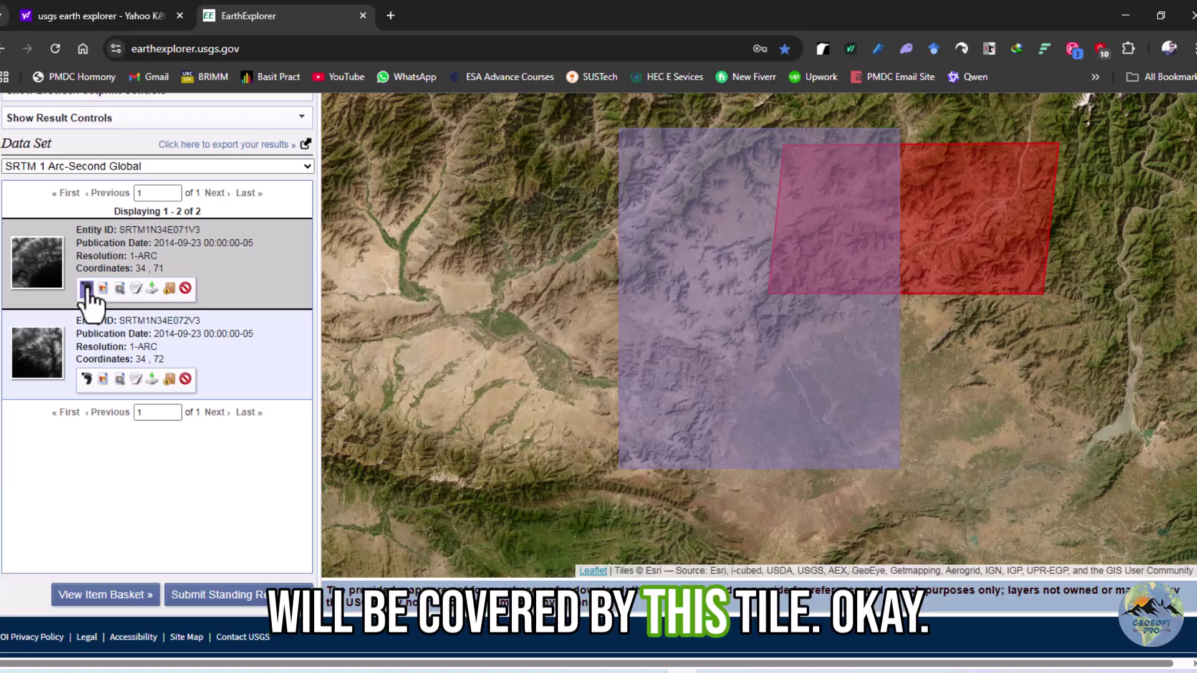
click(87, 378)
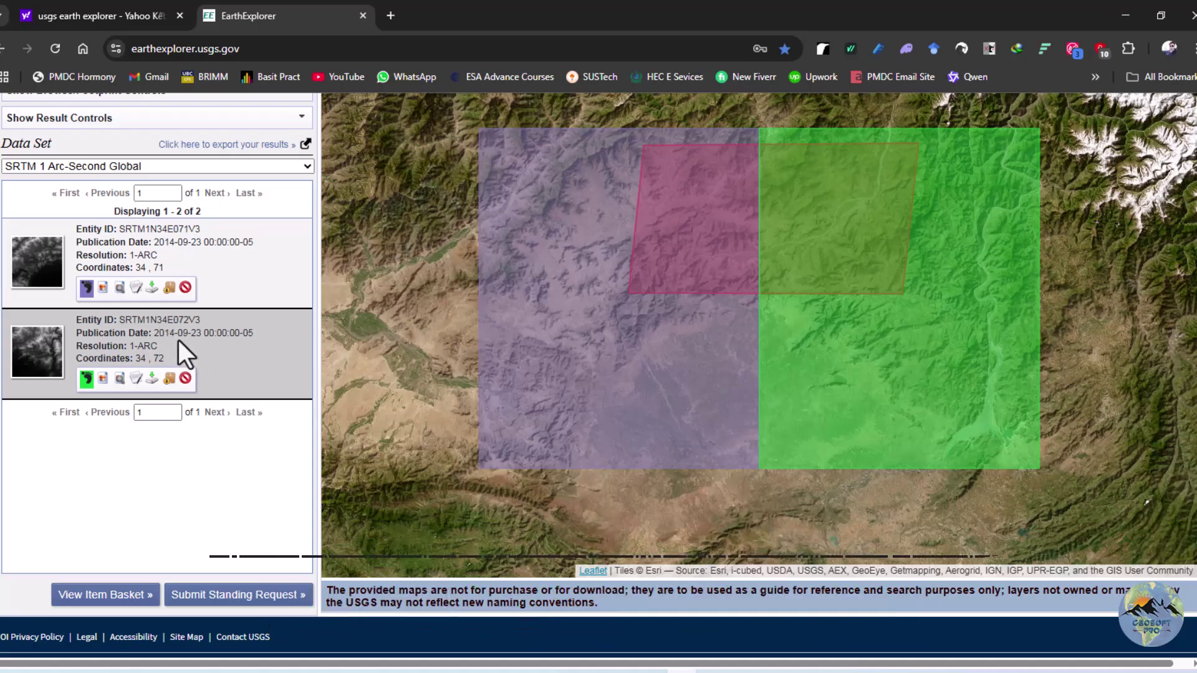
click(86, 288)
click(86, 379)
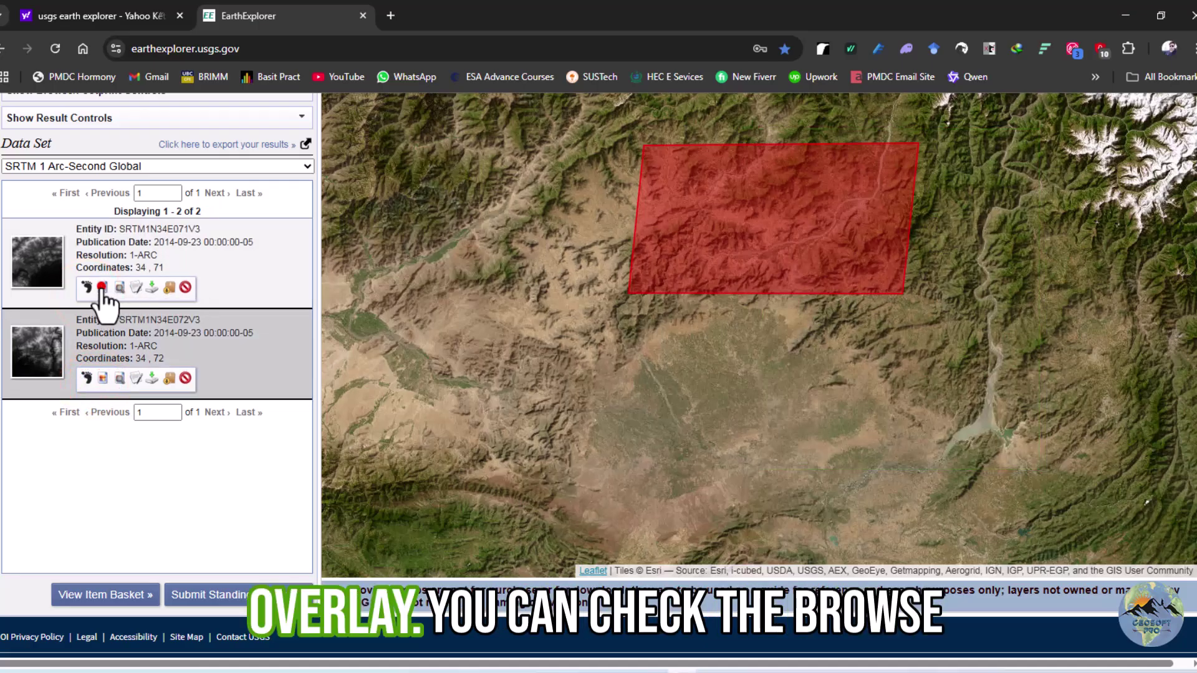
Preview both tiles' elevation browse overlays on the map, then remove them
click(103, 287)
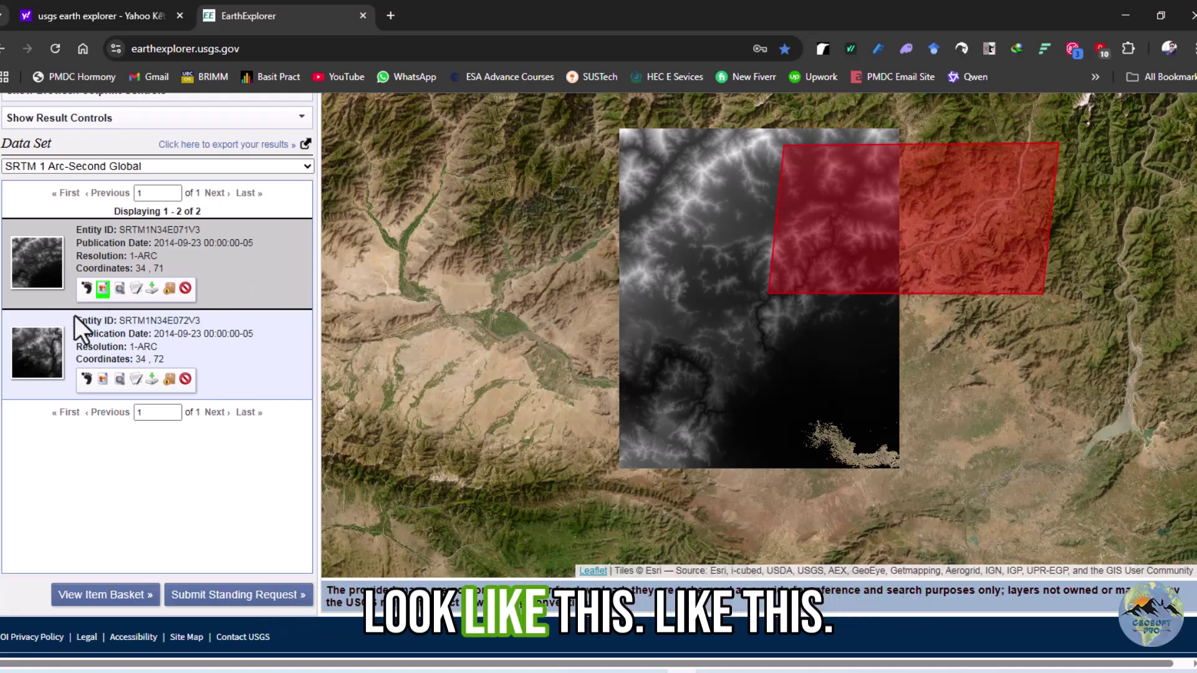
click(101, 377)
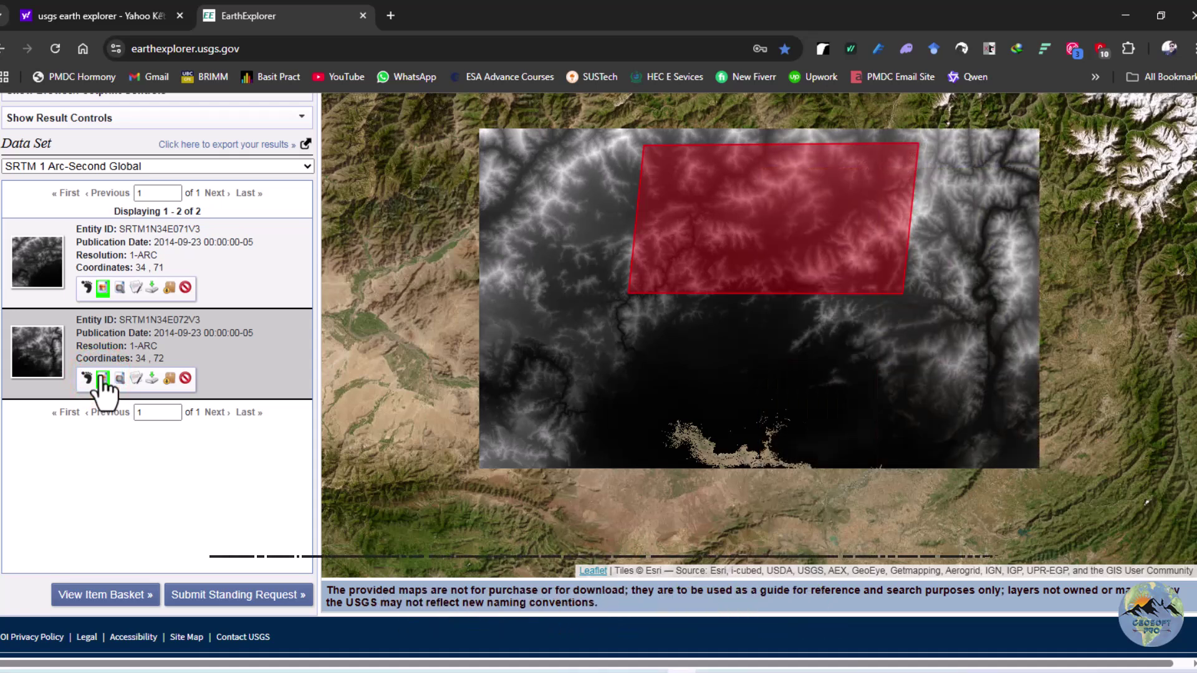
click(101, 378)
click(102, 288)
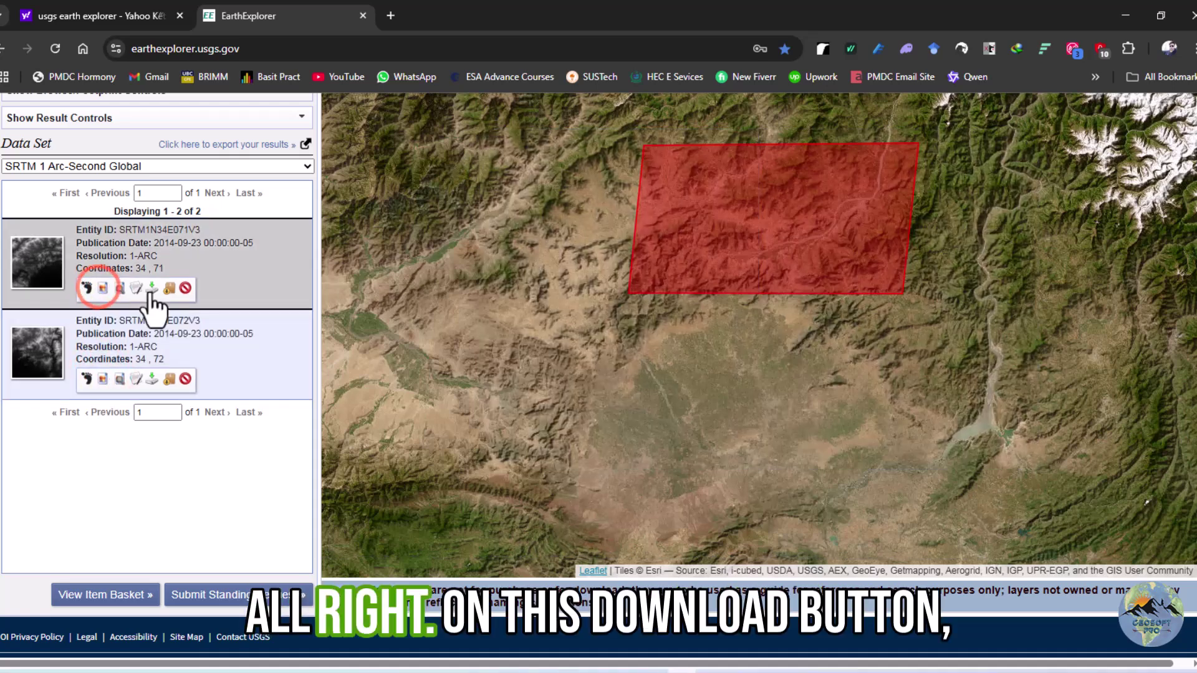
Download the first tile as GeoTIFF 1 Arc-second file n34_e071_1arc_v3.tif to E:\Softwares
click(150, 290)
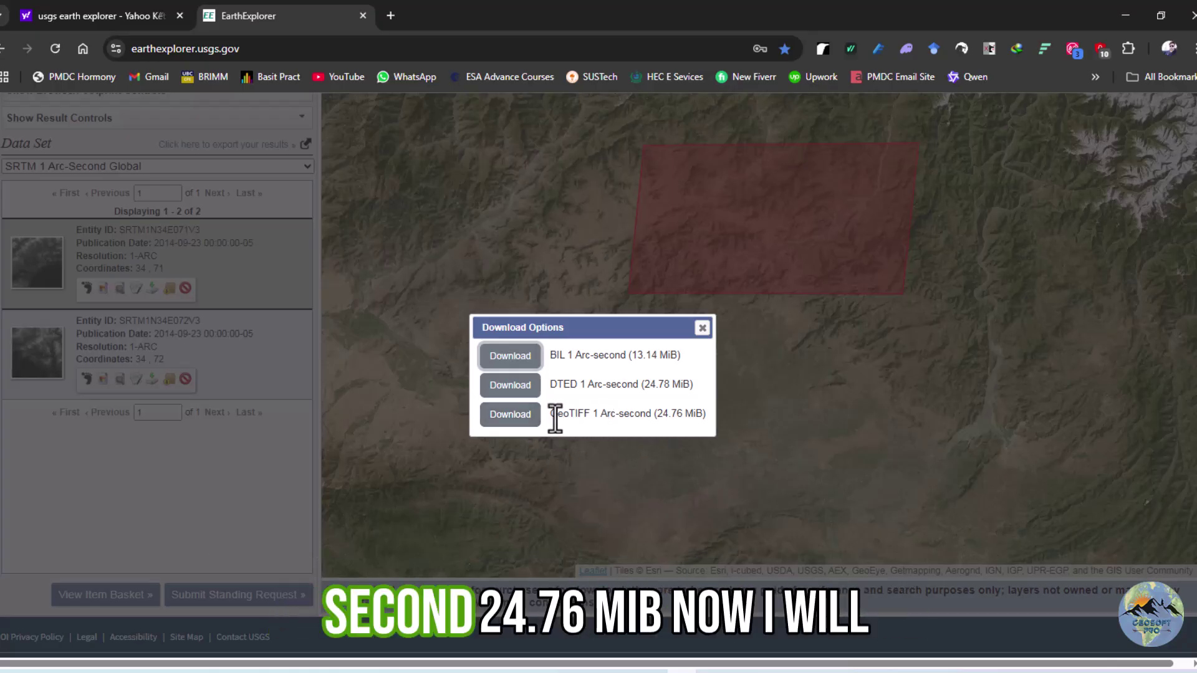
click(508, 418)
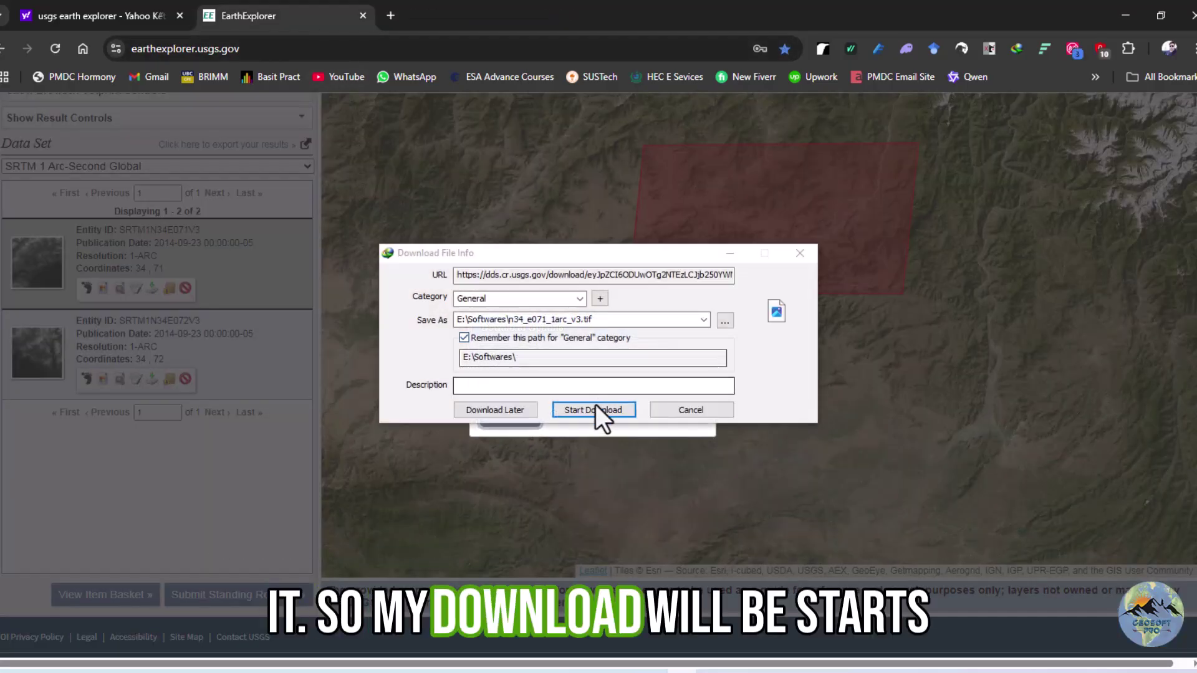
click(589, 411)
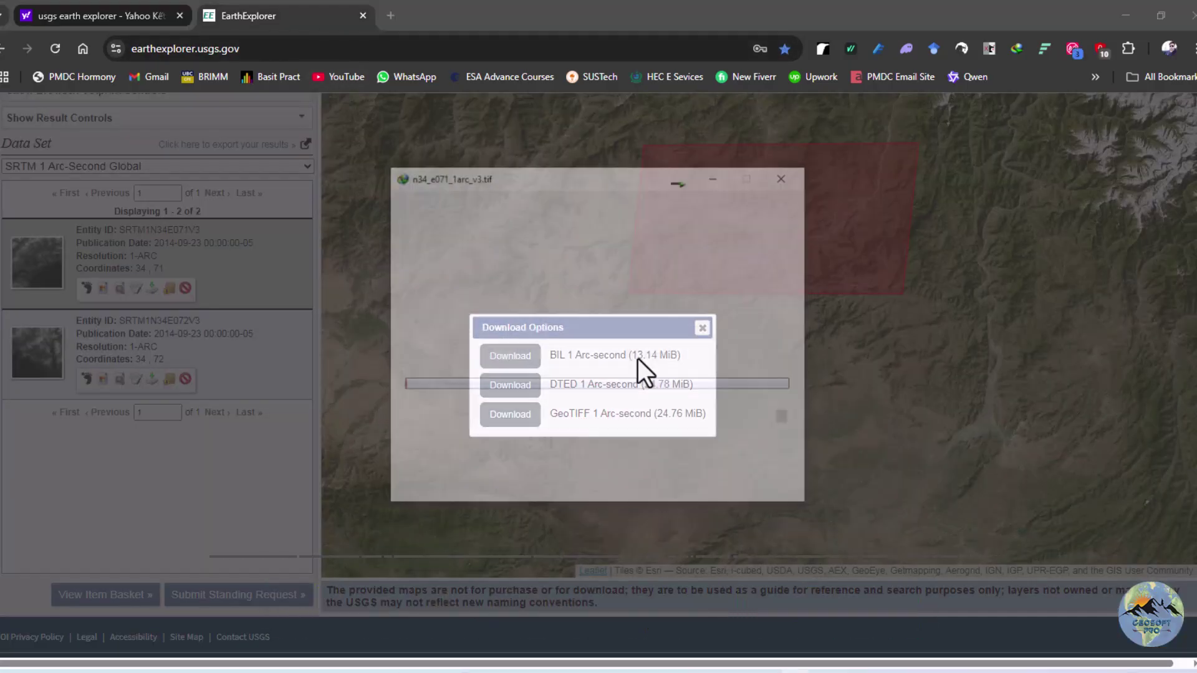
click(717, 177)
click(698, 325)
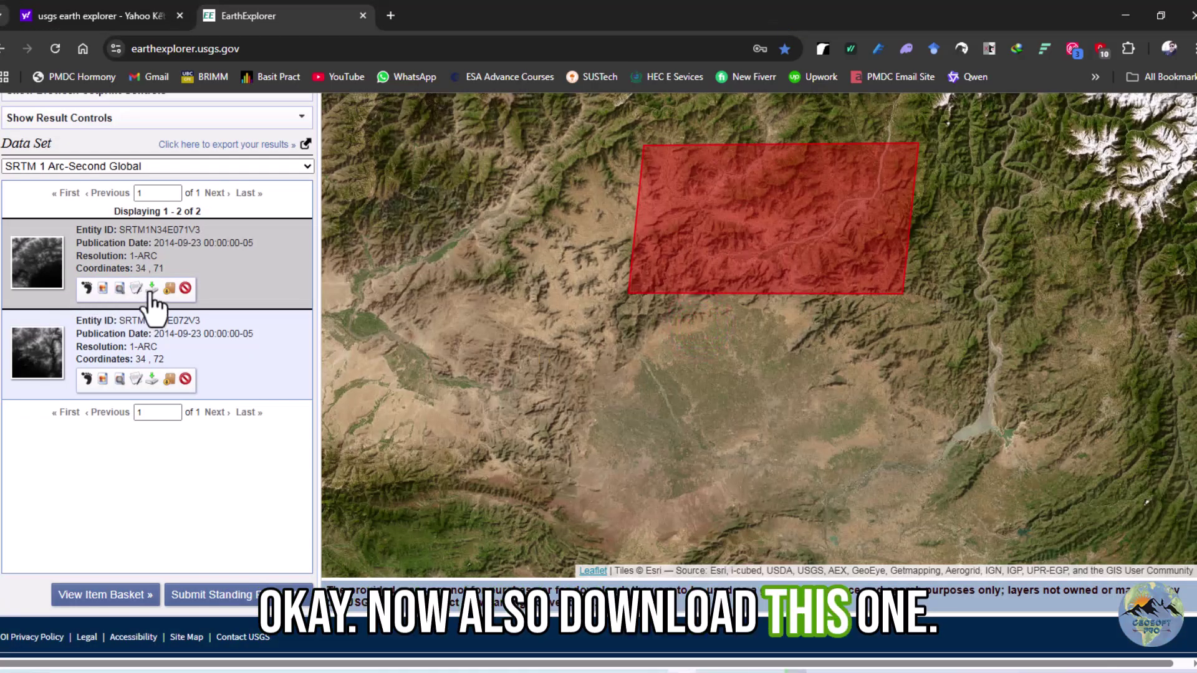
Download the second tile, SRTM1N34E072V3, as GeoTIFF 1 Arc-second file n34_e072_1arc_v3.tif
click(152, 288)
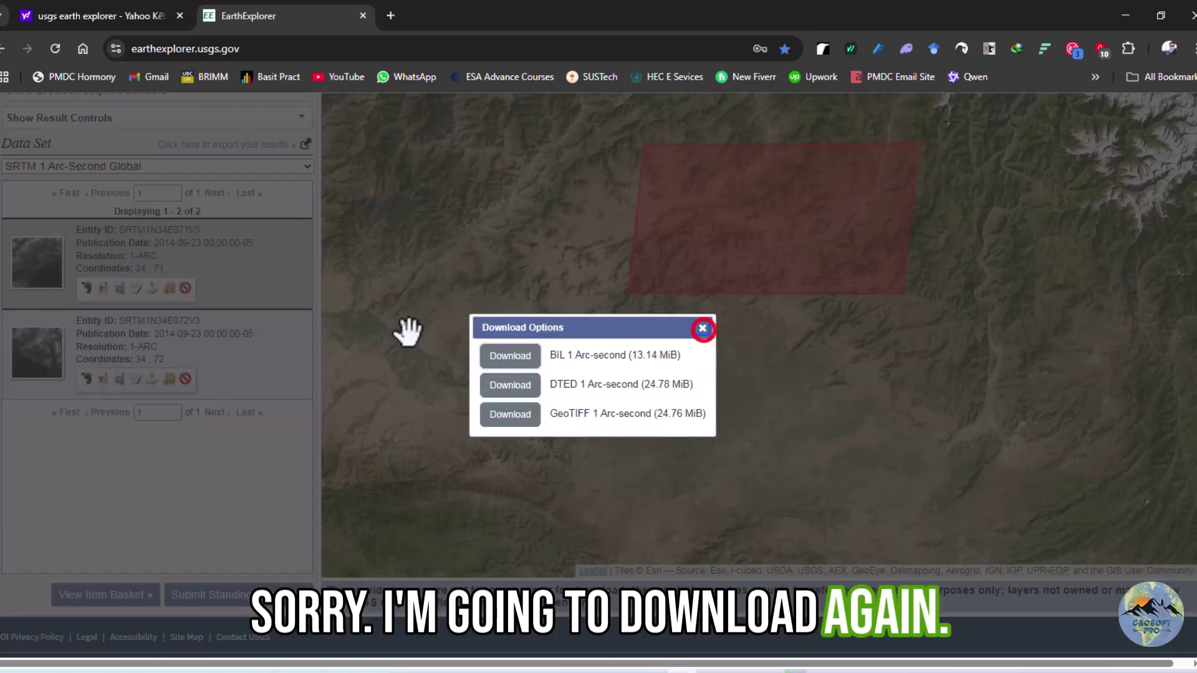
click(702, 328)
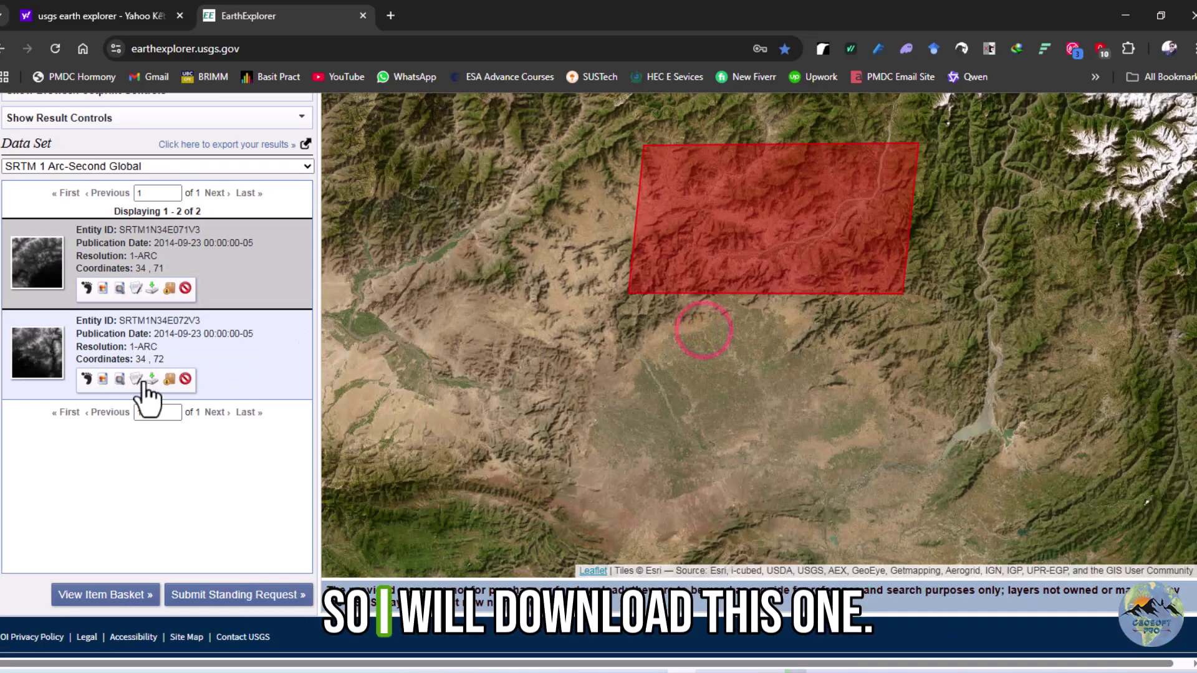
click(151, 378)
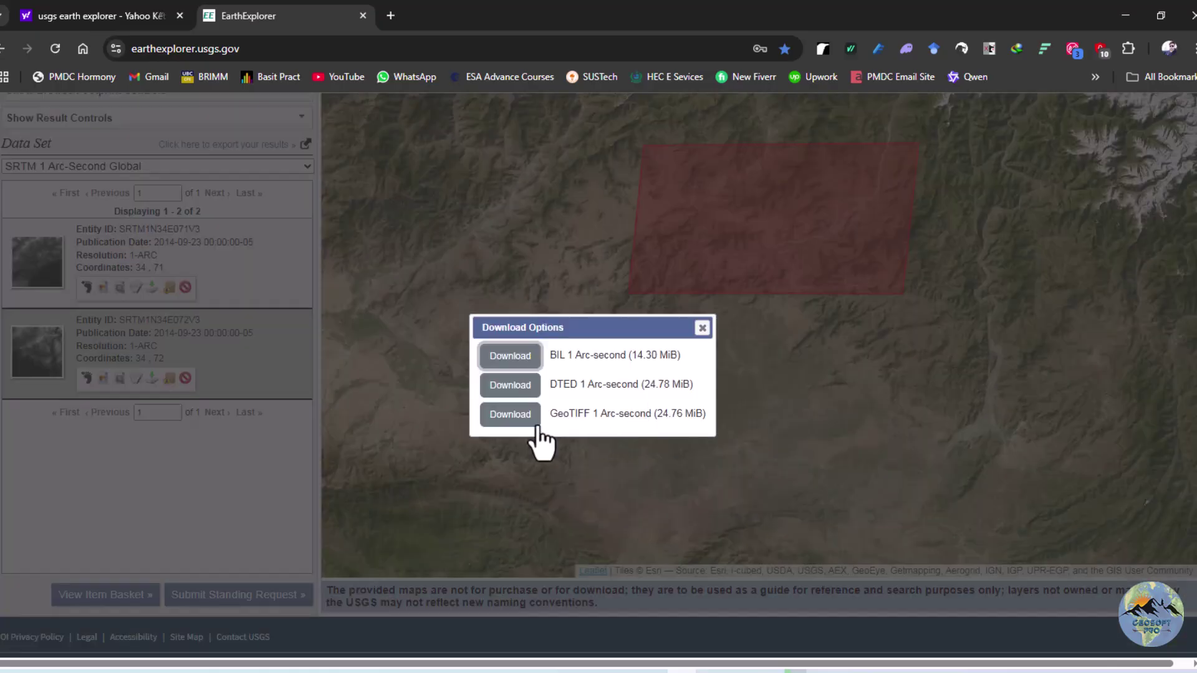
click(525, 413)
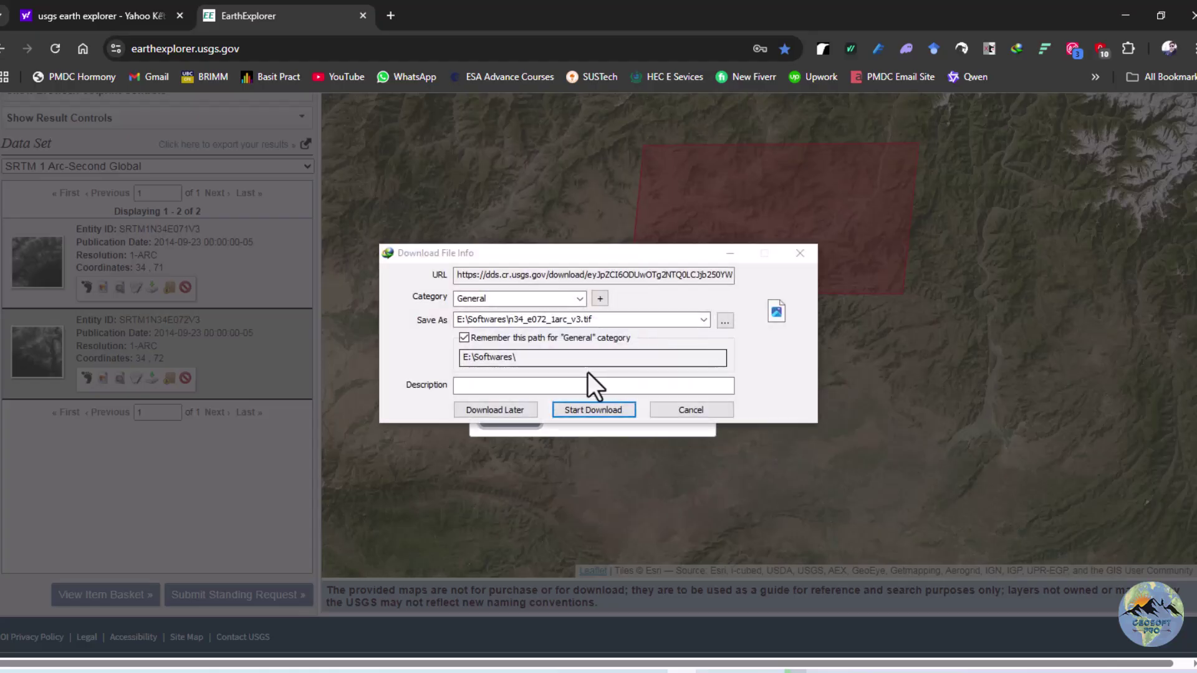
click(586, 410)
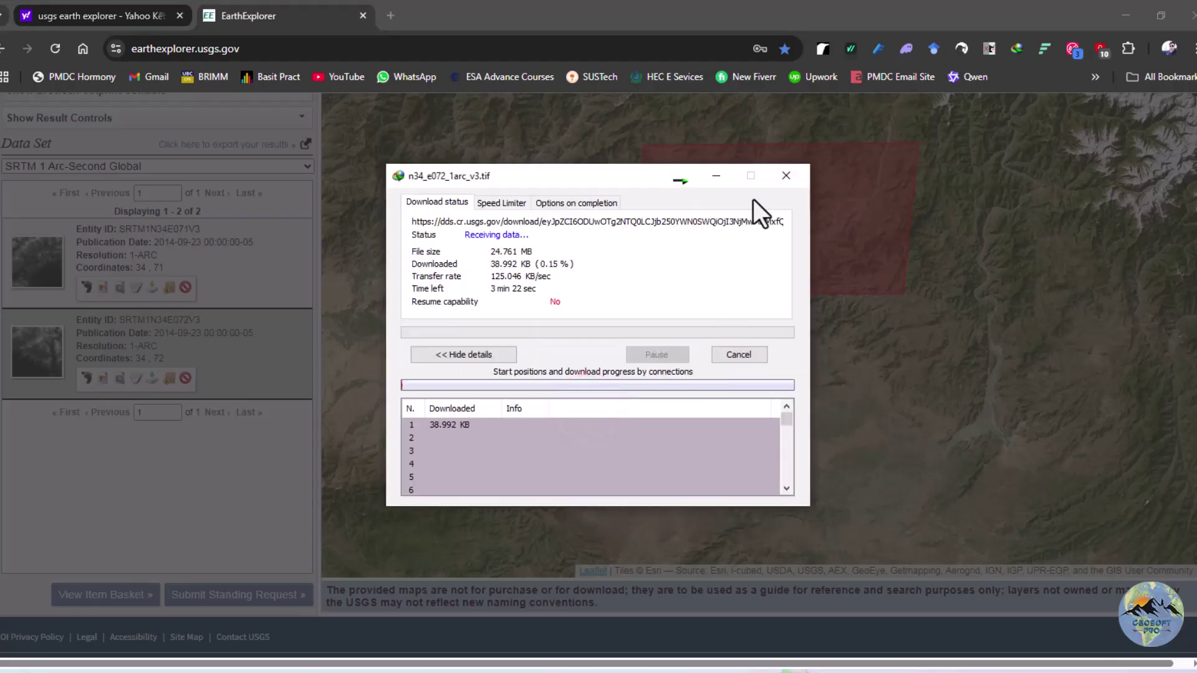
click(711, 167)
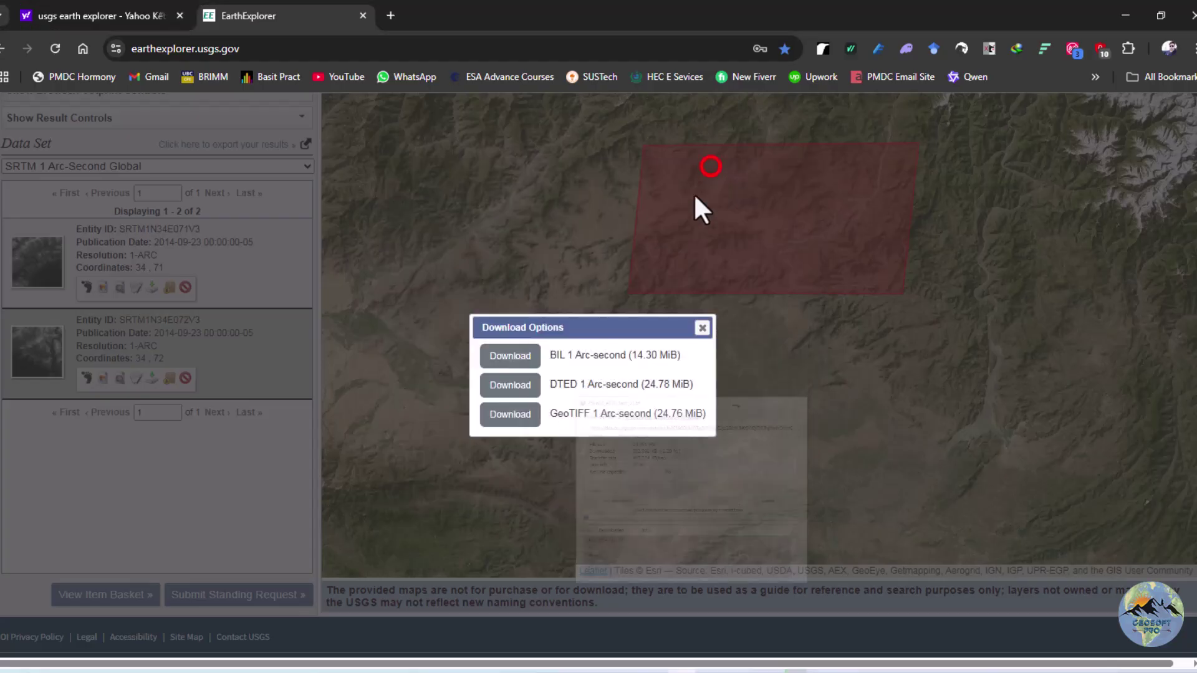
click(703, 329)
drag(603, 405, 590, 450)
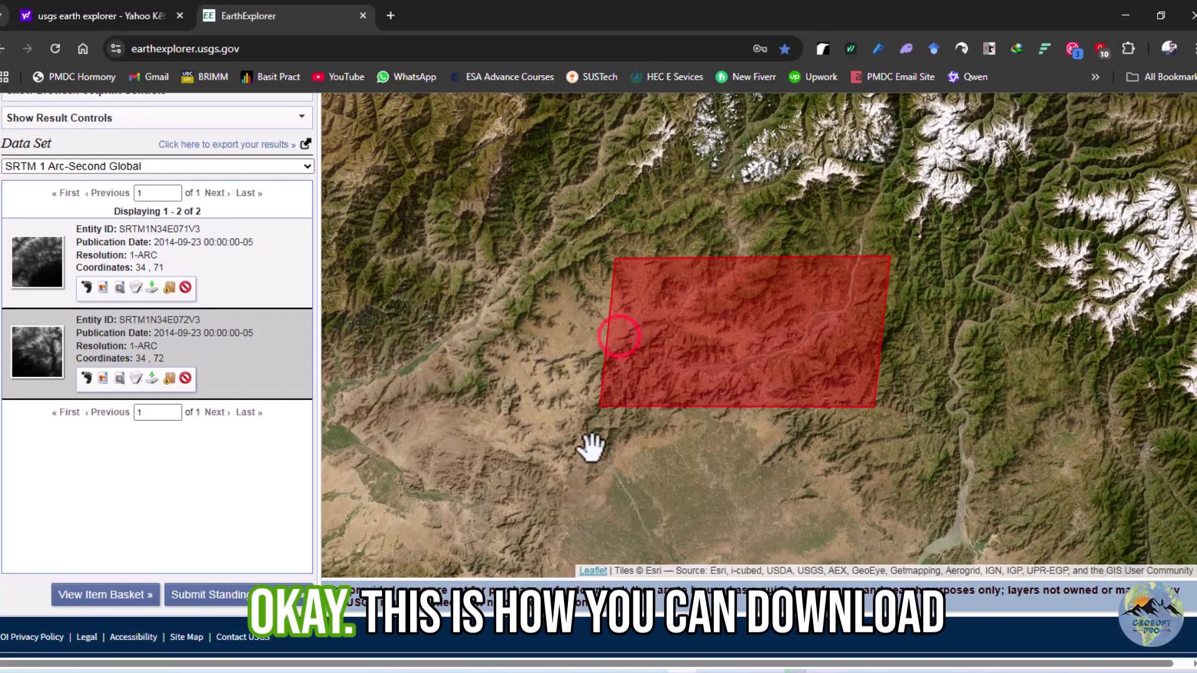